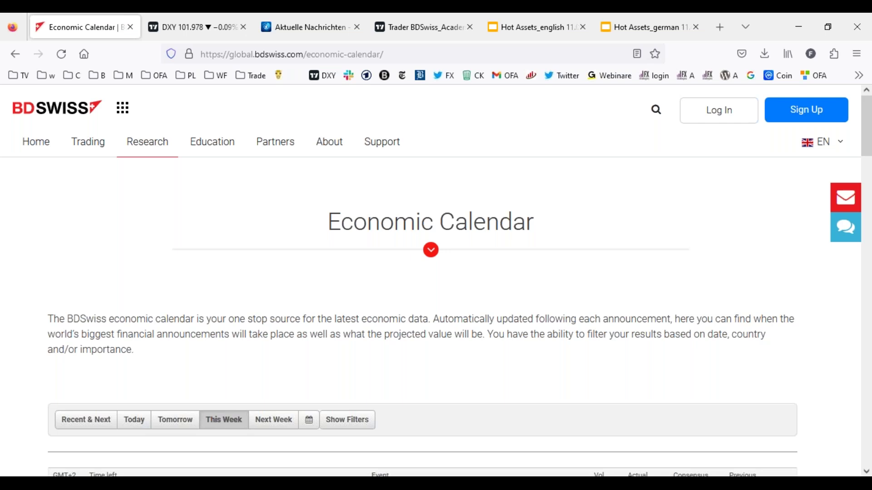
Step: Filter the BDSwiss Economic Calendar to today's events and scroll through them
scroll(261, 328, down, 3)
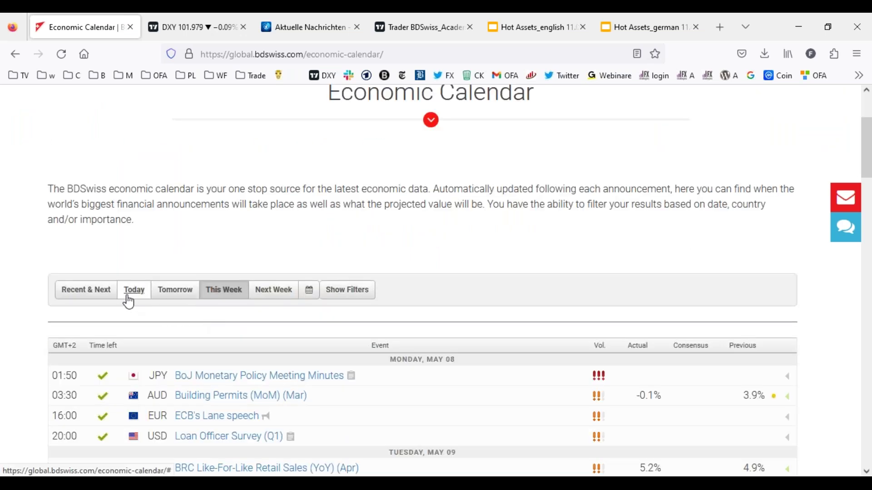
click(131, 291)
scroll(181, 273, down, 5)
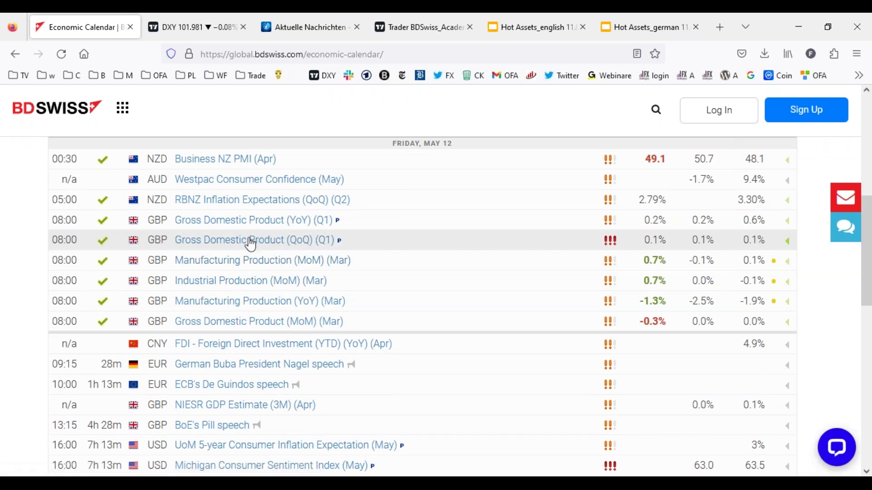
scroll(243, 256, up, 3)
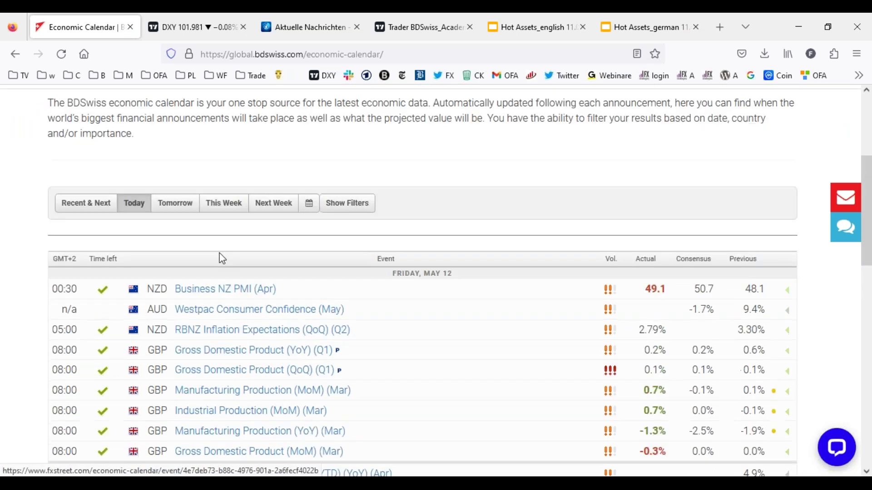
Step: Show this week's releases down to Thursday May 11's BoE rate decision at 4.50%
click(225, 258)
scroll(286, 287, down, 8)
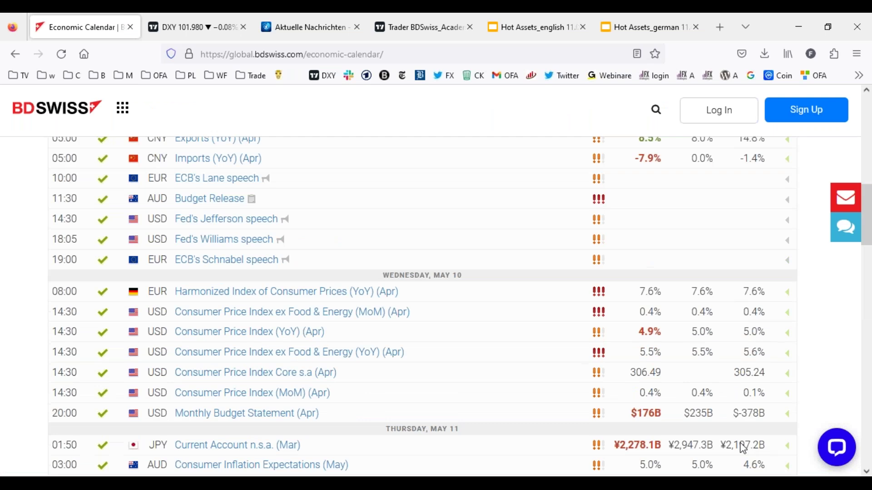
scroll(427, 358, down, 7)
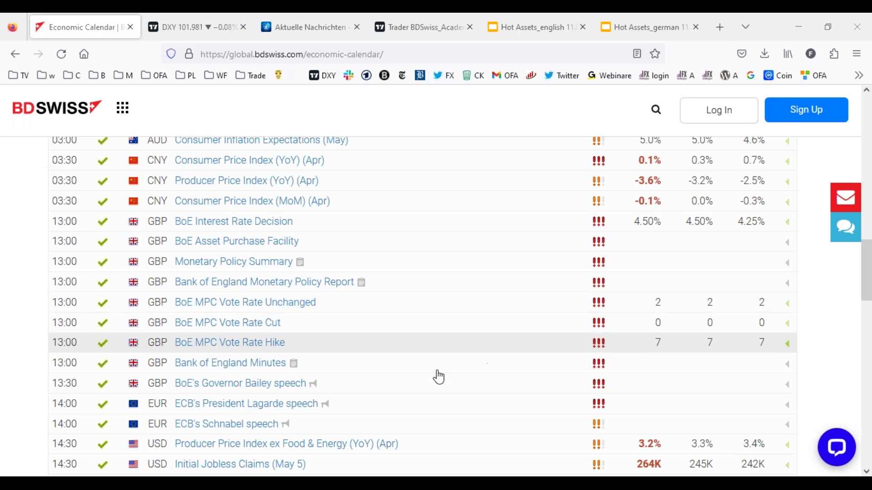
Step: Switch to MetaTrader 4, maximize and restore the GBPUSD chart, and tile all chart windows
key(alt+Tab)
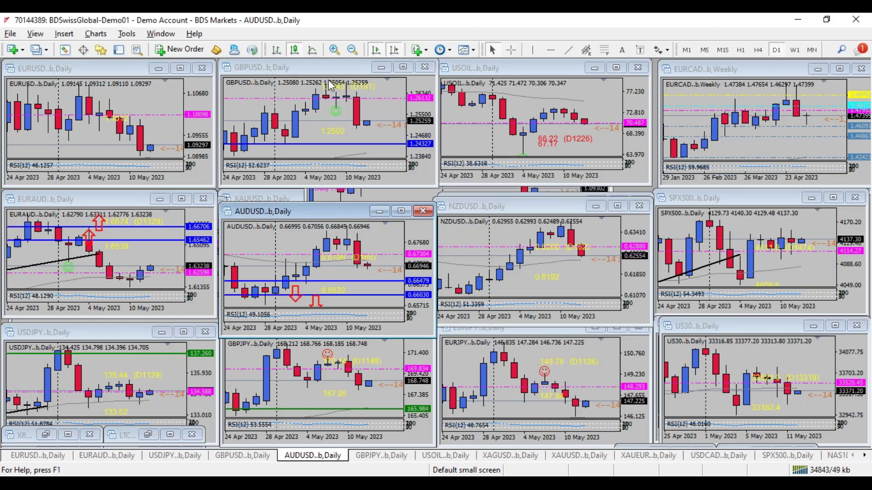
double_click(313, 69)
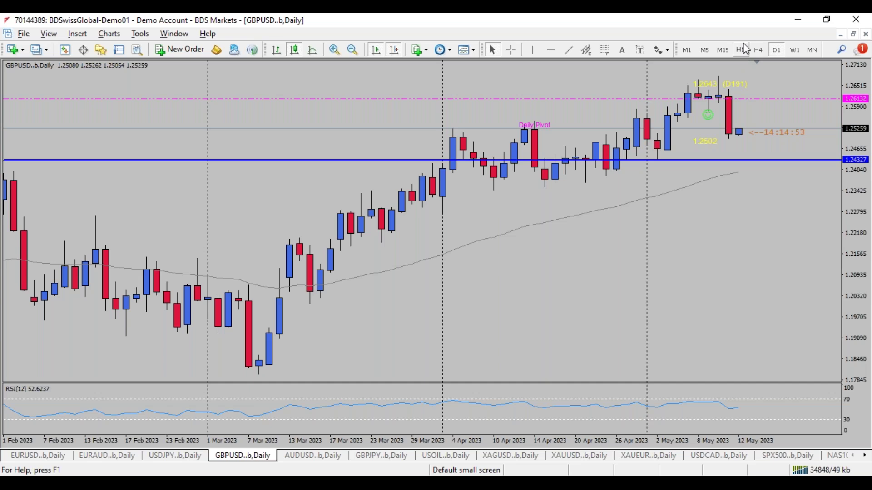
click(854, 34)
key(alt+r)
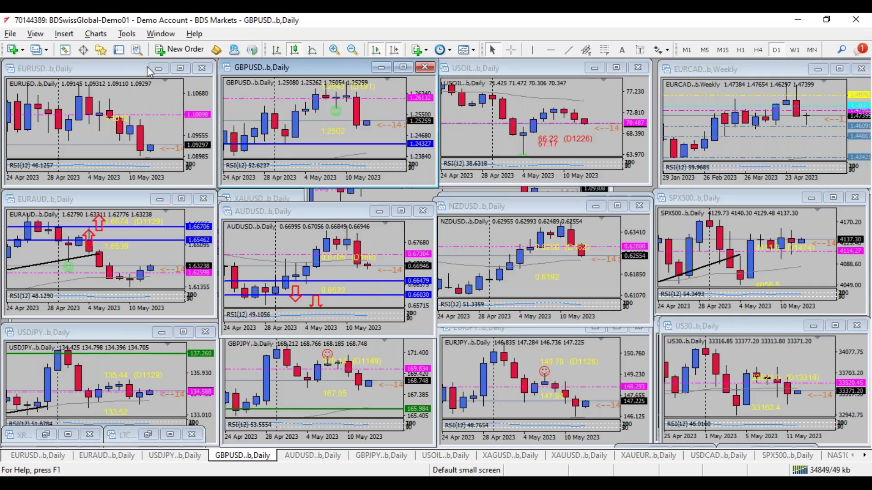
click(403, 68)
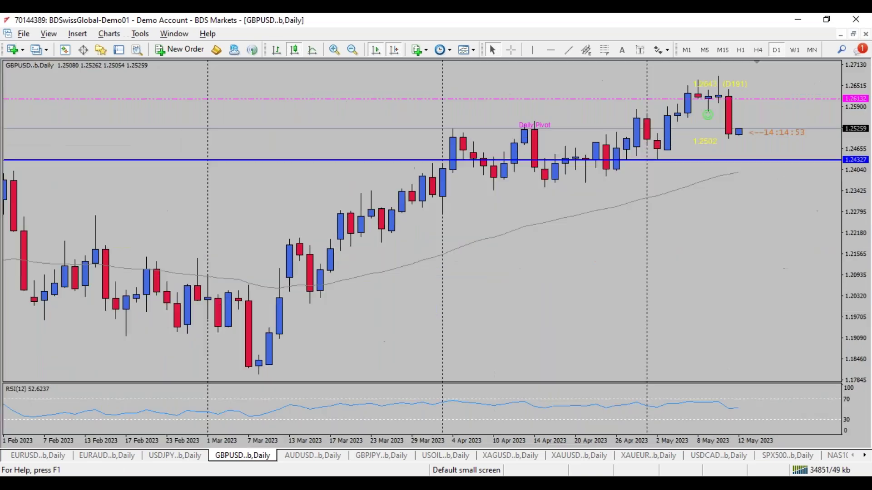
click(853, 35)
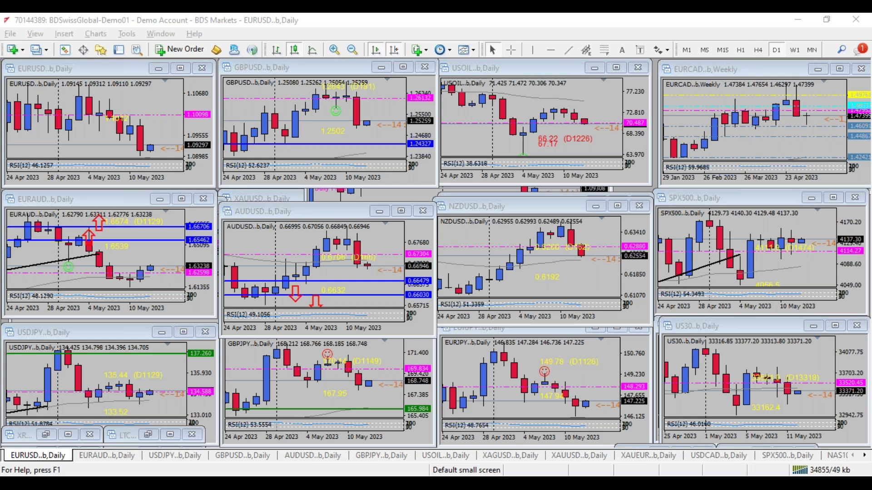
click(162, 106)
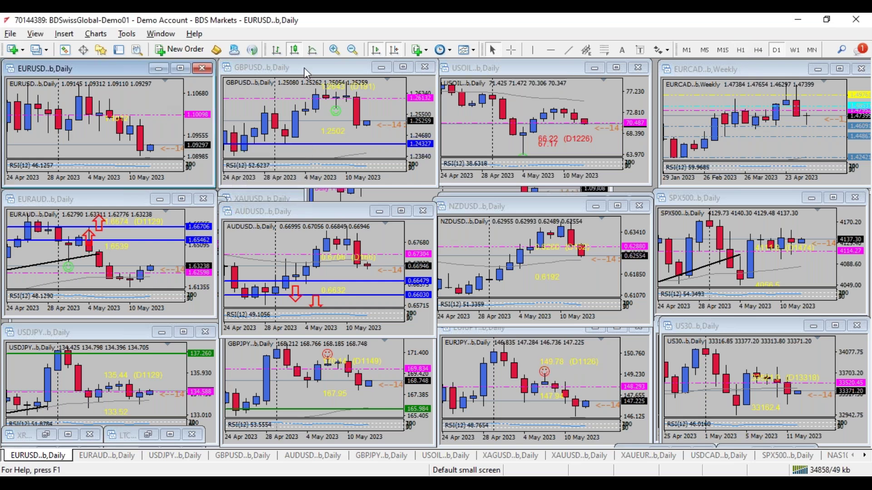
Step: Open a new EURUSD daily chart, try zoom and the 4-hour timeframe, then close it
click(484, 241)
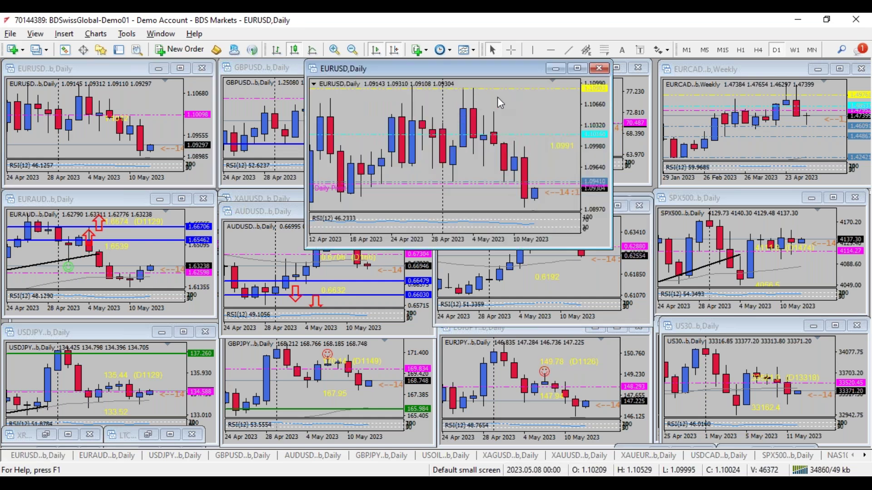
click(337, 51)
click(353, 49)
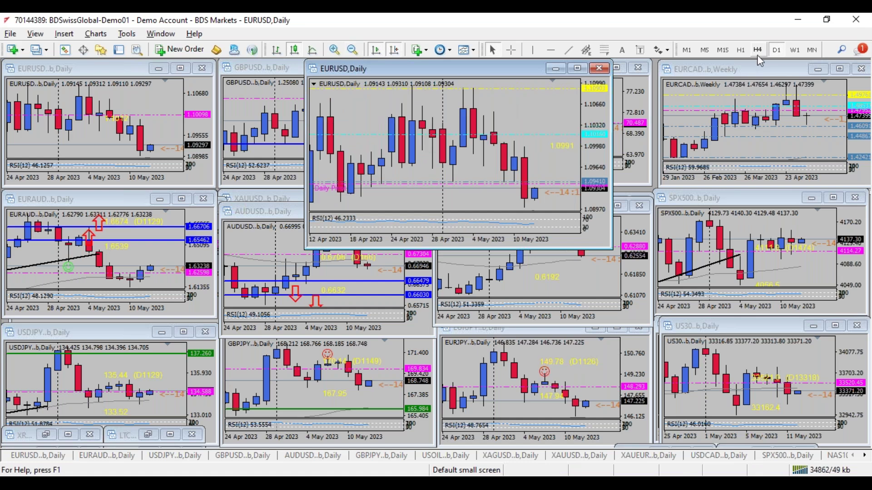
click(757, 50)
key(ctrl+F4)
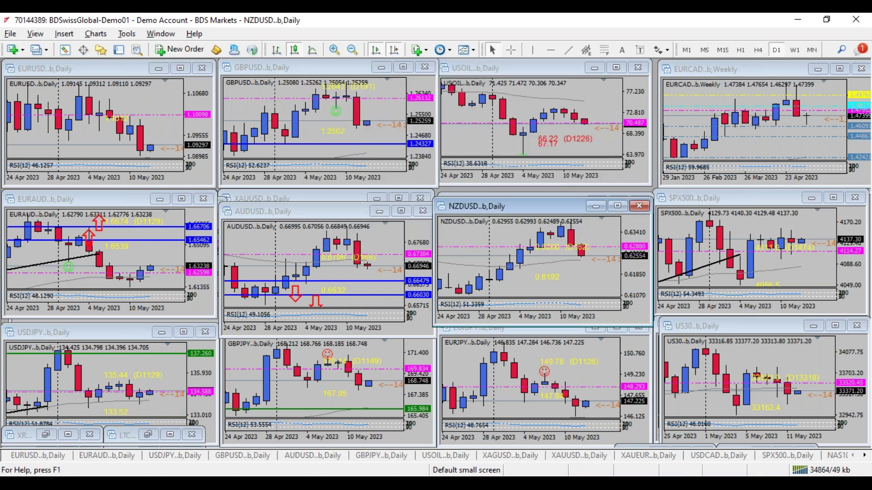
Step: Close the GBPUSD daily chart window and show the Market Watch symbol list
click(294, 80)
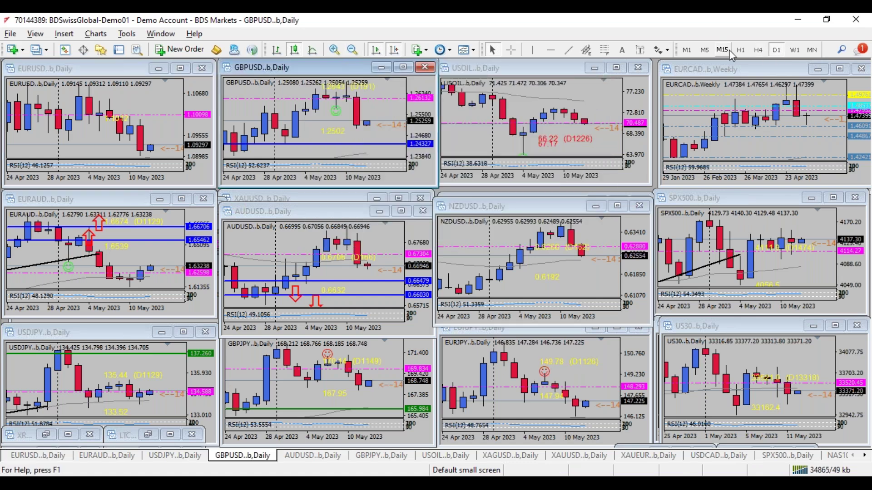
key(ctrl+F10)
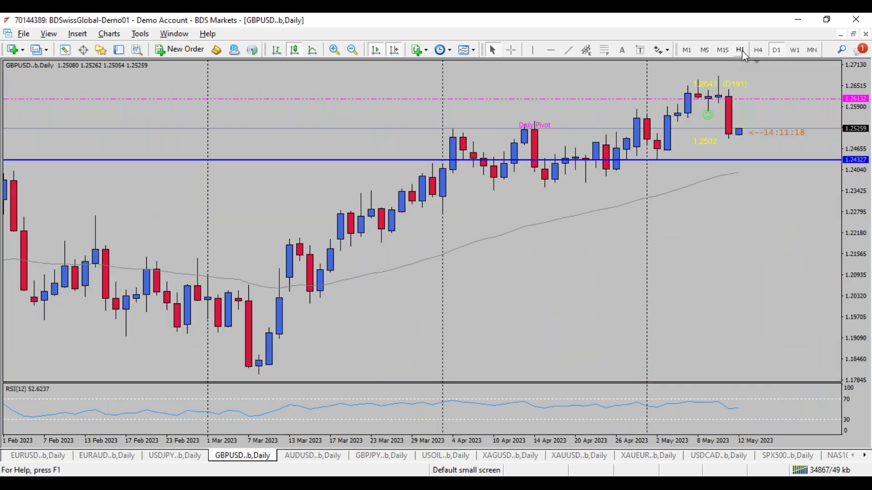
click(853, 34)
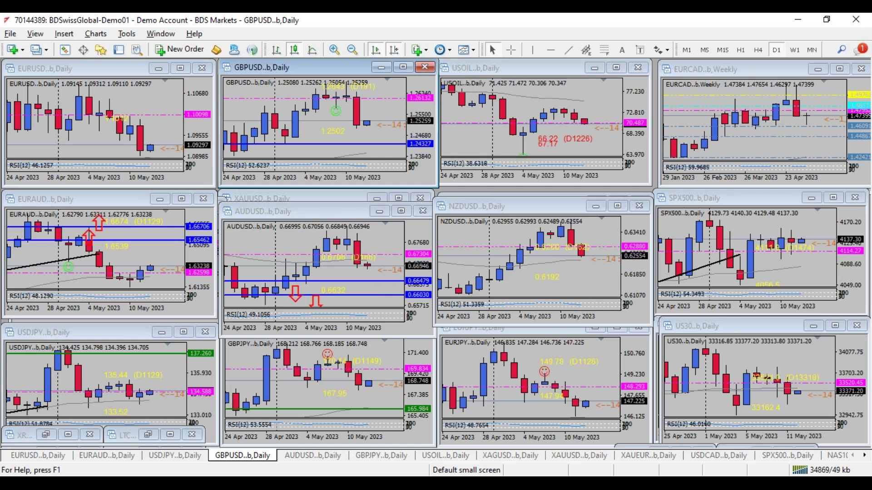
click(427, 67)
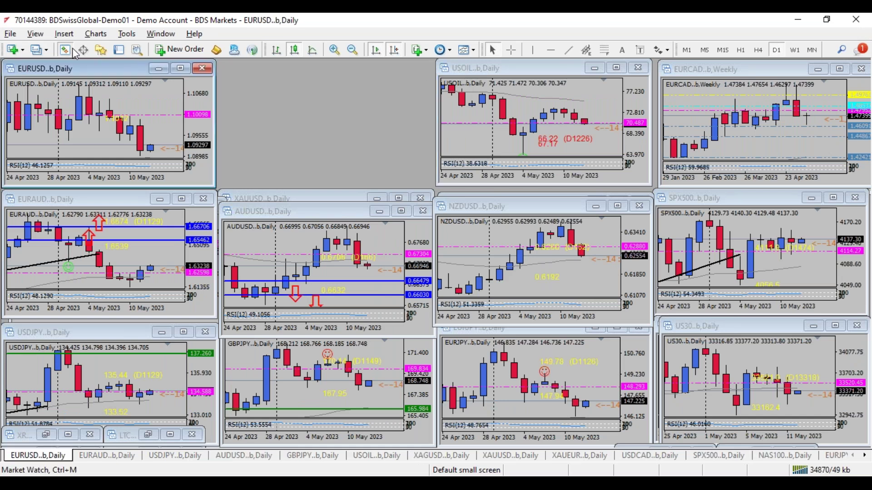
click(72, 48)
Step: Open a new GBPUSD chart window from Market Watch on the H1 timeframe
right_click(44, 107)
click(68, 121)
click(72, 48)
click(740, 50)
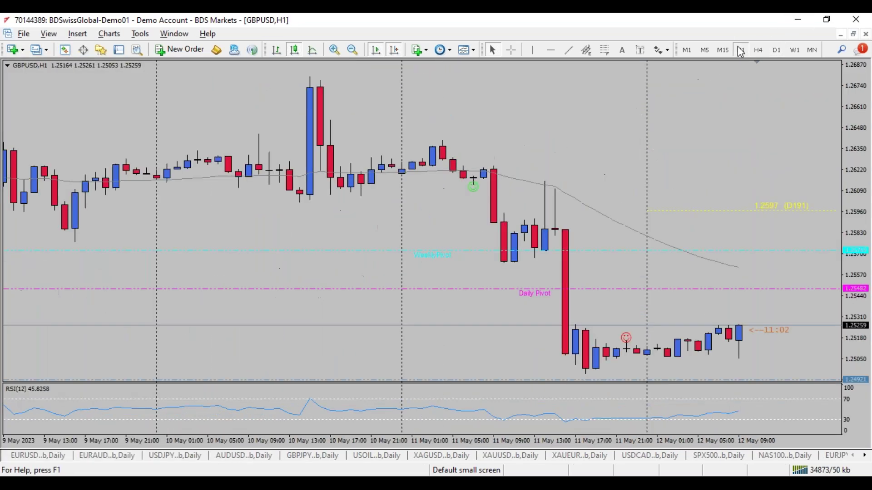
Step: Zoom the hourly chart out and back in, then measure a candle's high at 1.26181
click(353, 50)
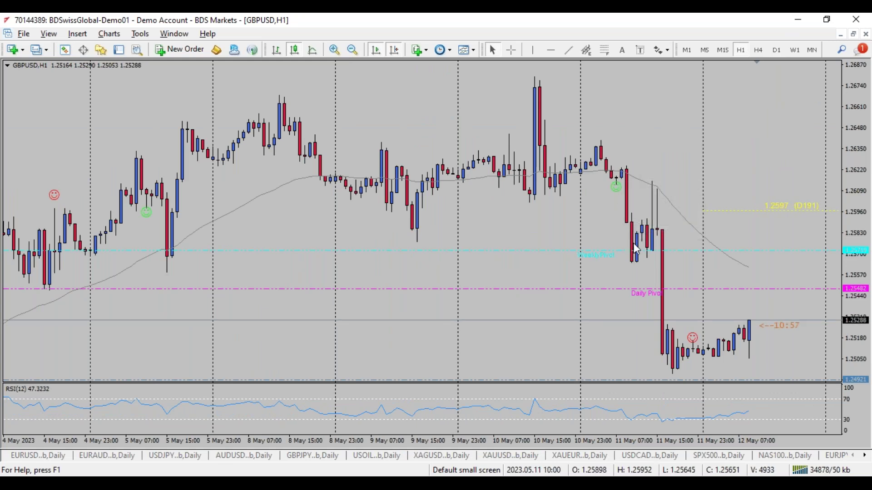
mouse_move(658, 188)
click(335, 50)
mouse_move(501, 181)
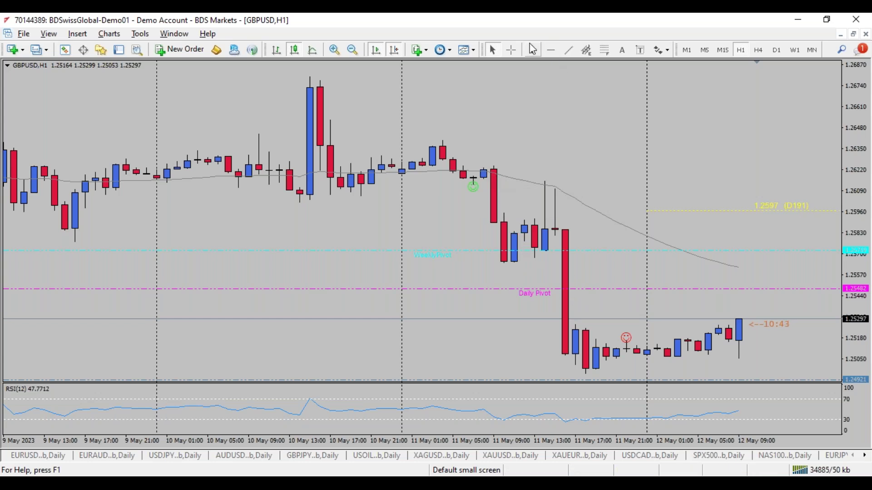
click(512, 50)
drag(545, 242, 549, 186)
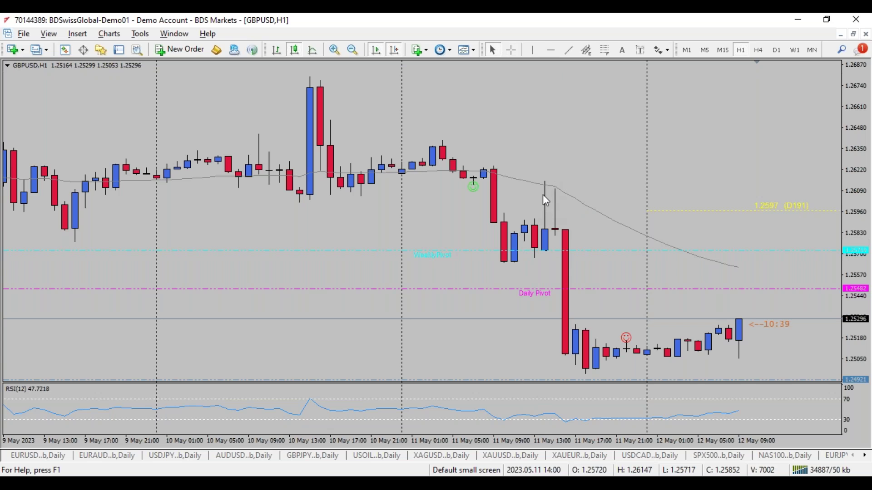
click(121, 53)
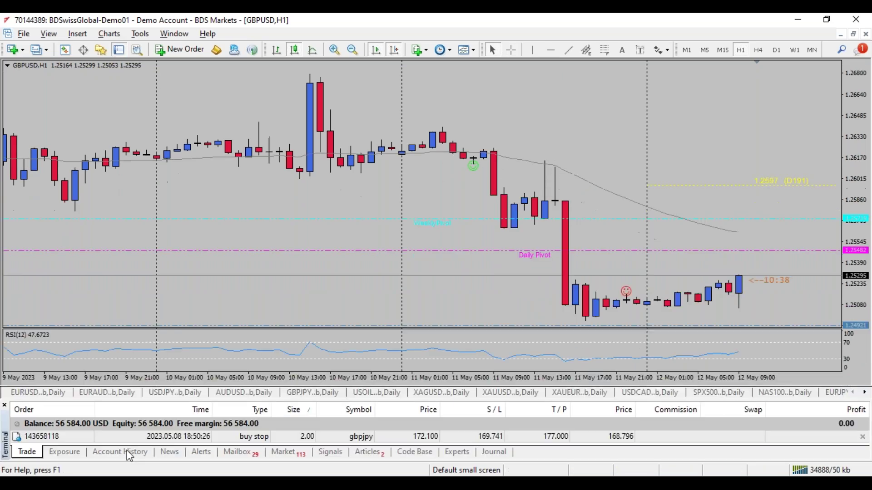
Step: Review the enlarged Account History deals (6 584.00 total), stepping through GBPUSD trades, then close the terminal
click(127, 456)
scroll(214, 430, down, 10)
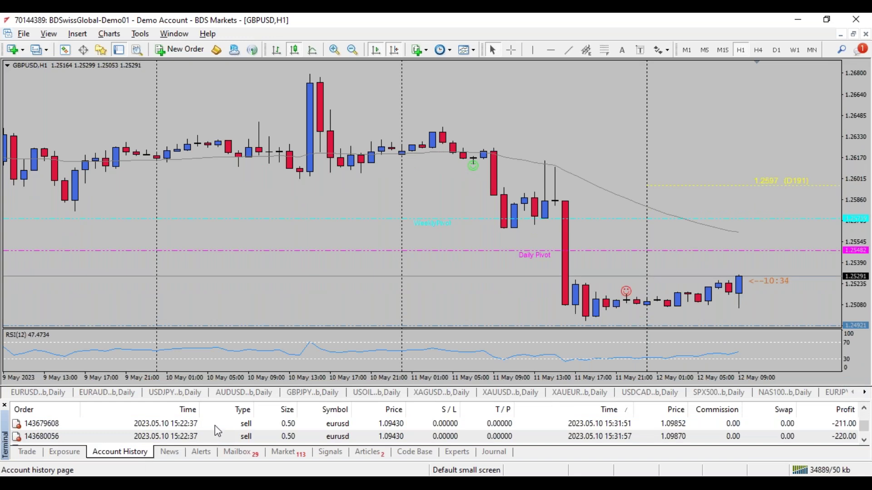
drag(252, 399, 251, 348)
click(338, 424)
key(Up)
key(Up)
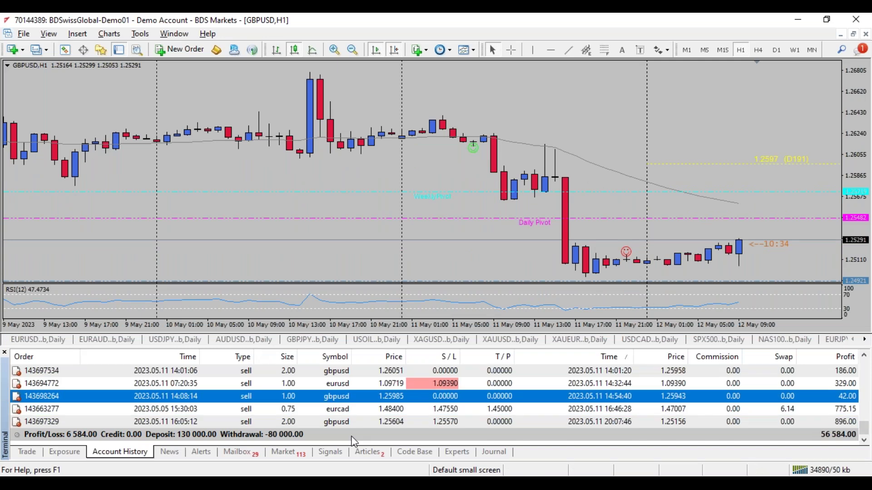
key(Up)
key(Up)
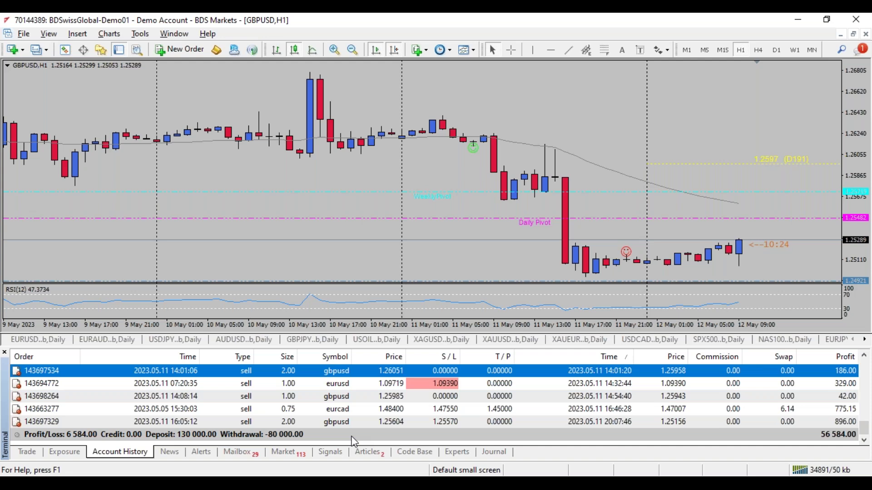
key(Down)
key(Down)
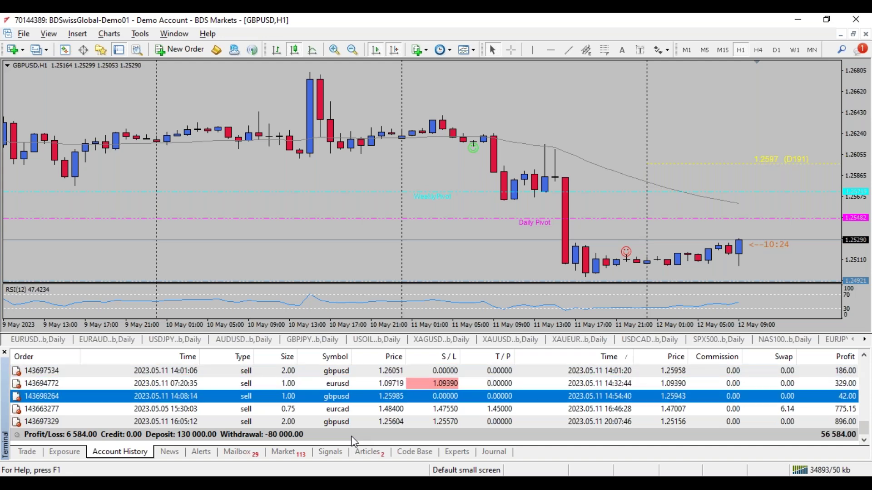
key(Down)
key(Down)
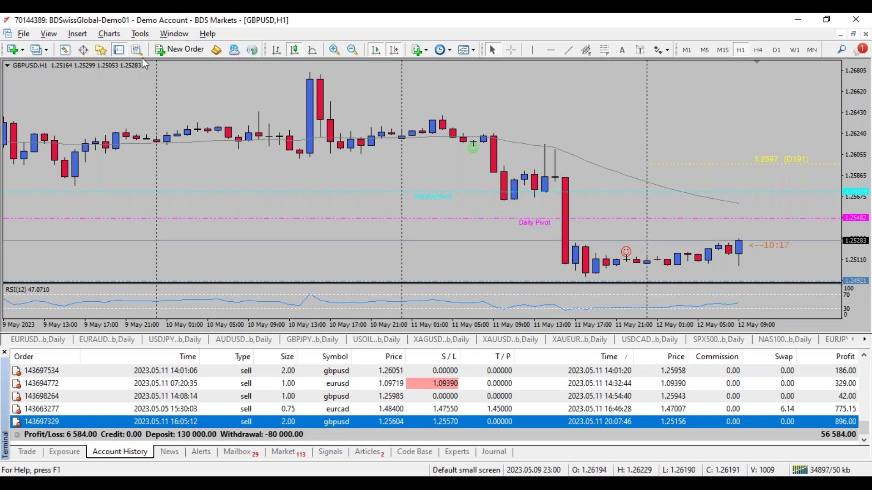
click(119, 50)
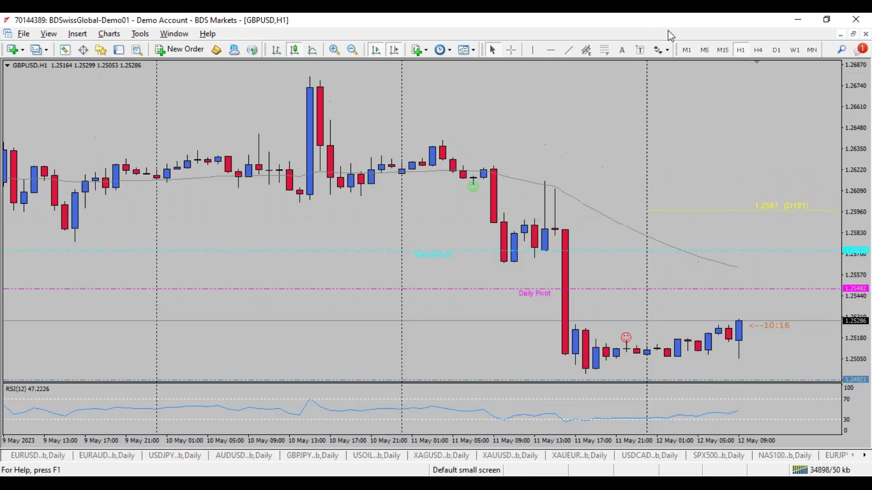
Step: On the GBPUSD daily chart, draw a trendline and a horizontal resistance level near 1.2628
click(778, 50)
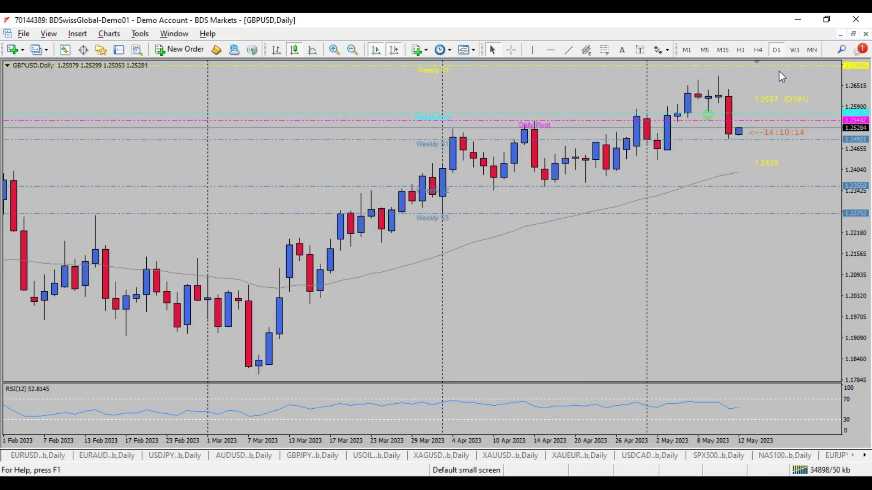
click(564, 51)
mouse_move(748, 132)
mouse_down()
mouse_move(686, 154)
mouse_move(408, 211)
mouse_move(350, 242)
mouse_move(412, 228)
mouse_up()
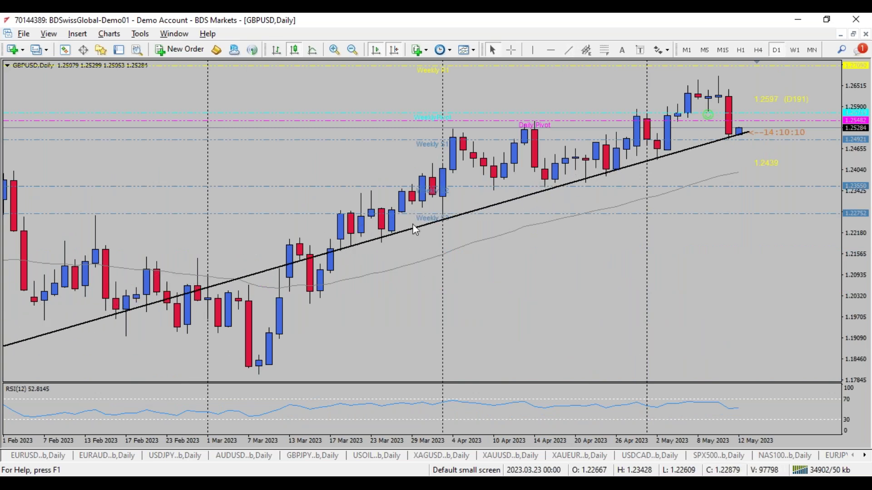
click(550, 50)
click(565, 92)
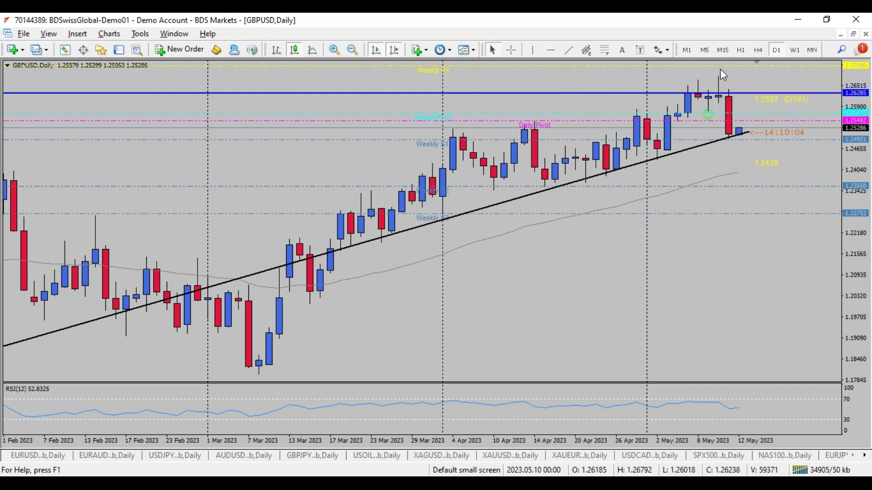
Step: On W1, re-anchor the rising trendline from the September 2022 low past the latest candle, then switch to MN
click(799, 51)
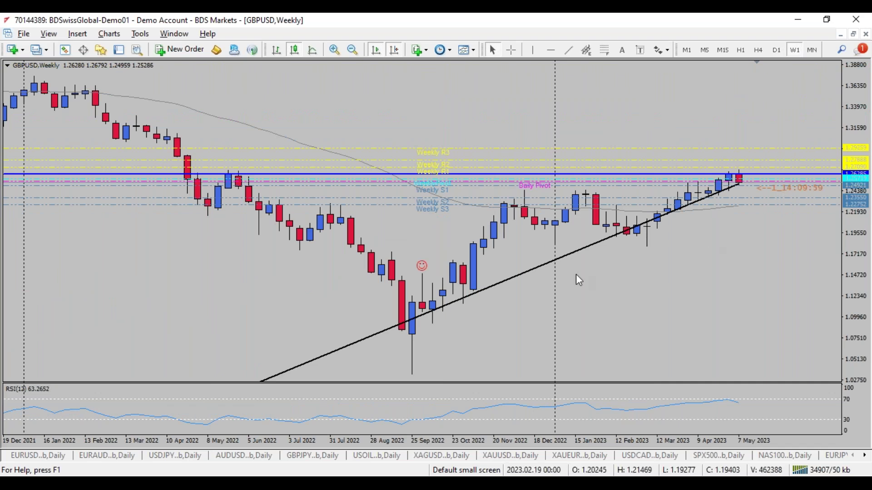
double_click(448, 308)
drag(657, 218, 412, 335)
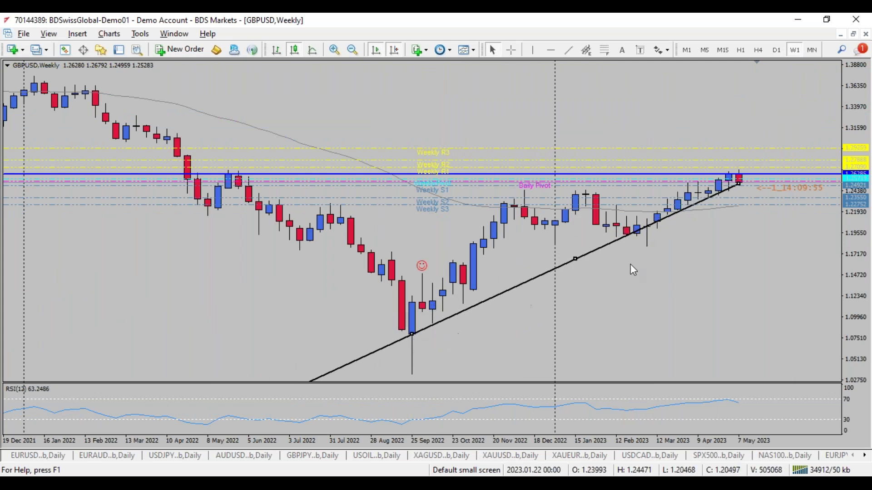
click(335, 49)
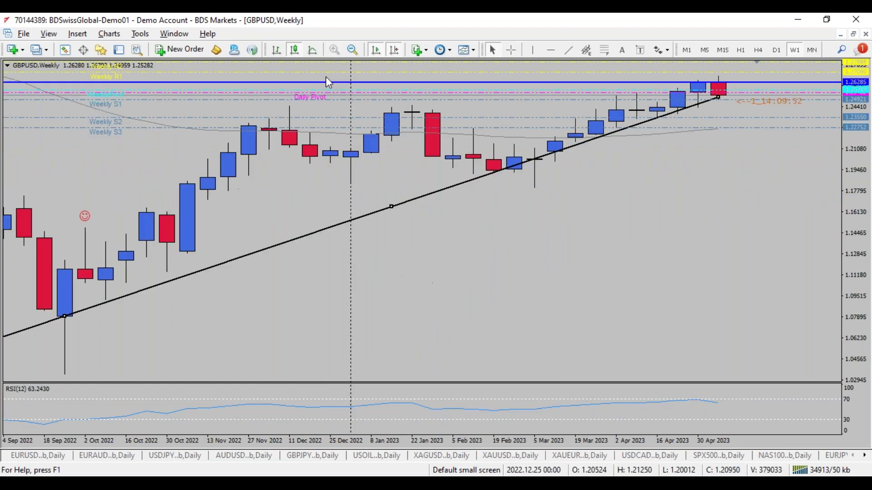
drag(718, 98, 747, 94)
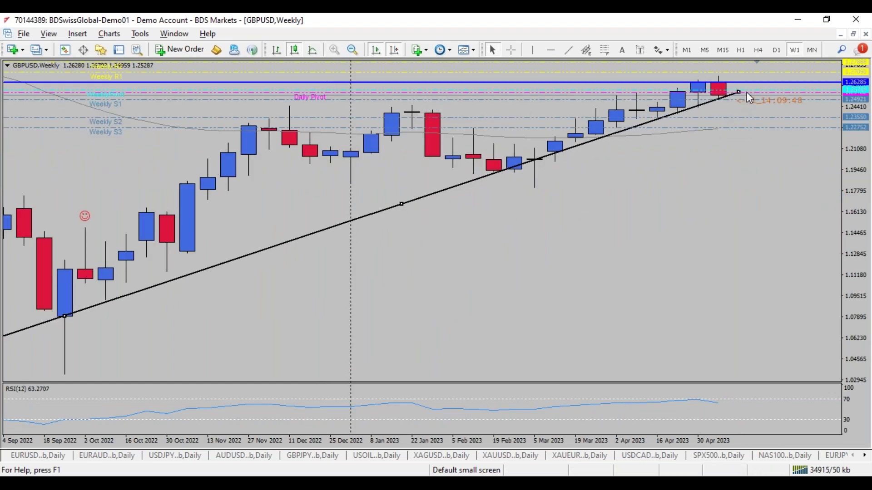
click(810, 50)
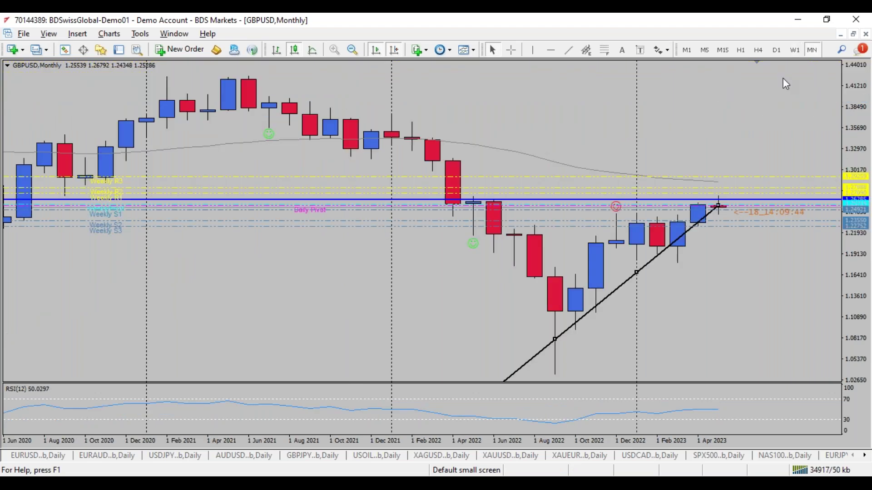
Step: Zoom the GBPUSD monthly chart out twice to 2011, then return to D1 and zoom in
click(352, 50)
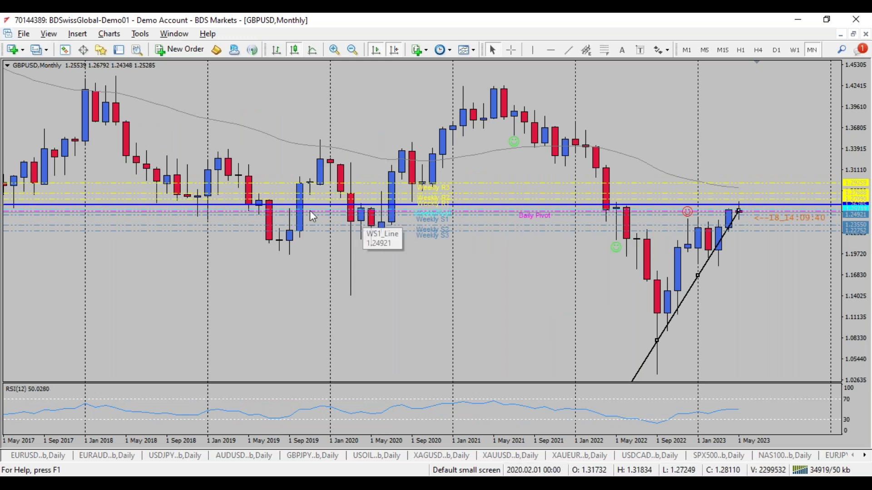
click(353, 50)
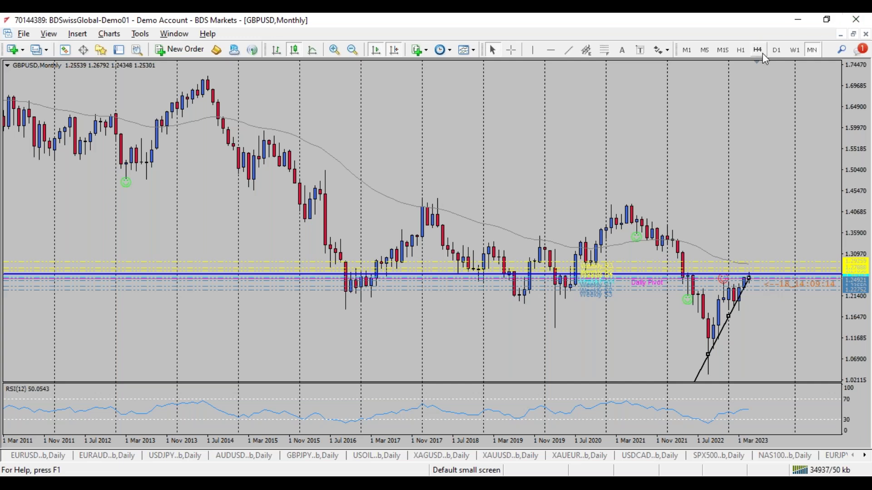
click(776, 52)
click(334, 49)
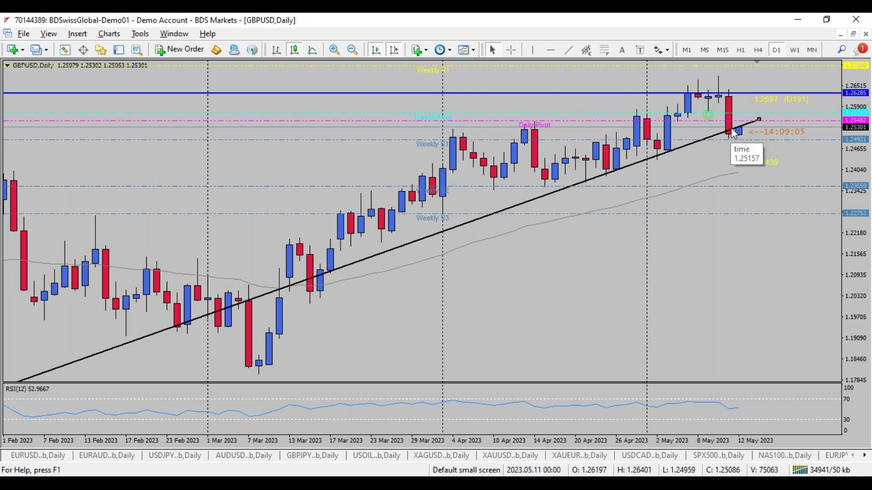
Step: On the GBPUSD H1 chart, draw a descending trendline from the 10 May high and steepen it
click(741, 50)
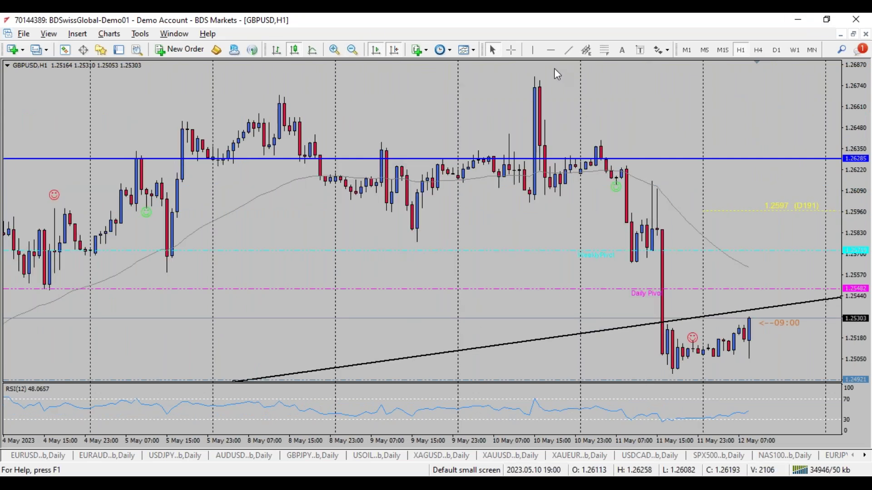
click(569, 51)
drag(766, 292, 537, 81)
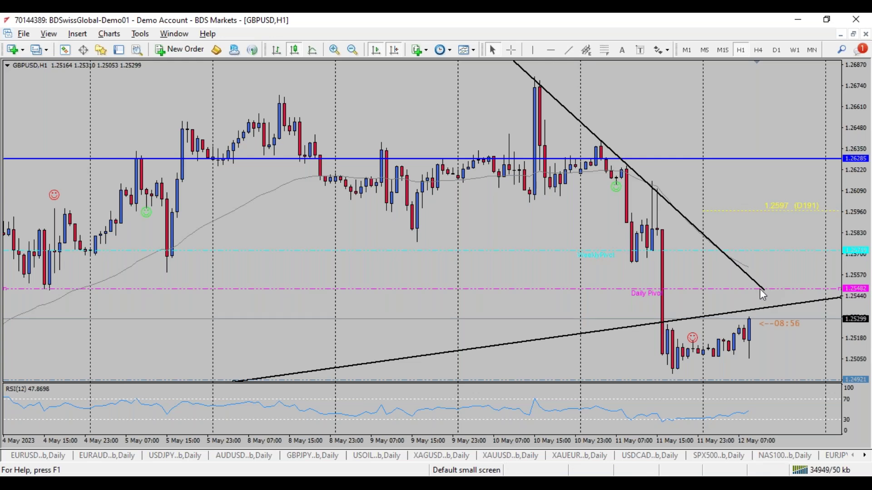
double_click(759, 285)
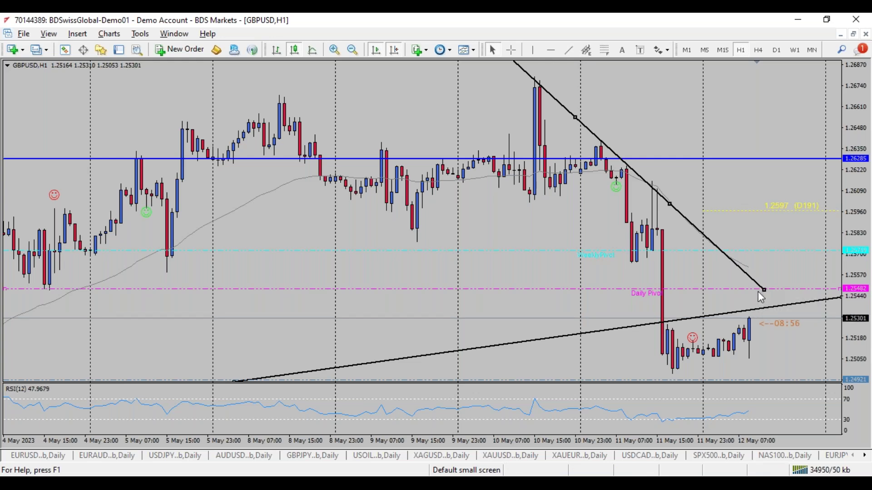
drag(765, 289, 770, 345)
drag(576, 117, 580, 112)
mouse_move(772, 346)
mouse_down()
mouse_move(758, 358)
mouse_move(779, 332)
mouse_up()
Step: Fine-tune the descending trendline's ends, check dates with the crosshair, and view it on H4
drag(580, 112, 541, 91)
drag(780, 327, 785, 321)
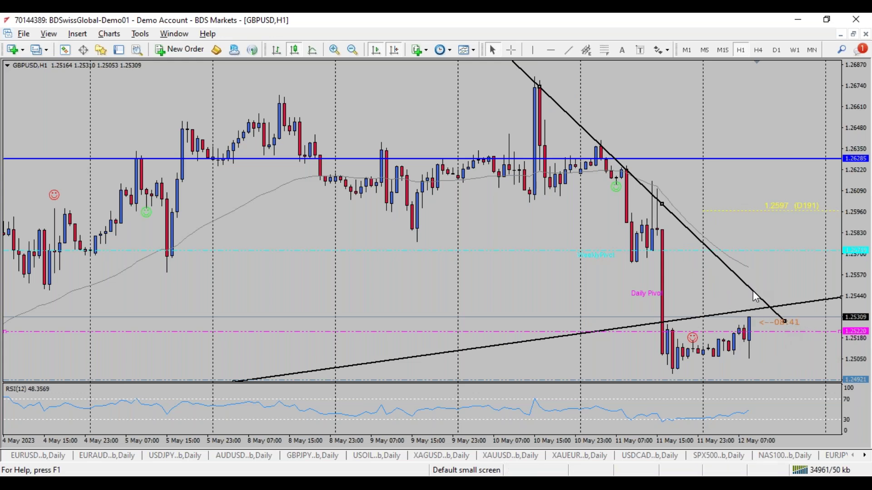
middle_click(577, 98)
middle_click(756, 296)
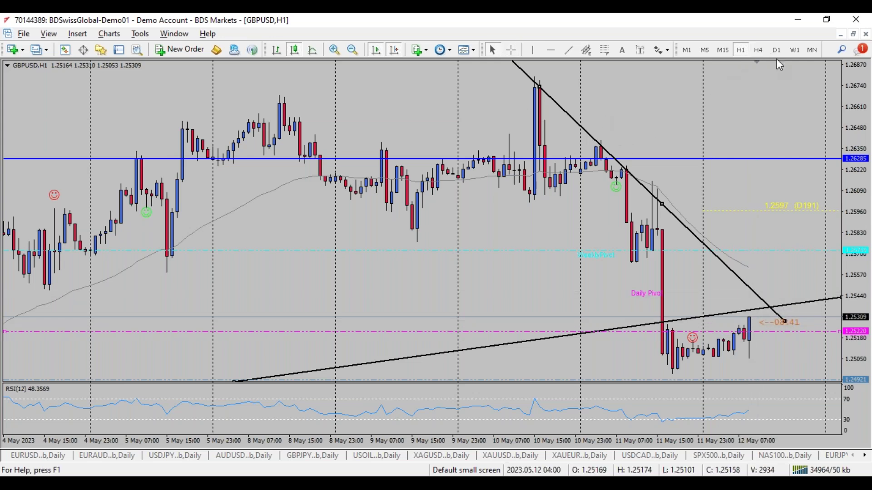
click(765, 48)
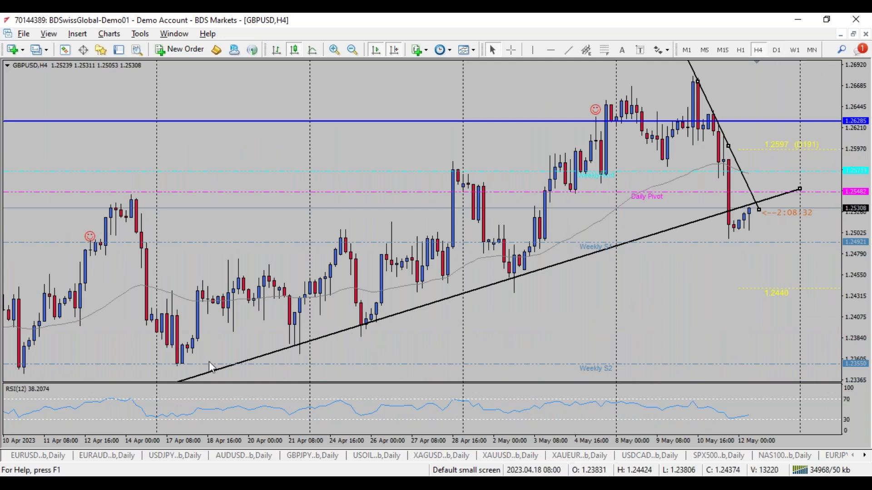
right_click(732, 155)
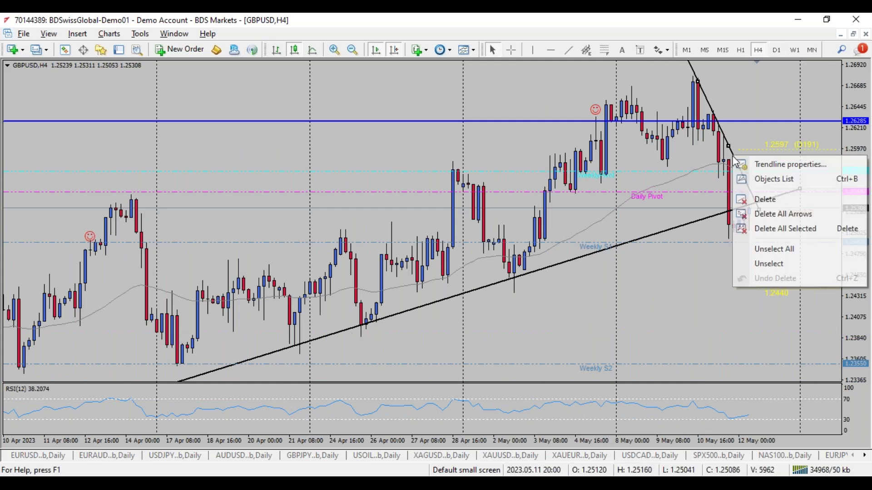
Step: Delete the descending trendline, toggle D1 and back to H4, and restore the chart to the tiled layout
click(758, 199)
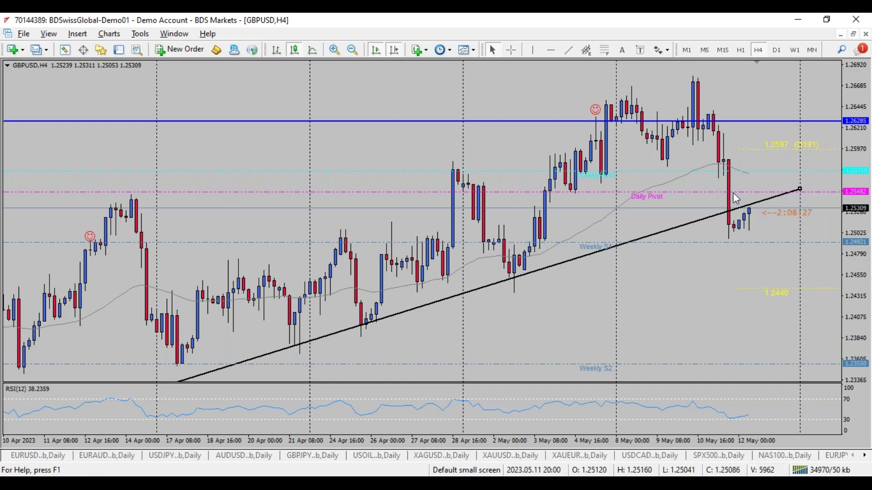
click(777, 51)
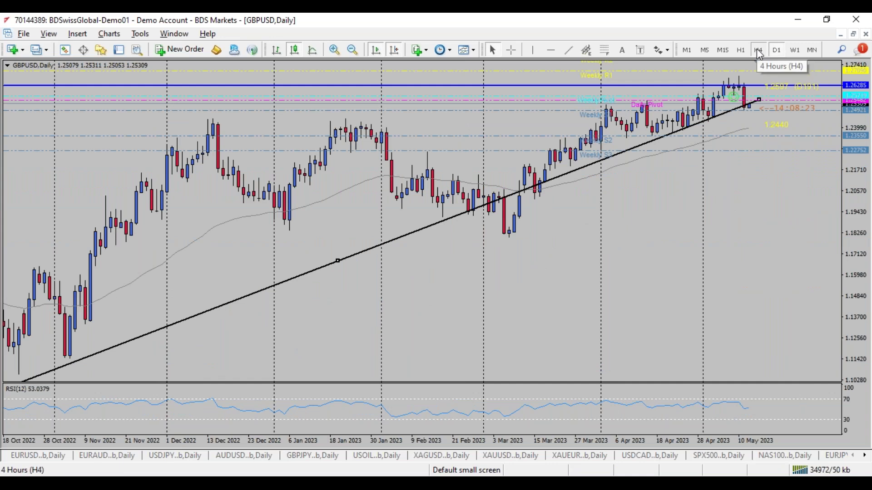
click(758, 51)
click(854, 35)
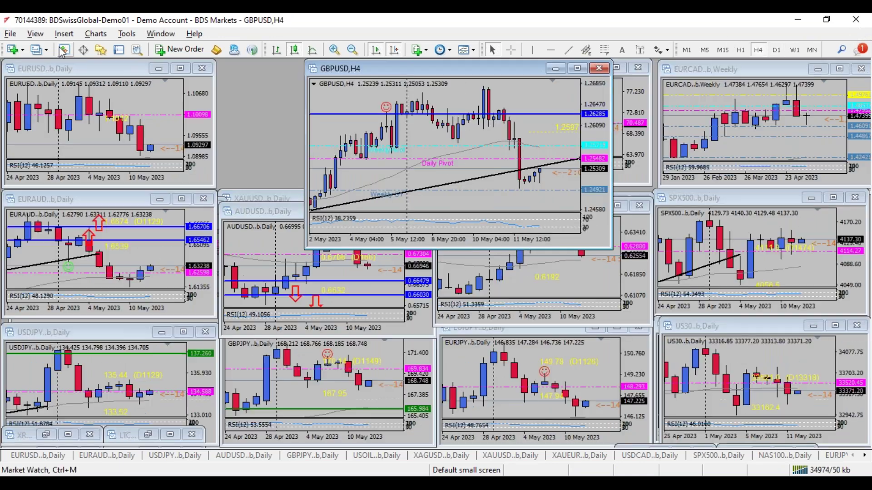
Step: Move and shrink the GBPUSD window, set it to D1, and show the Market Watch list
drag(421, 69, 336, 69)
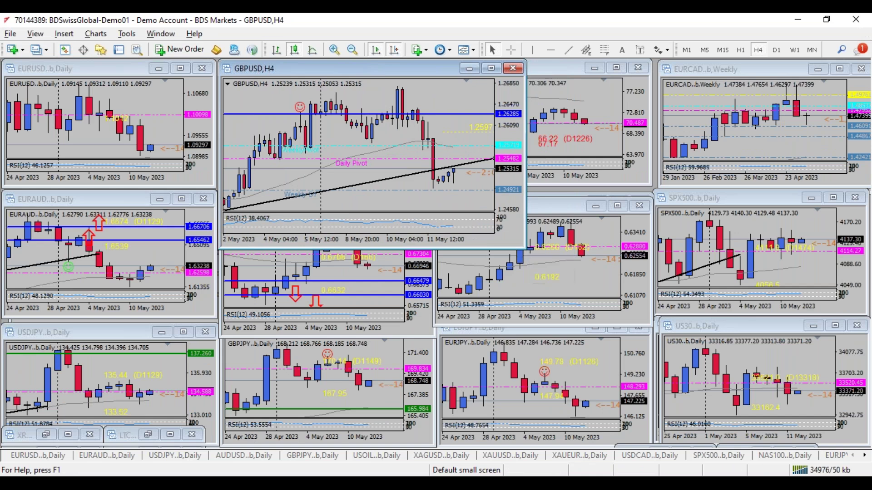
drag(520, 248, 430, 185)
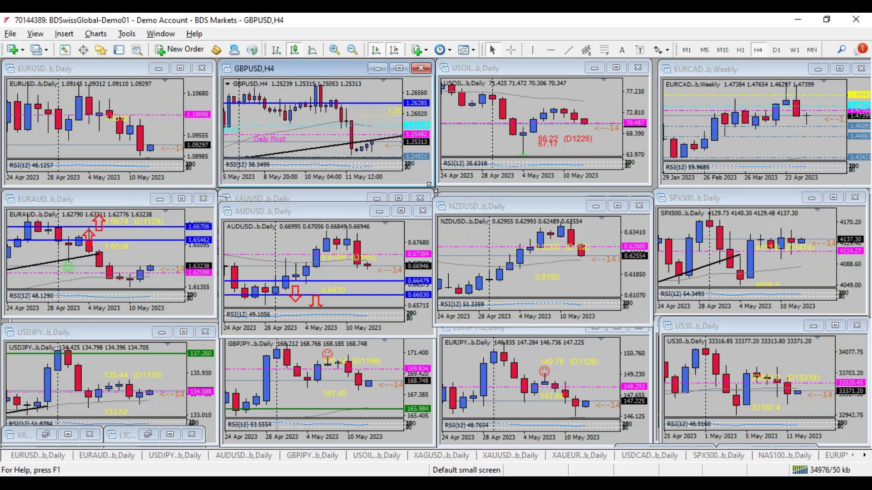
click(775, 51)
click(65, 49)
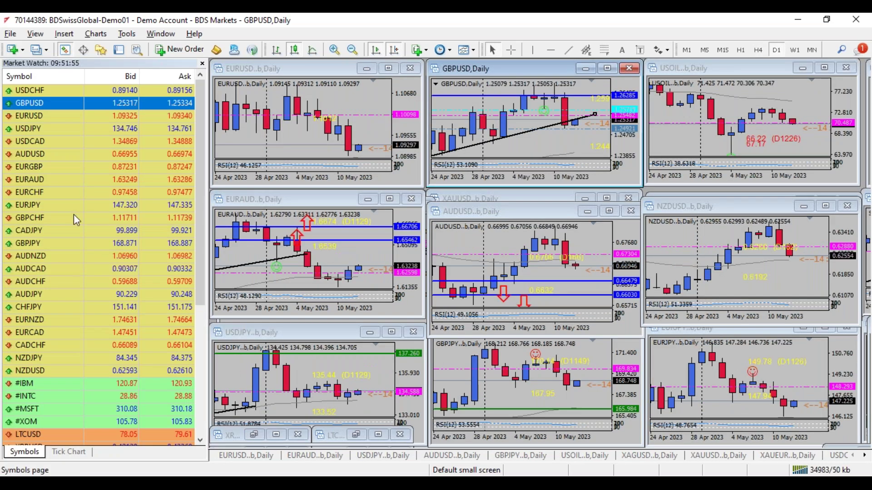
Step: Open a new EURGBP chart from Market Watch on the daily timeframe, zoomed out
right_click(45, 163)
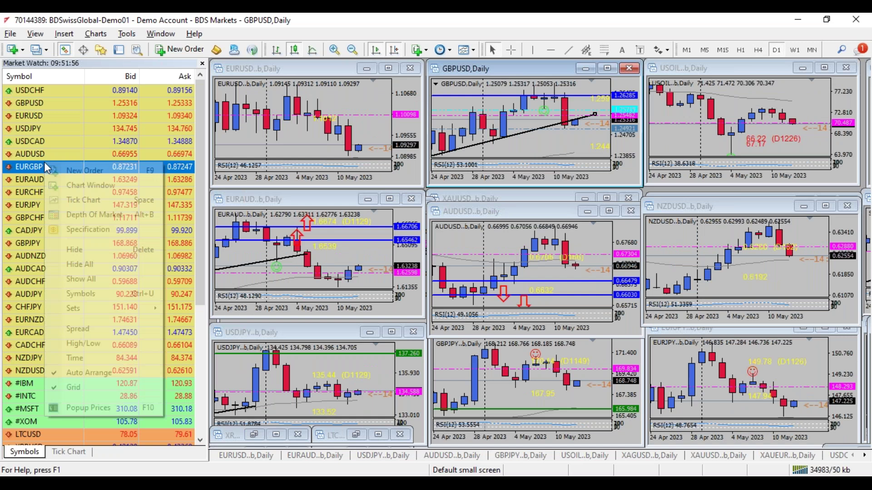
click(67, 186)
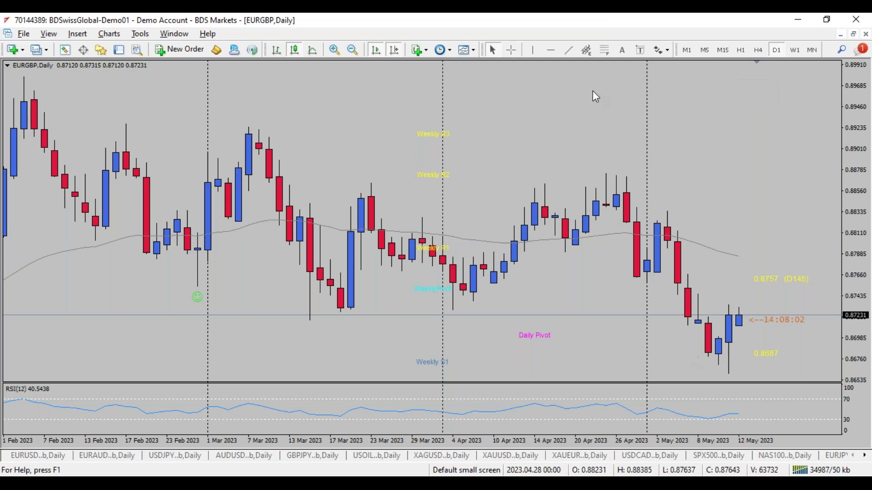
click(757, 54)
click(777, 51)
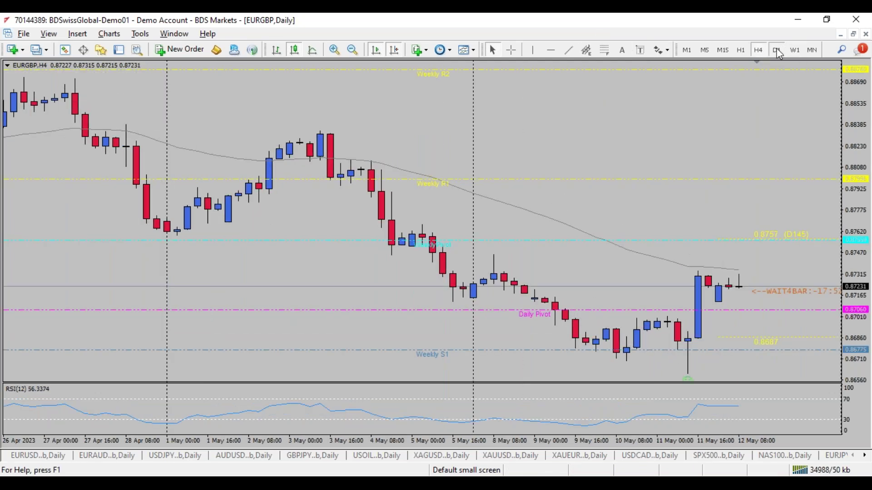
click(354, 48)
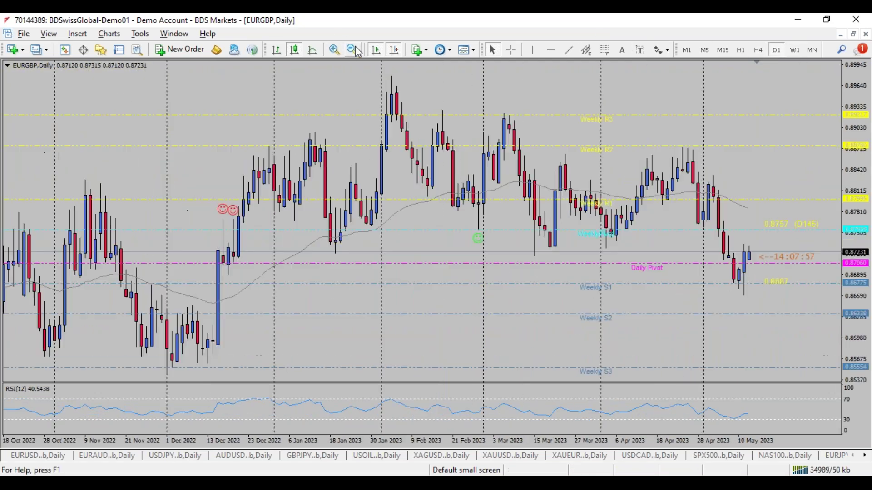
Step: Add a horizontal level at 0.8750 and a cyan rectangle zone along it
click(550, 49)
drag(538, 188, 536, 233)
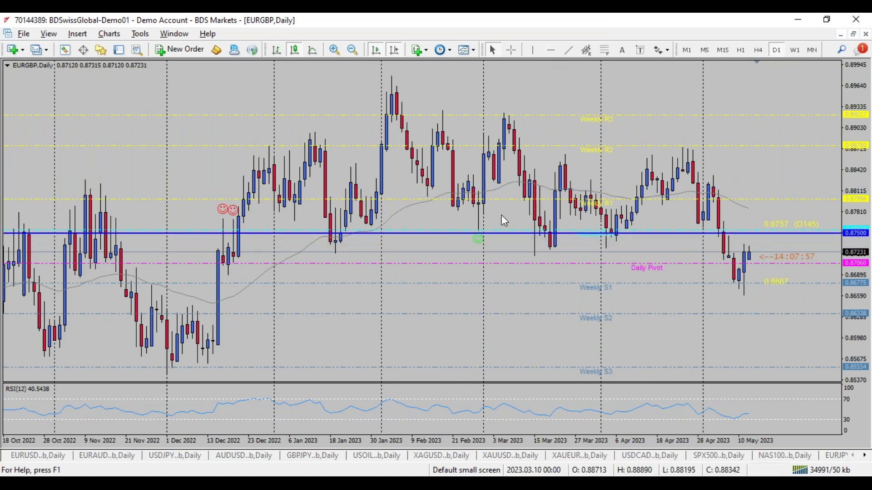
click(86, 36)
mouse_move(97, 125)
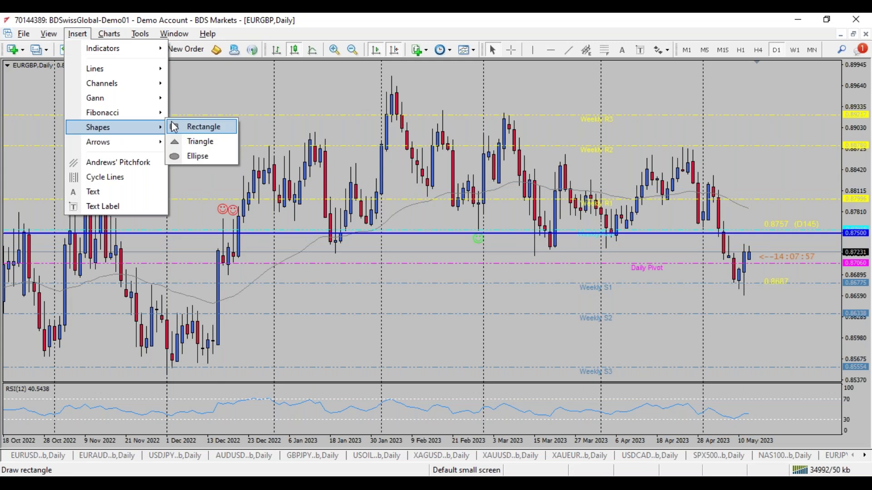
click(179, 126)
drag(806, 227, 8, 236)
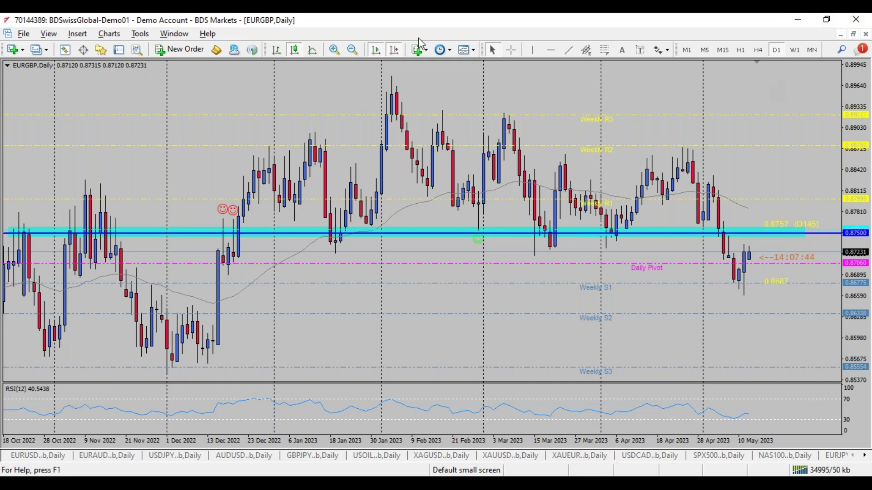
click(335, 50)
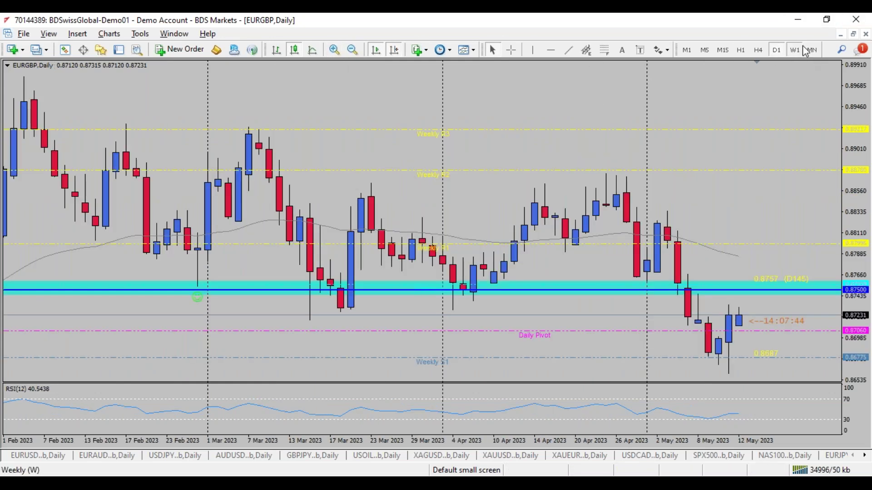
click(802, 49)
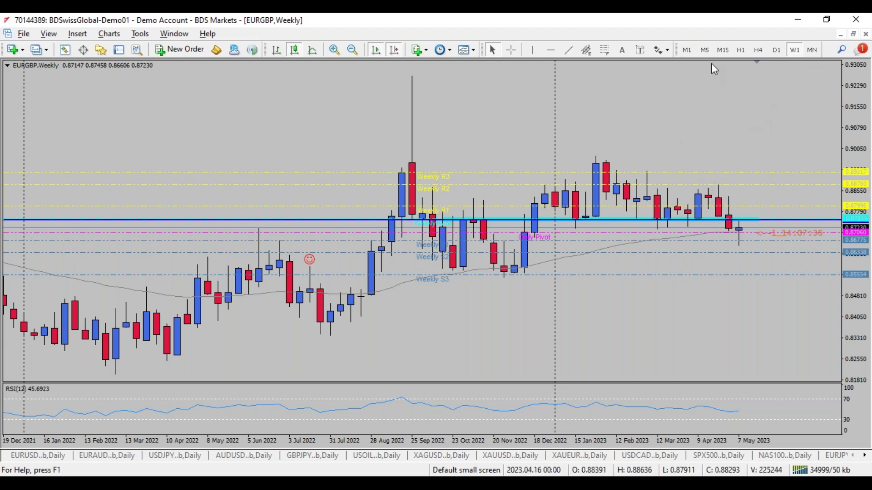
click(814, 49)
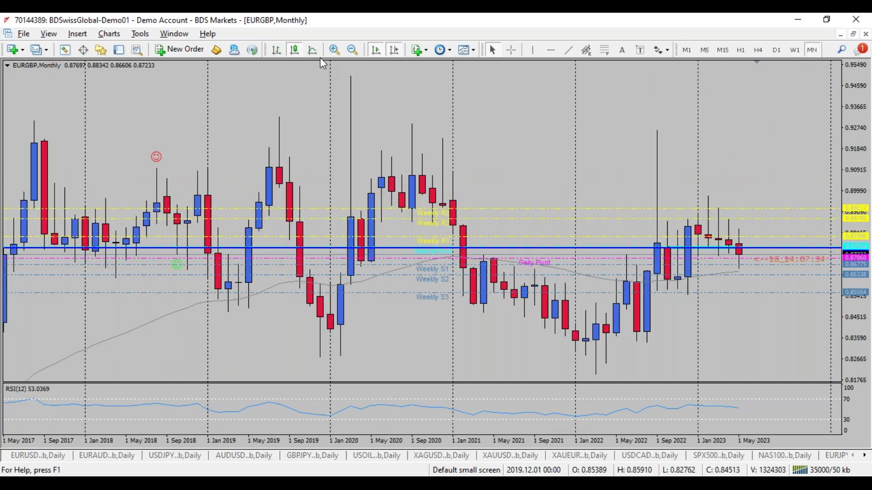
click(352, 49)
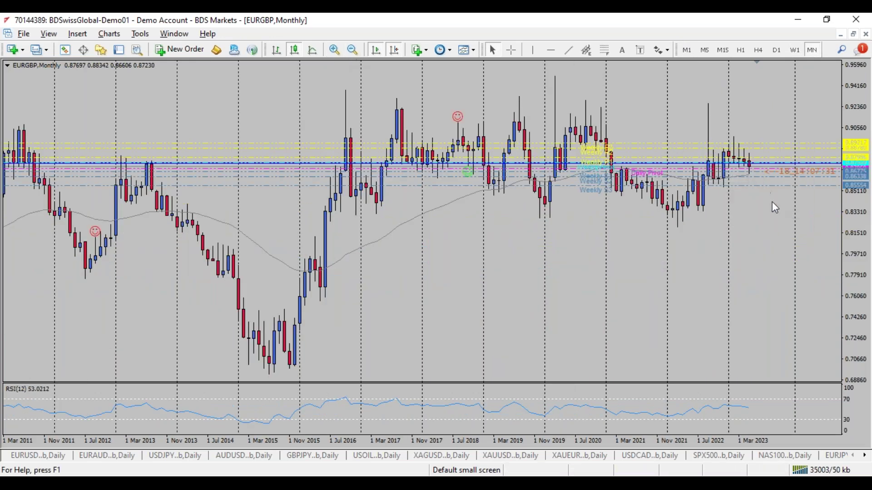
click(743, 477)
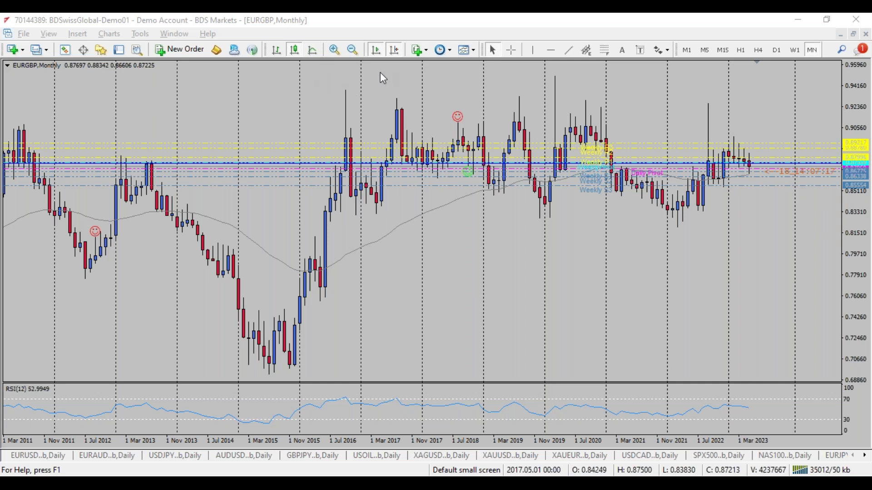
click(335, 52)
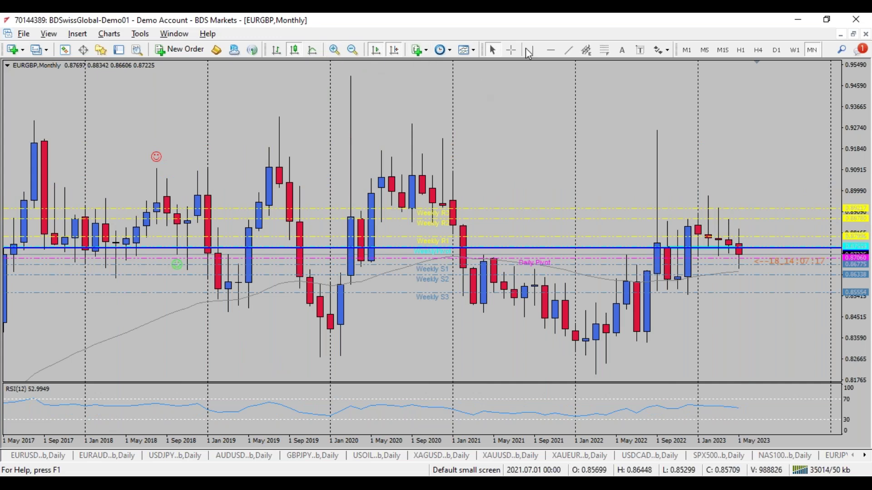
click(354, 49)
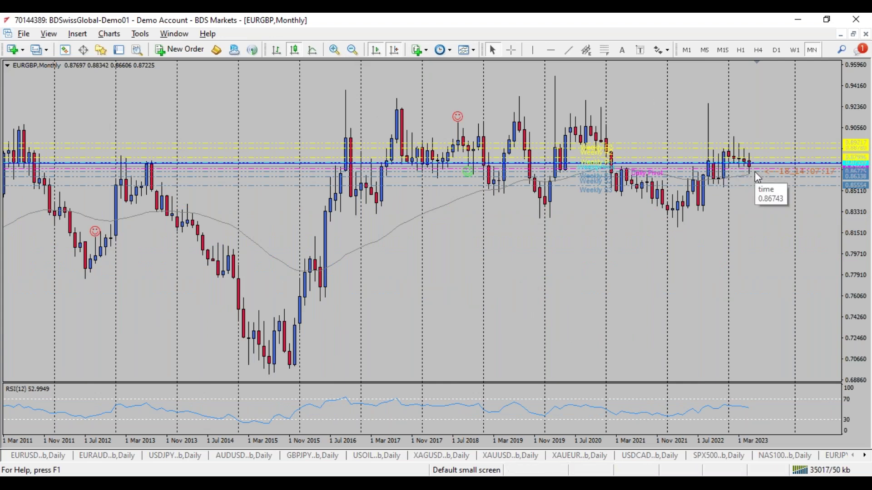
click(335, 50)
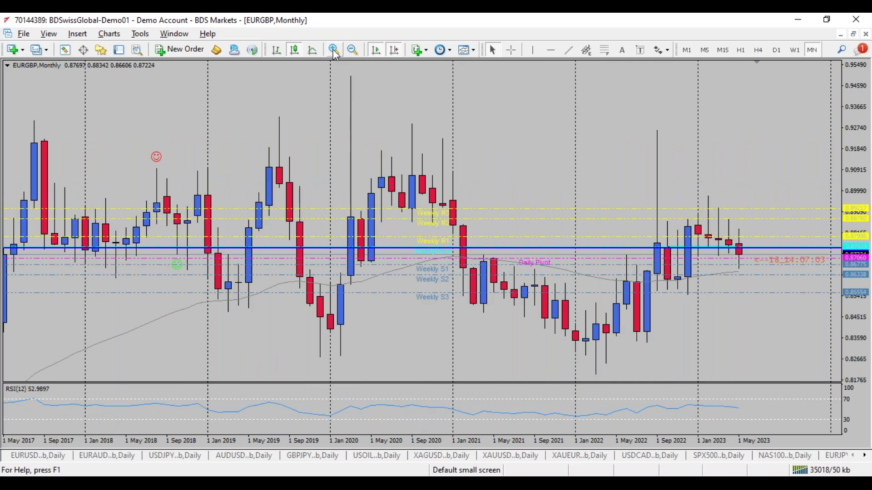
click(796, 51)
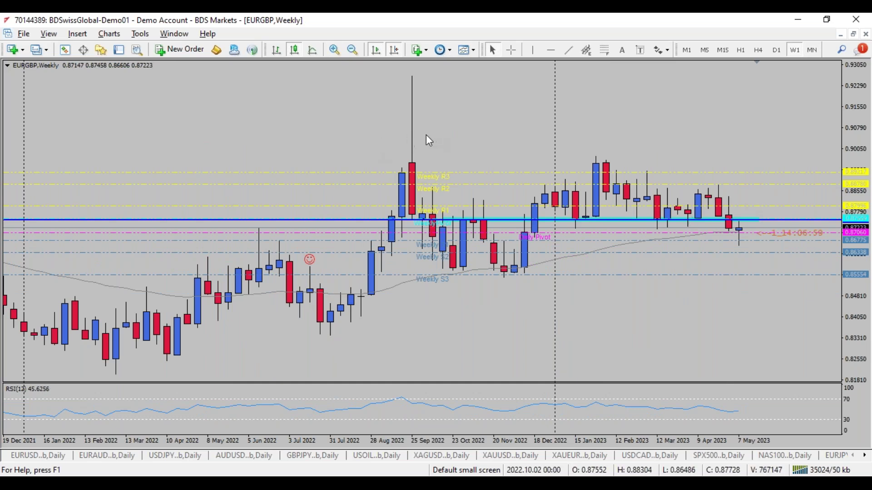
Step: Lower the blue horizontal line to about 0.8706, then show EURGBP on daily with a compressed price scale
double_click(505, 221)
drag(505, 222, 521, 236)
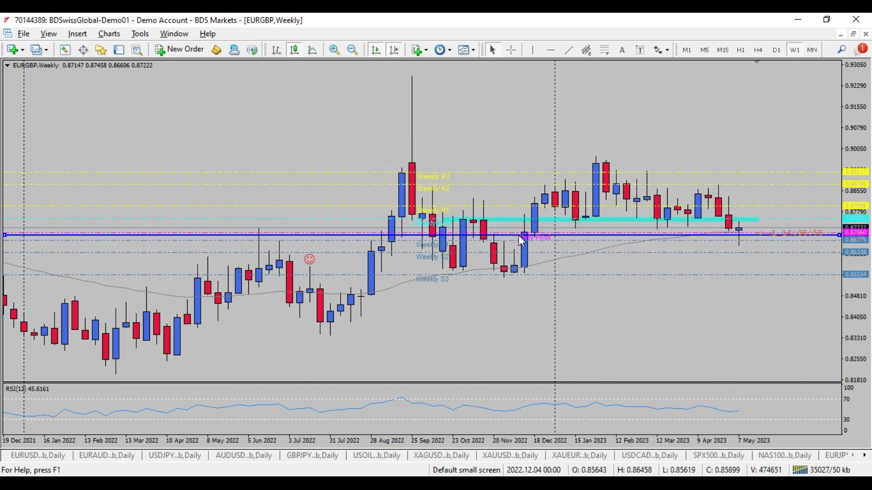
click(775, 50)
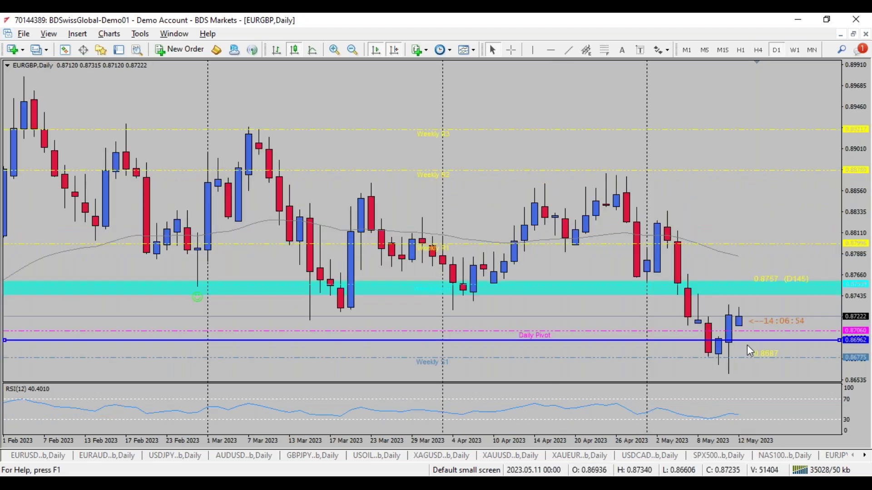
mouse_move(857, 255)
mouse_down()
mouse_move(859, 274)
mouse_move(859, 259)
mouse_up()
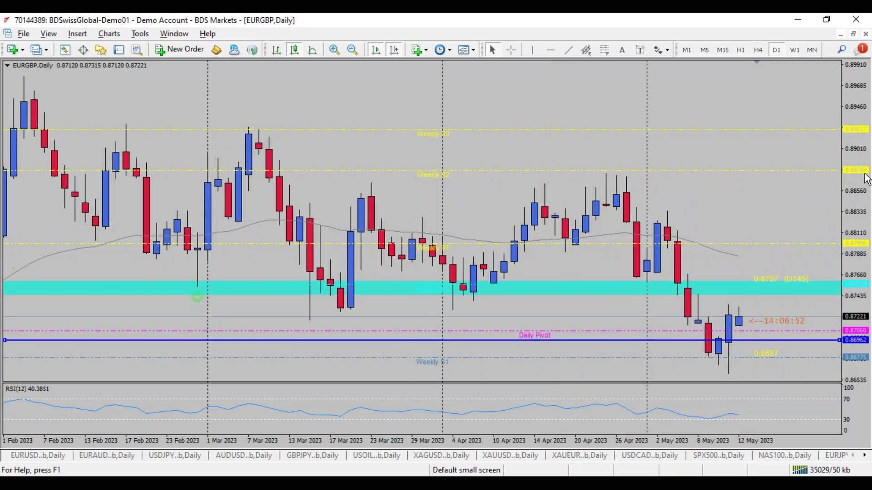
Step: Place two down arrows, one near the 0.8757 zone and one at the latest candle
click(662, 50)
click(692, 110)
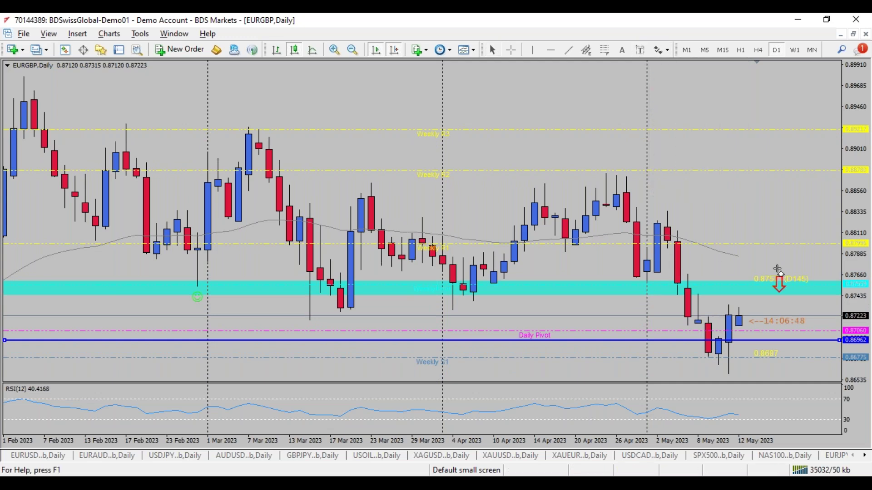
click(768, 272)
click(667, 50)
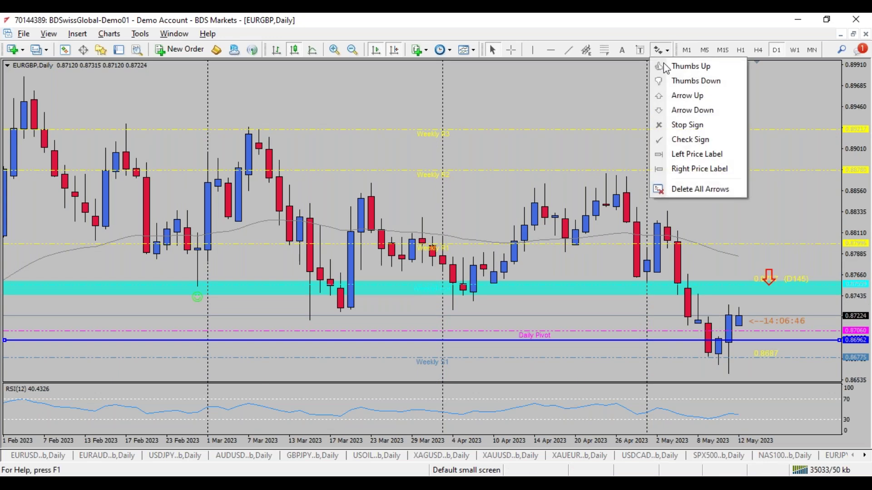
click(679, 110)
click(744, 328)
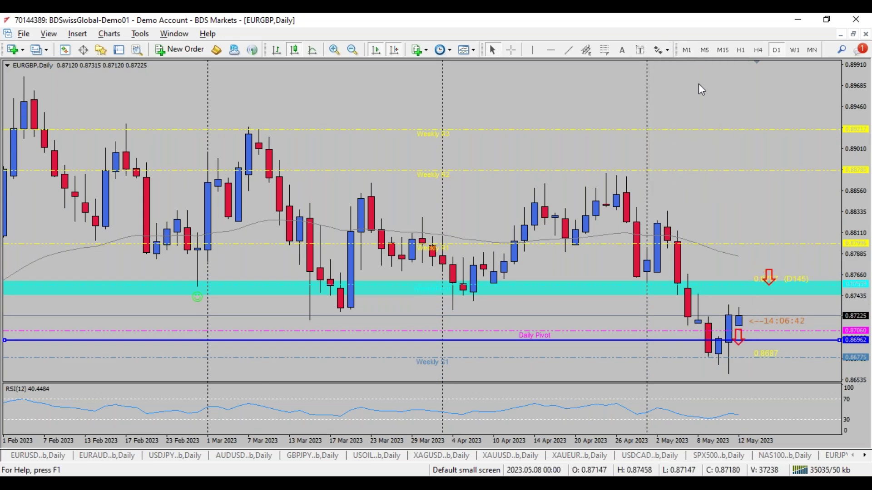
Step: Nudge the blue line up slightly on weekly, then return to daily showing February to May 2023
click(794, 50)
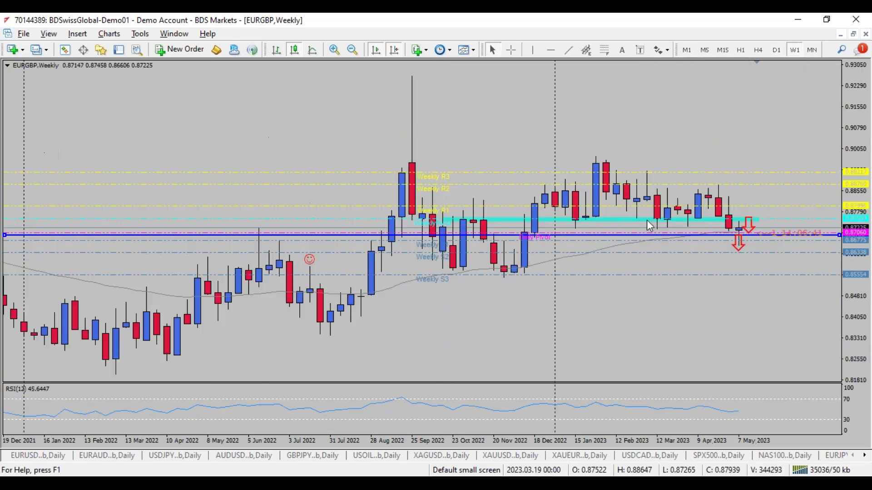
click(335, 50)
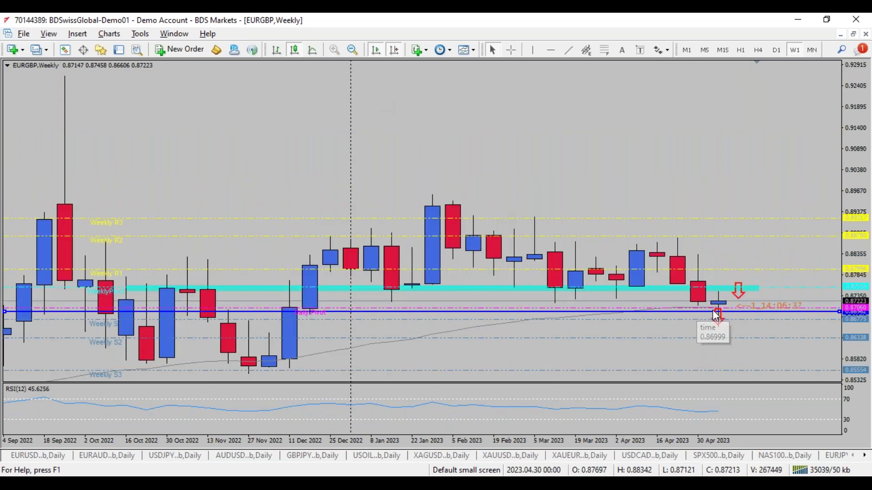
drag(716, 312, 715, 309)
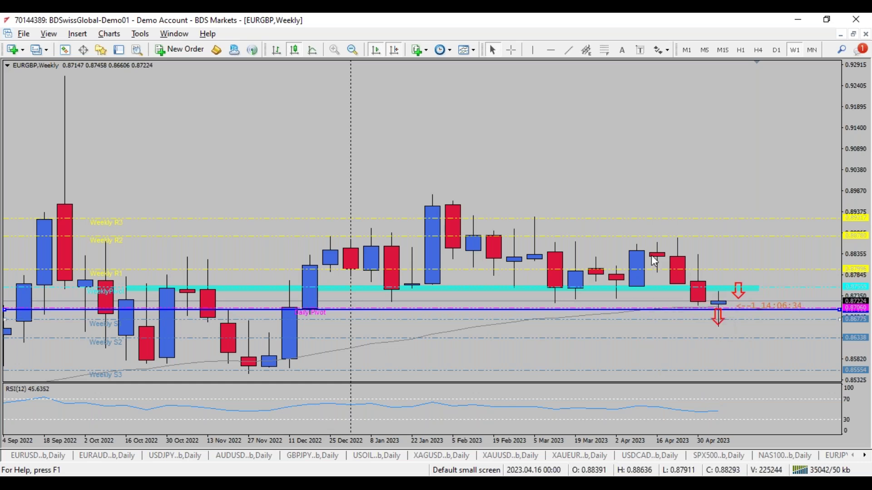
click(777, 50)
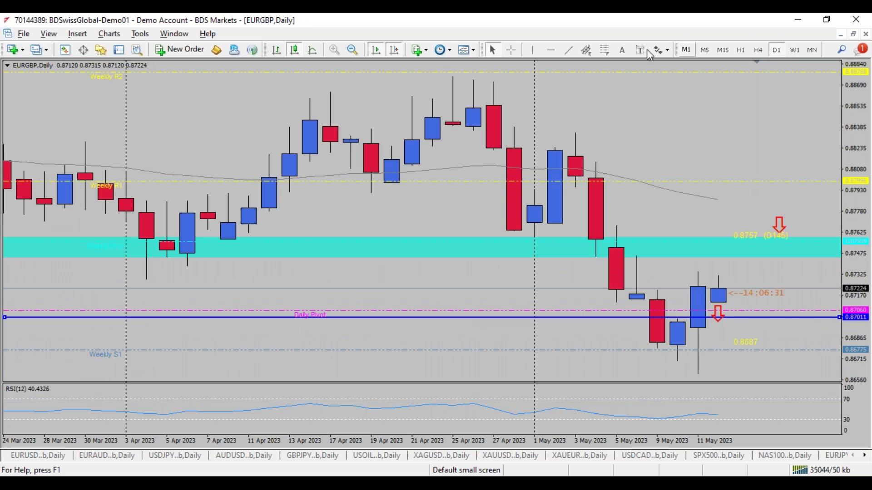
click(353, 50)
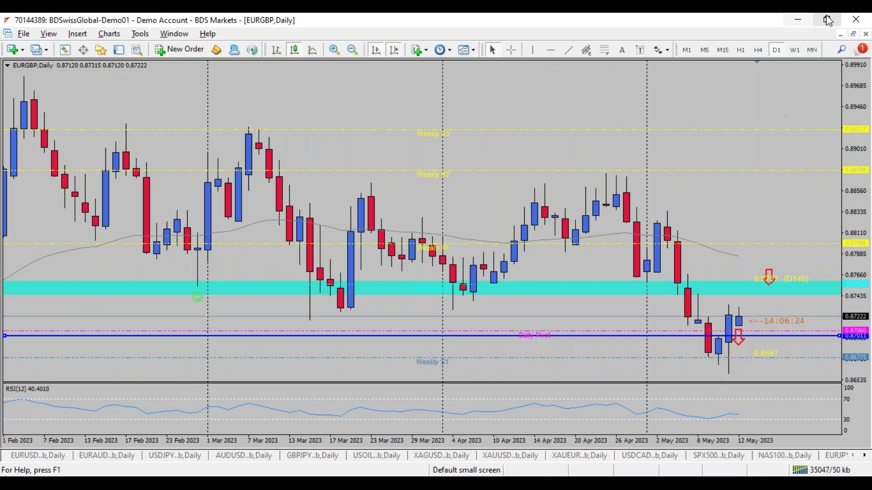
Step: Restore the EURGBP chart, shrink and position it among the tiled windows, then bring up the calendar
click(855, 36)
drag(490, 69, 522, 70)
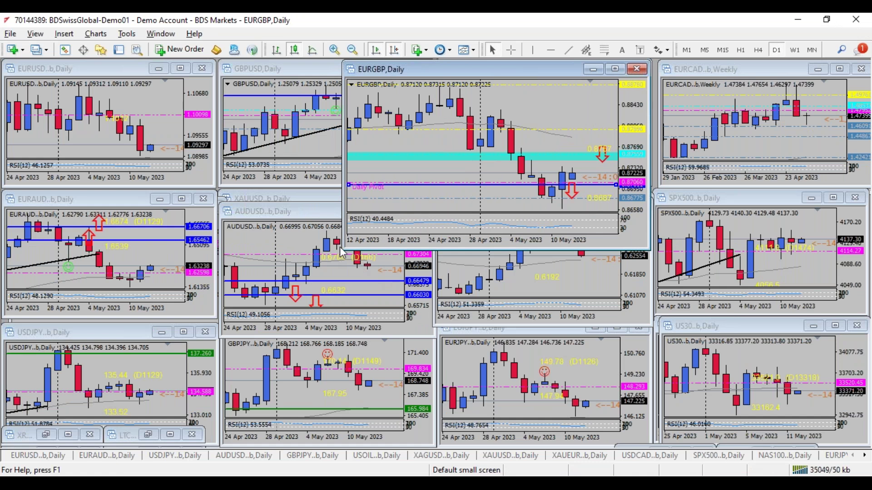
drag(343, 250, 437, 187)
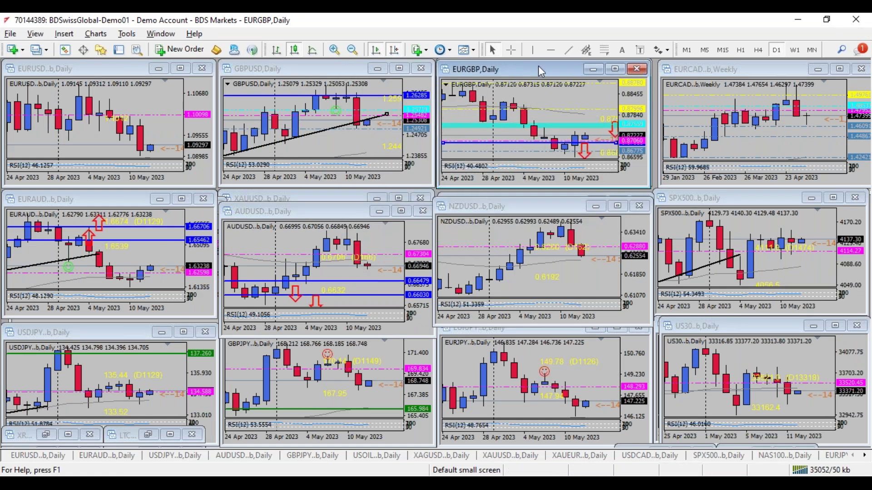
drag(547, 70, 552, 75)
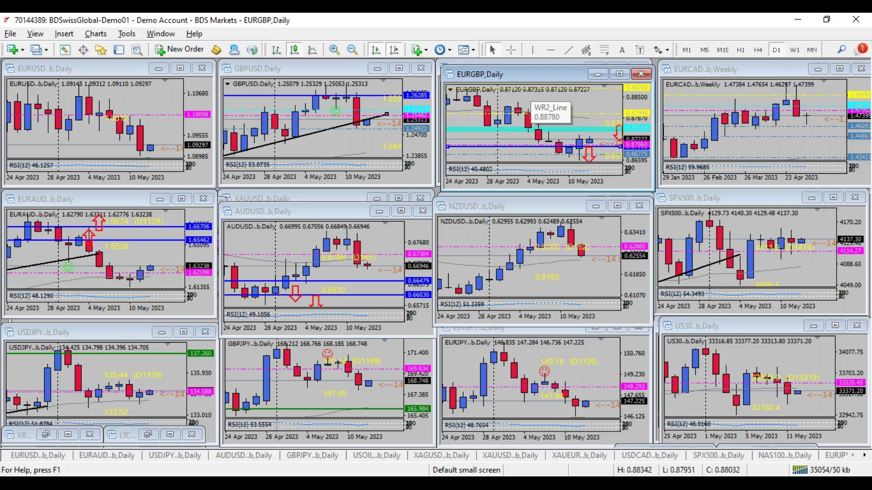
key(alt+Tab)
scroll(322, 327, down, 10)
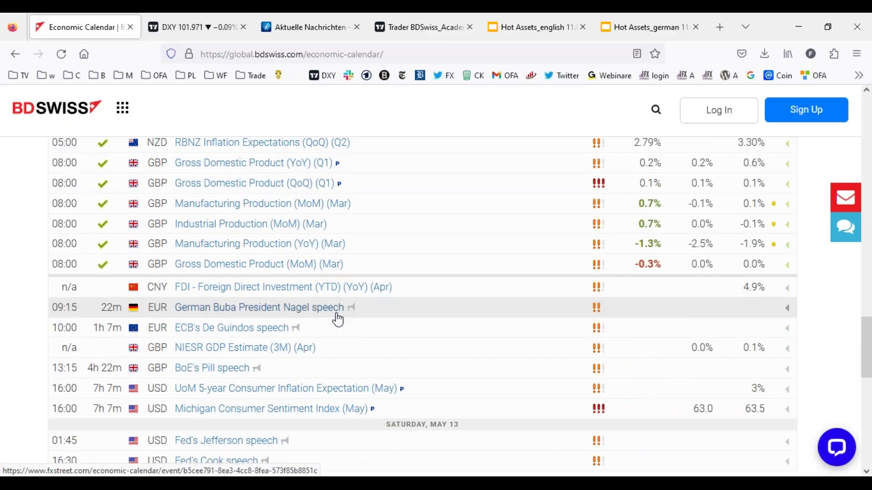
Step: Scroll the calendar to Friday May 12's UK releases, then maximize GBPUSD on hourly candles
scroll(337, 320, up, 3)
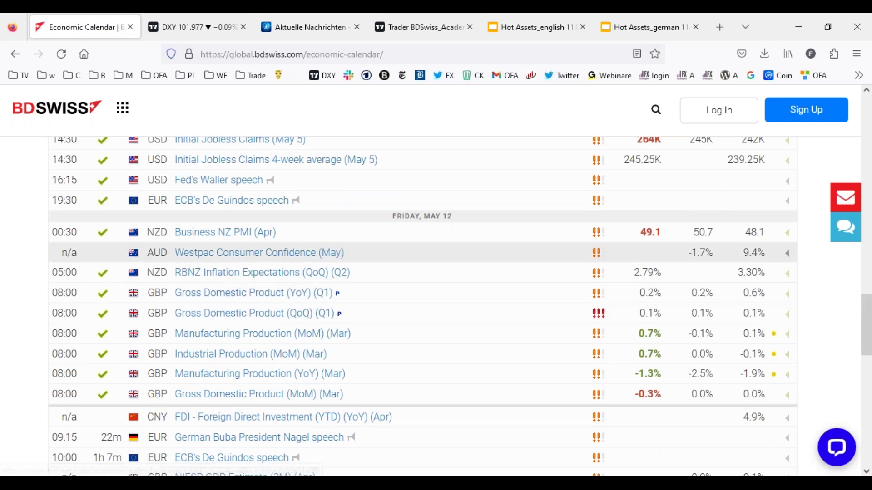
scroll(205, 272, down, 3)
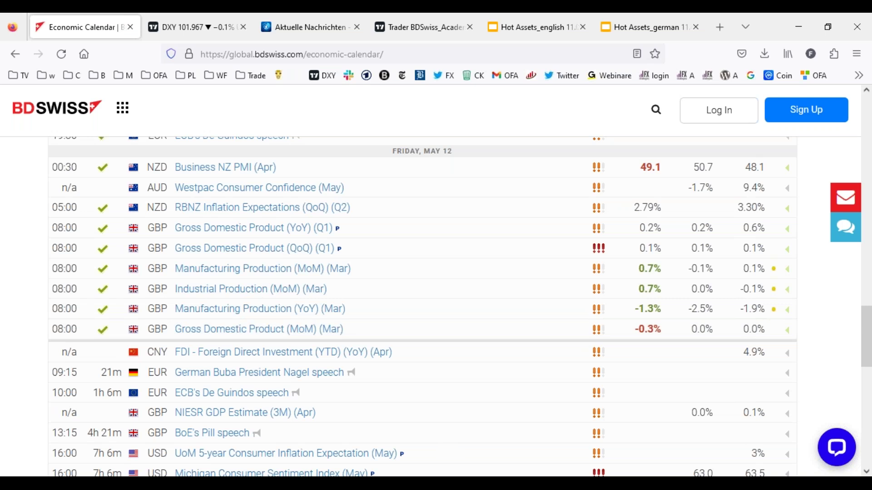
key(alt+Tab)
key(ctrl+F6)
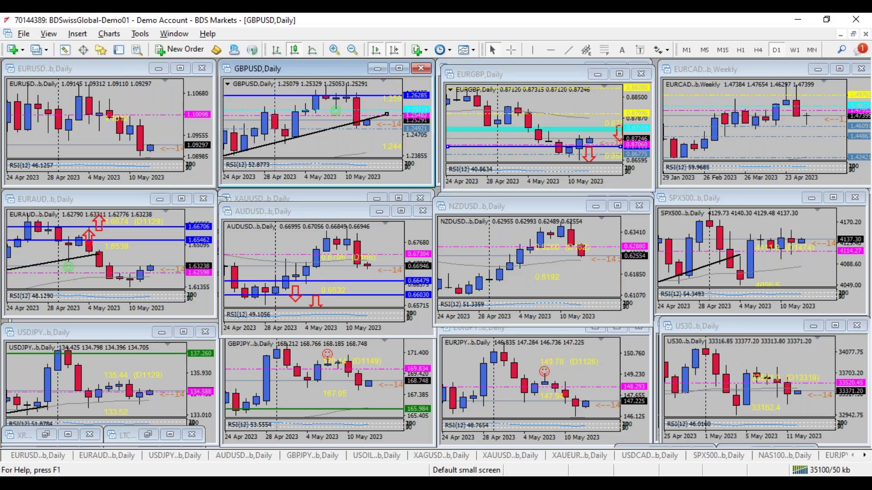
key(ctrl+F10)
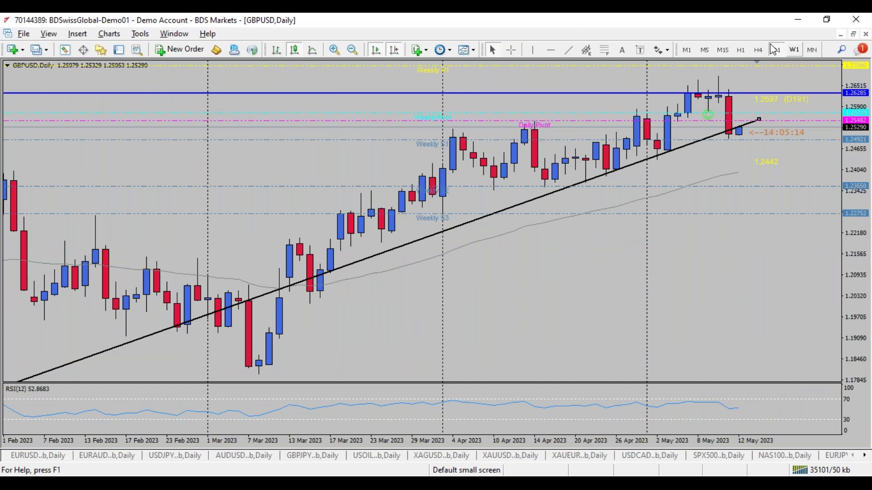
click(740, 50)
key(alt+Tab)
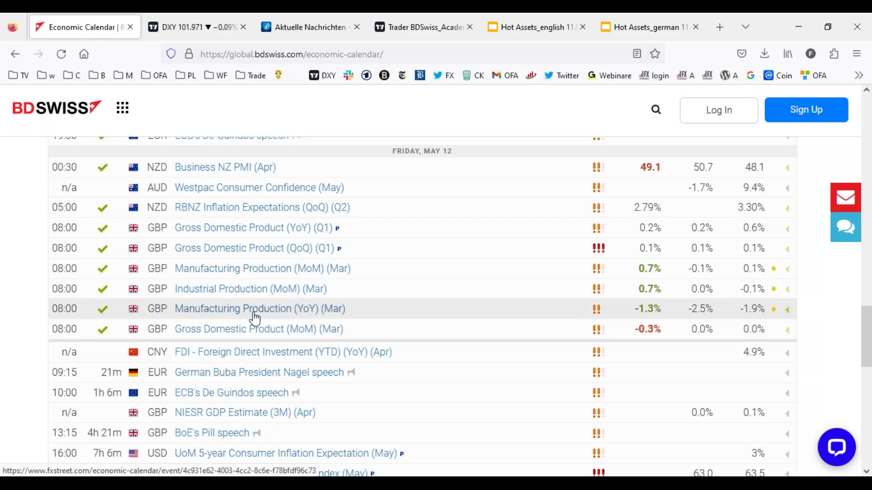
key(alt+Tab)
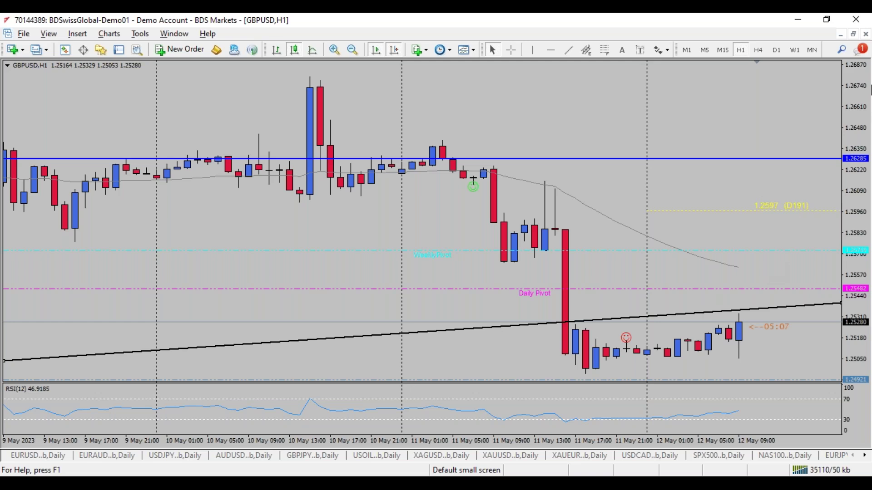
Step: Restore GBPUSD to the tiled windows and maximize the GBPJPY daily chart instead
click(854, 35)
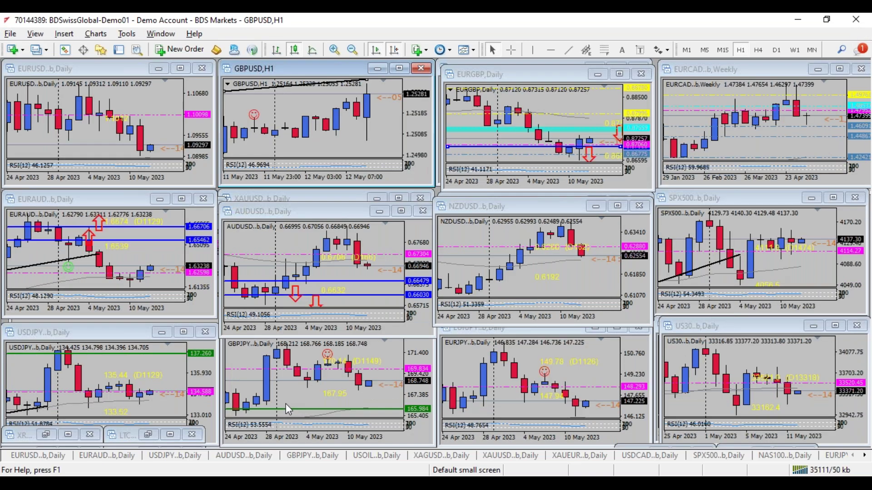
click(310, 331)
double_click(309, 329)
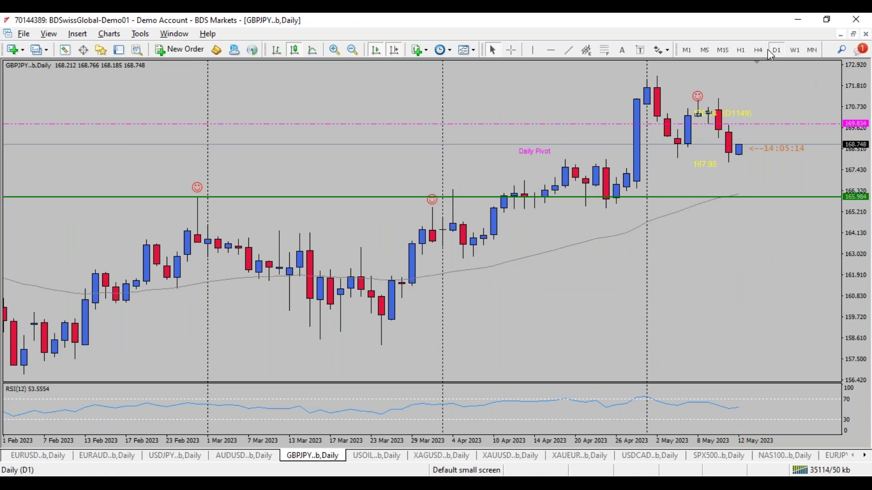
click(854, 34)
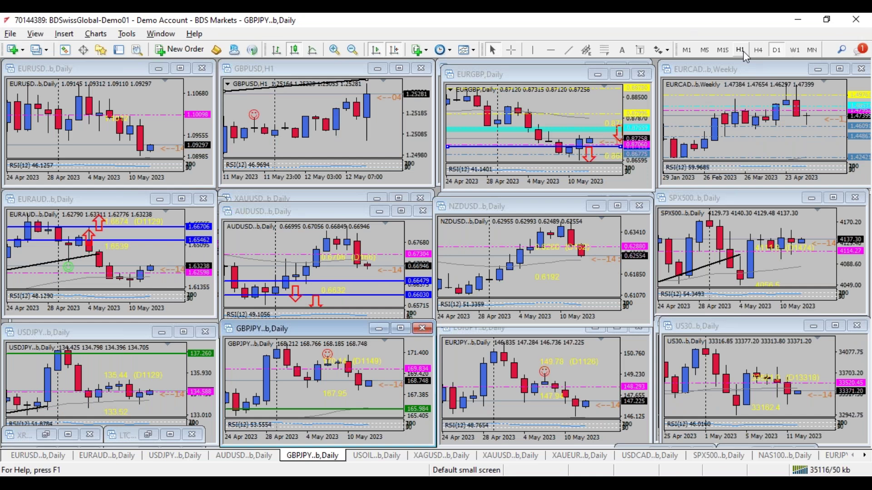
double_click(332, 327)
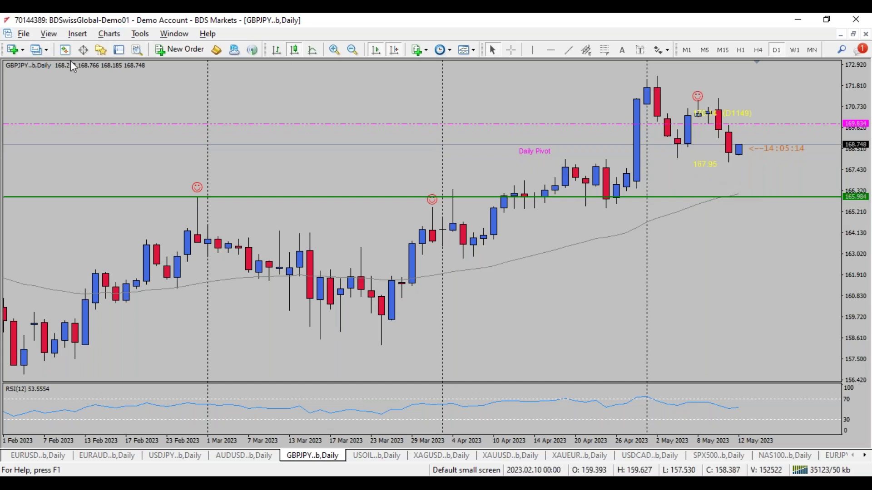
Step: Open a new GBPJPY chart from Market Watch, check H4 and H1, and settle on D1
click(65, 49)
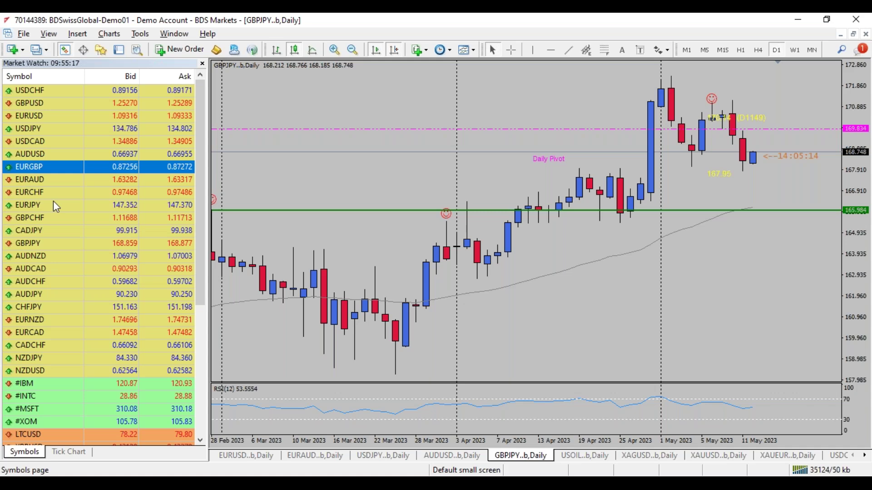
right_click(39, 244)
click(62, 246)
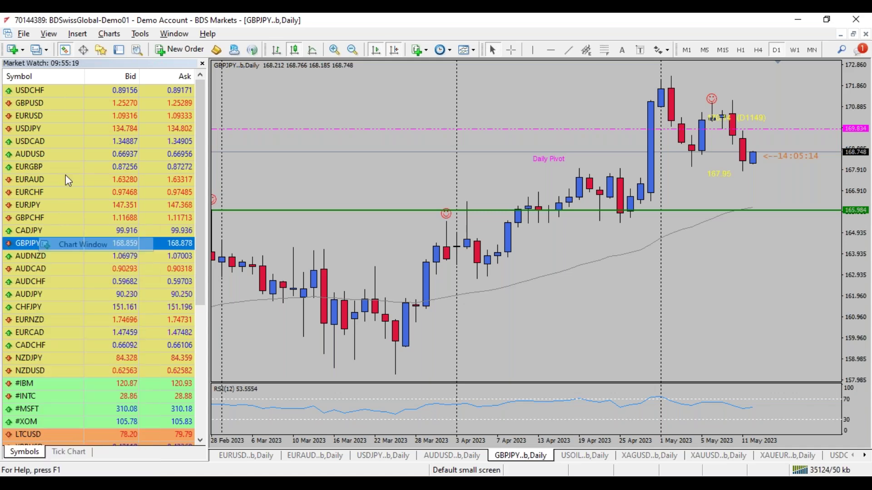
click(65, 50)
click(758, 50)
click(776, 50)
click(740, 50)
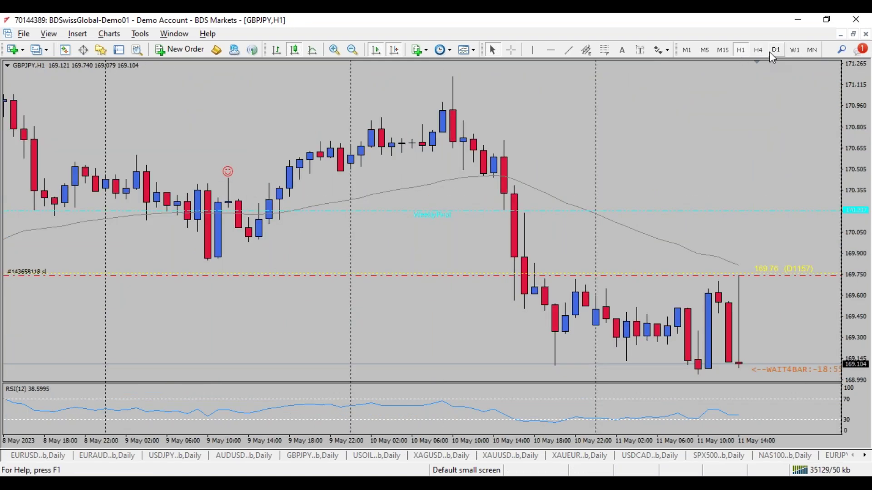
click(775, 50)
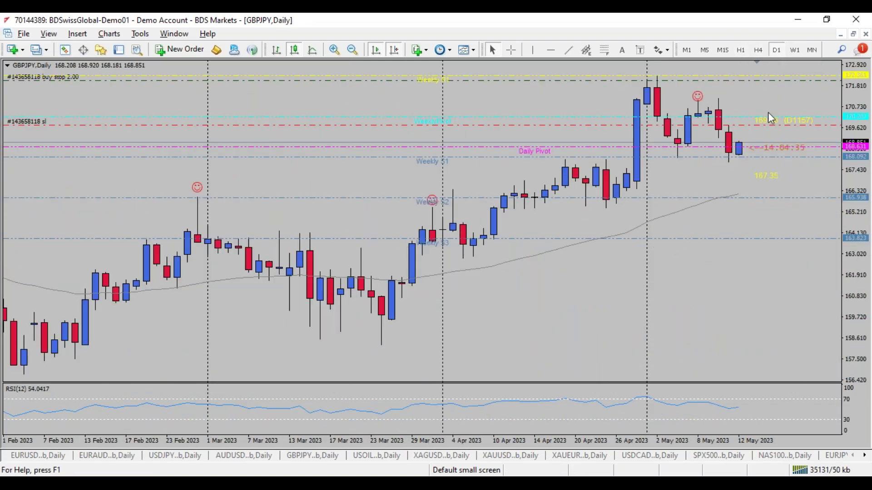
Step: Draw a rising trendline from the March low through the late-April lows, then view it on W1
click(566, 50)
drag(758, 116, 386, 312)
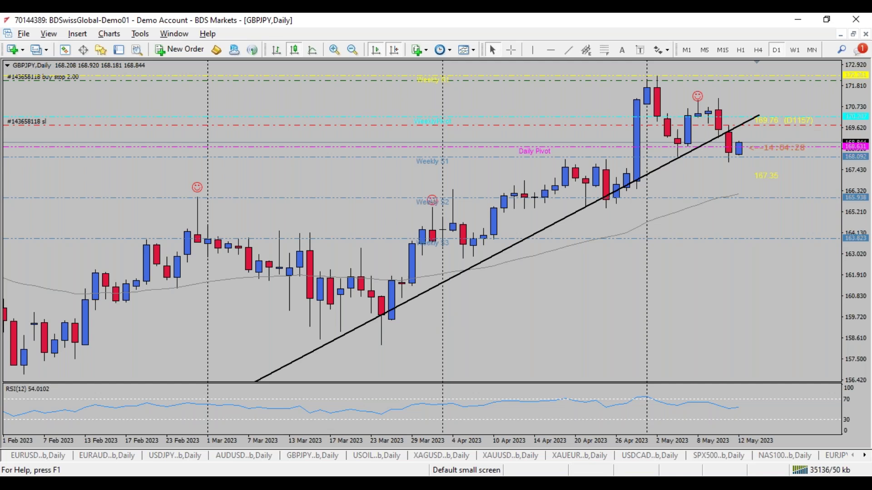
drag(759, 115, 769, 121)
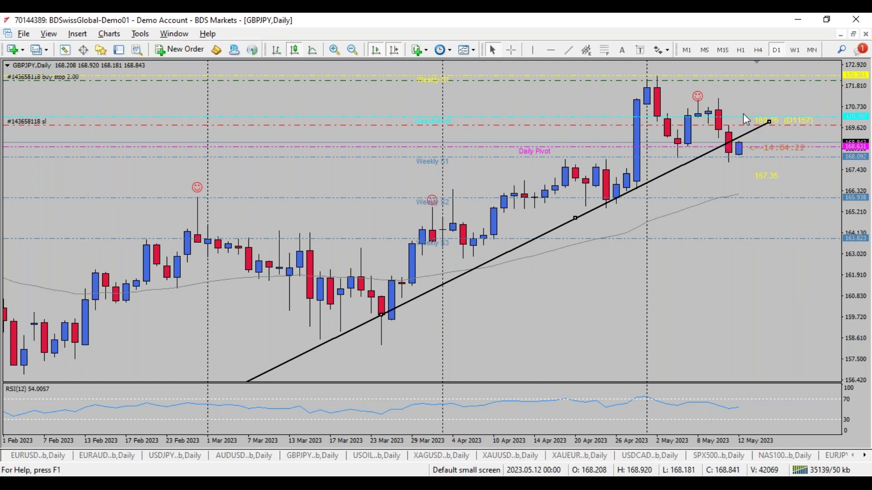
click(794, 50)
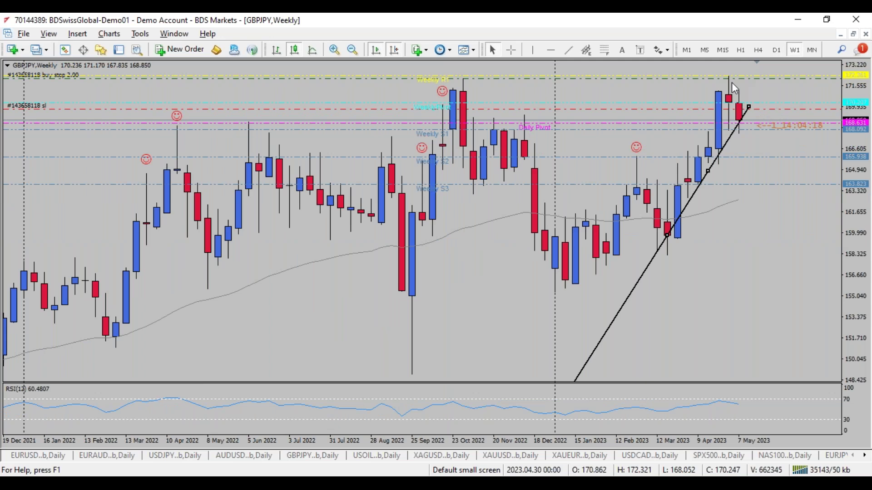
right_click(710, 77)
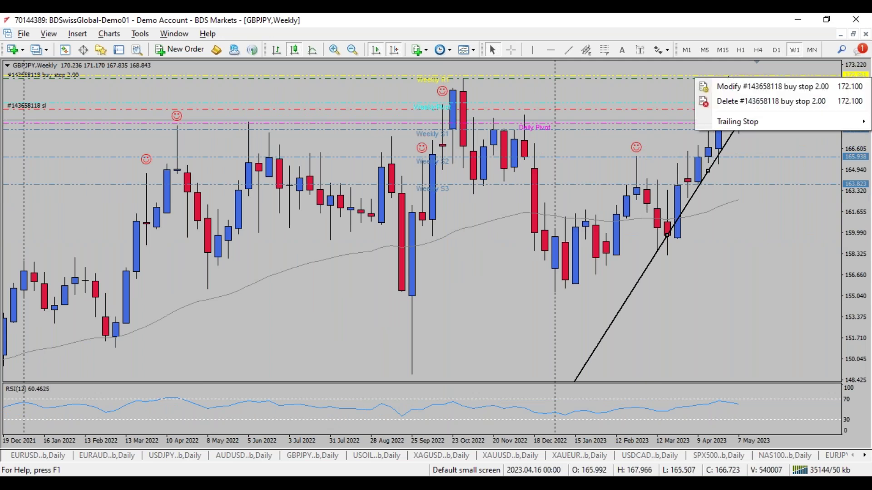
key(Escape)
key(Left)
key(Left)
key(Left)
key(Left)
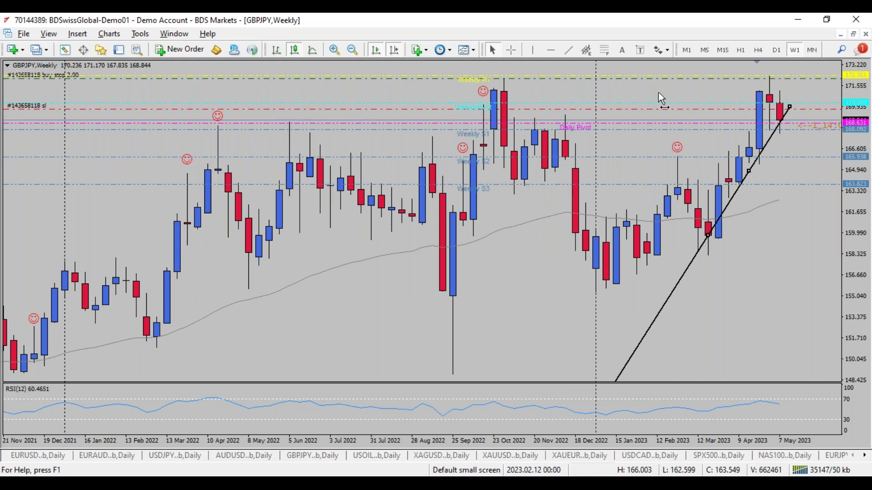
key(Right)
key(Right)
key(Right)
key(Right)
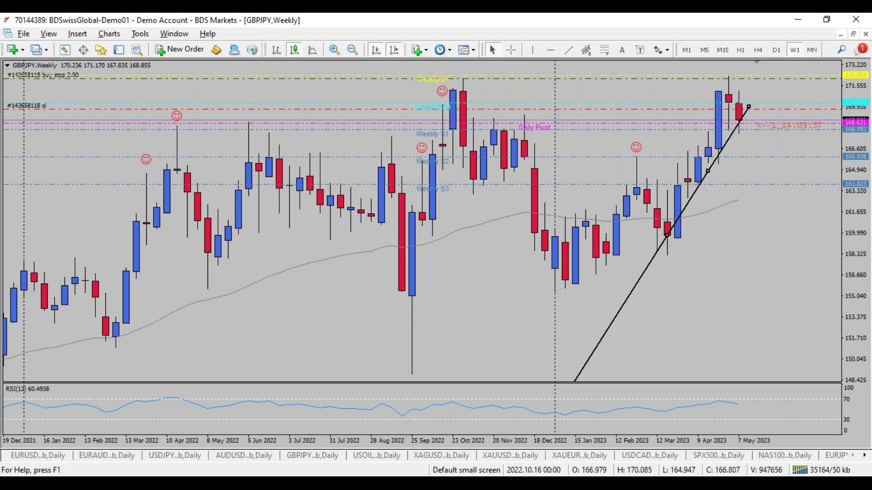
click(77, 33)
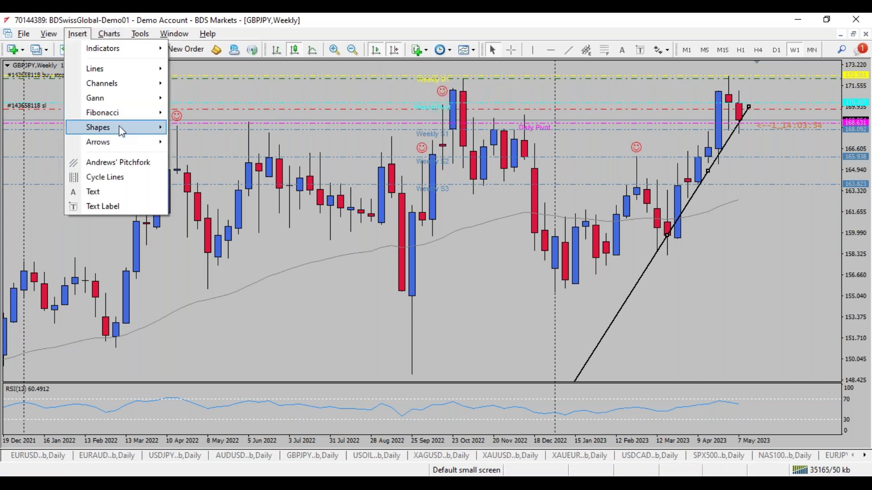
Step: Draw a cyan rectangle zone across the 171–172 weekly highs, zoom out, then switch to MN
mouse_move(121, 129)
click(199, 126)
drag(443, 71, 779, 90)
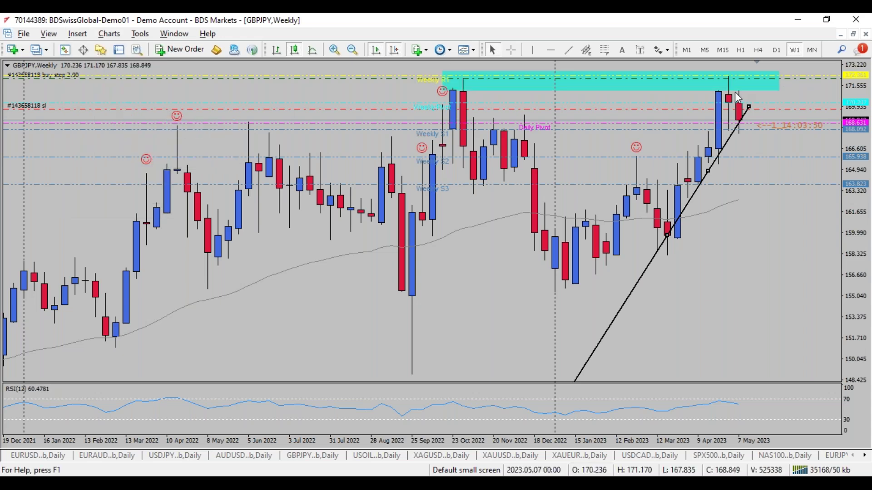
click(353, 49)
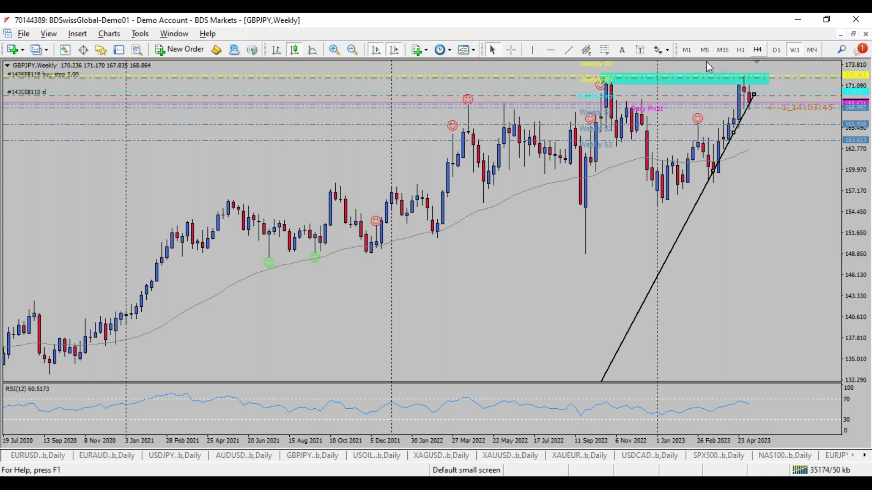
click(813, 51)
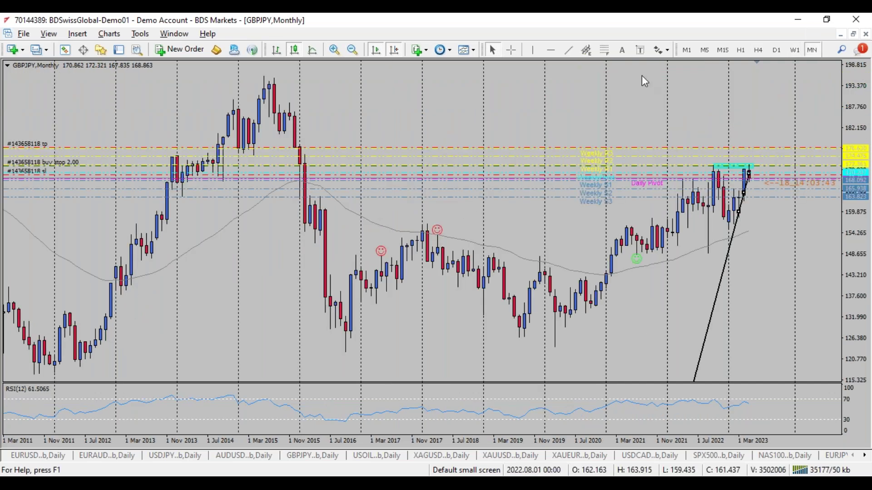
Step: Draw a rising trendline along the GBPJPY monthly highs after zooming in and compressing the price scale
click(335, 50)
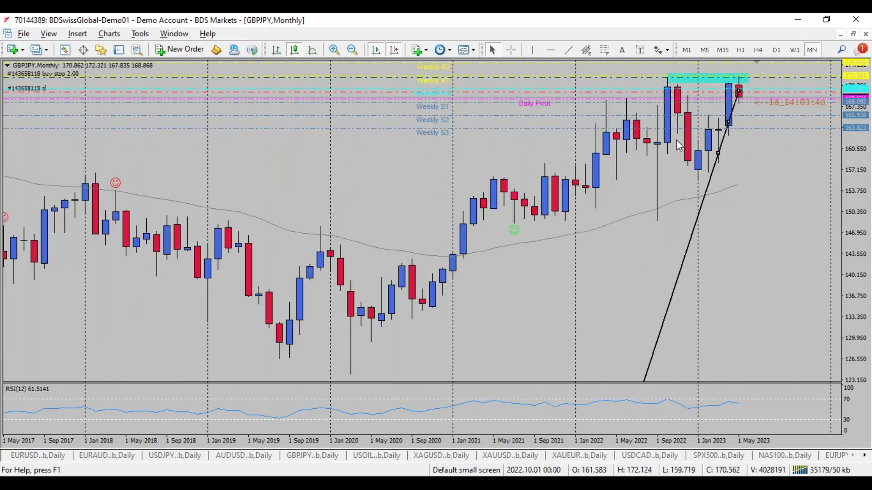
drag(843, 145, 844, 166)
click(569, 50)
drag(759, 73, 424, 221)
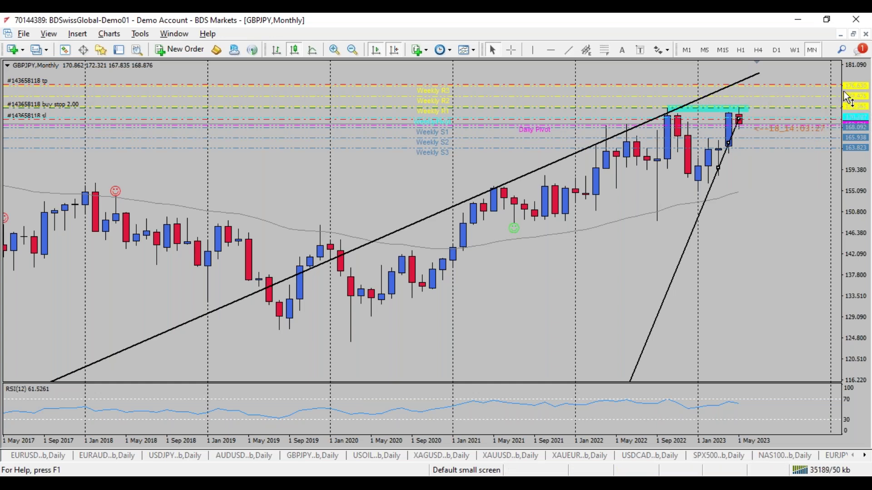
Step: Drag the buy-stop's take-profit up to about 177 and show the account history
click(510, 51)
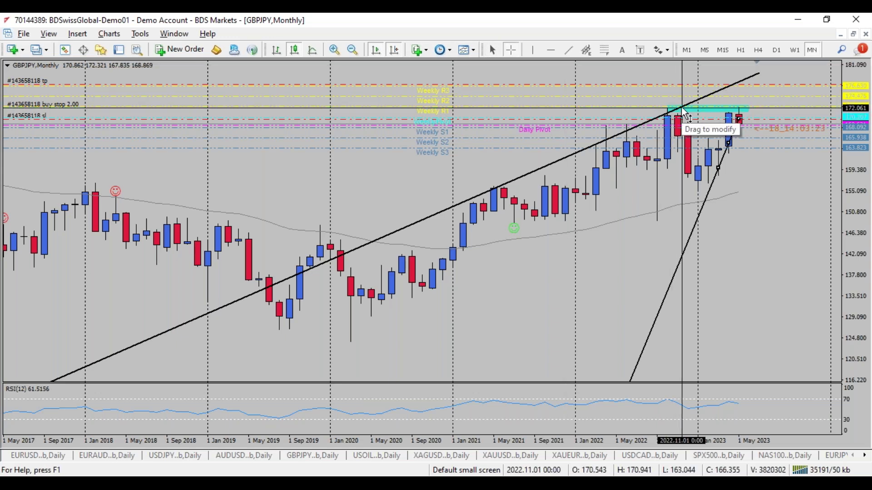
drag(682, 108, 682, 85)
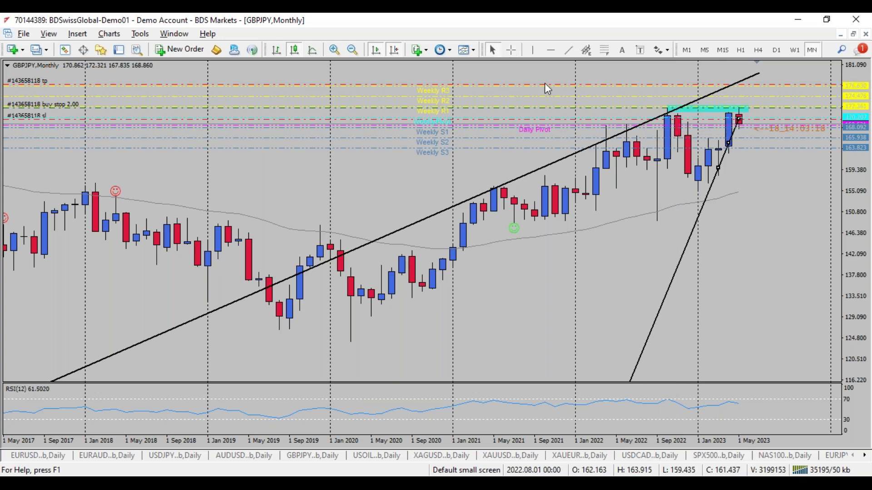
click(119, 50)
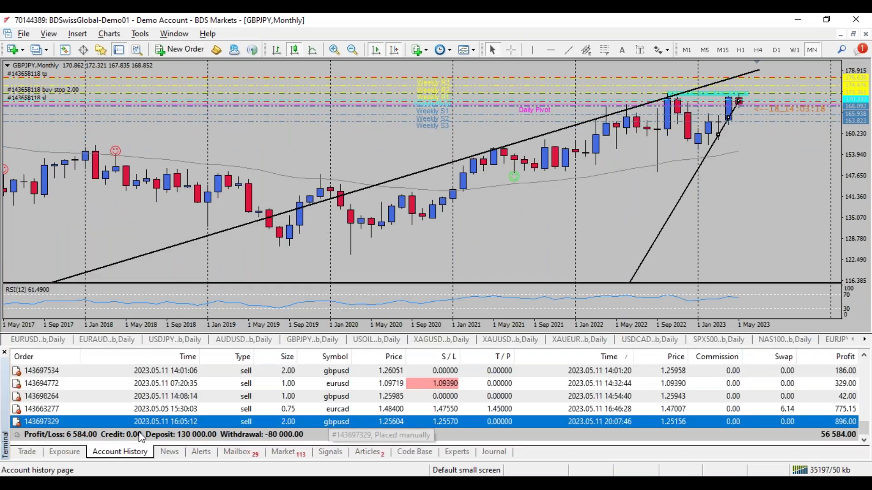
Step: Select the pending GBPJPY buy-stop under Trade, close the terminal, and return to D1
click(26, 458)
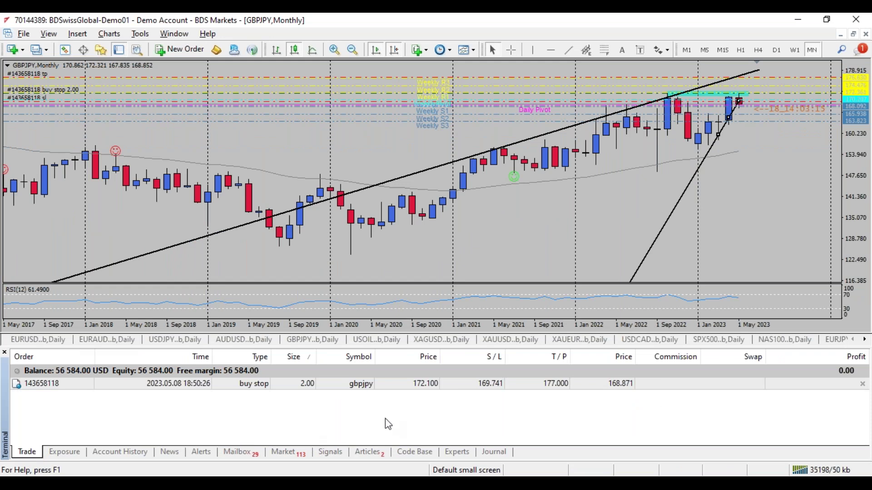
click(385, 382)
click(120, 50)
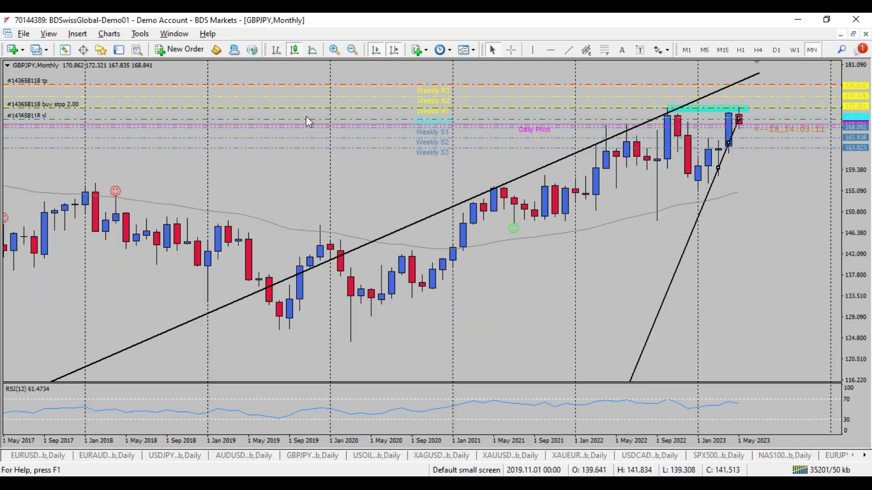
click(786, 50)
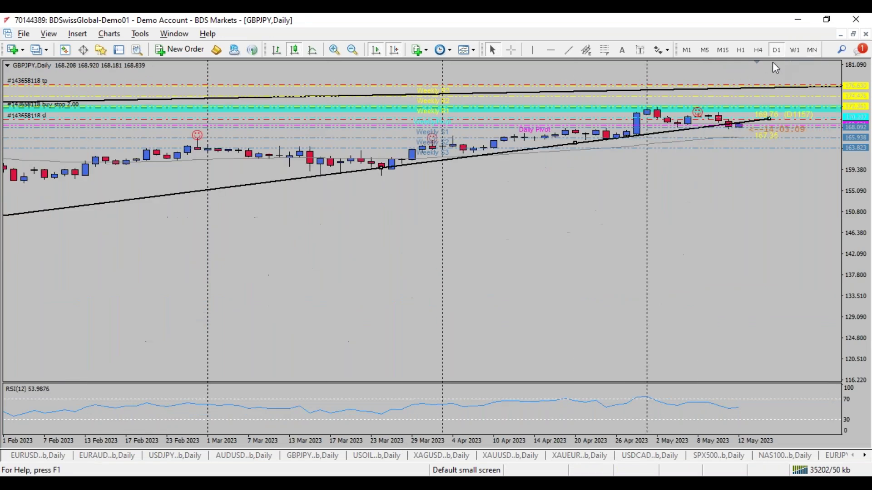
Step: On the hourly chart, draw a descending trendline from the recent highs to the latest candle
drag(856, 209, 858, 242)
click(740, 50)
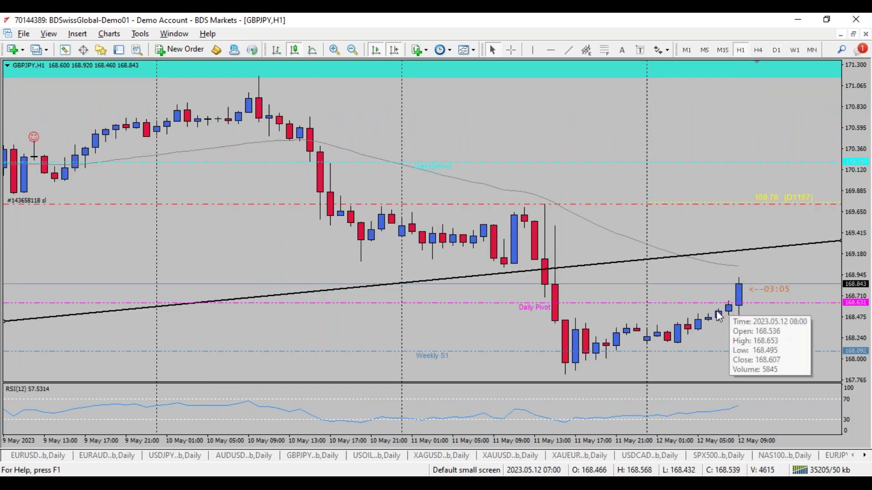
click(566, 51)
click(352, 50)
mouse_move(744, 275)
mouse_down()
mouse_move(418, 74)
mouse_move(434, 59)
mouse_move(464, 61)
mouse_up()
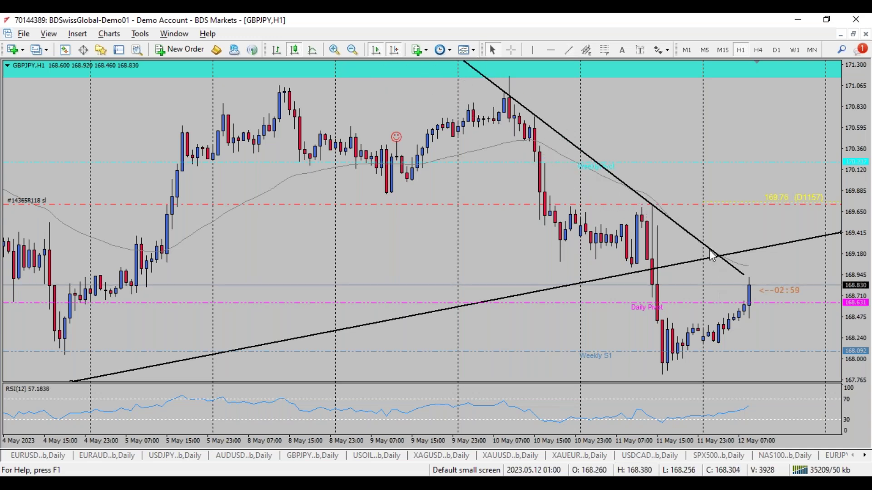
drag(743, 275, 761, 317)
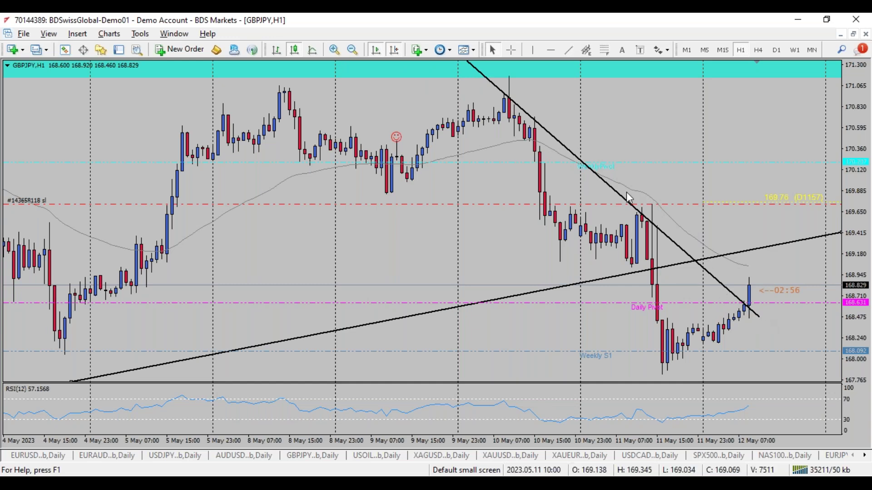
Step: Extend the descending trendline's lower end on H4, recheck hourly, then switch back to daily
click(758, 50)
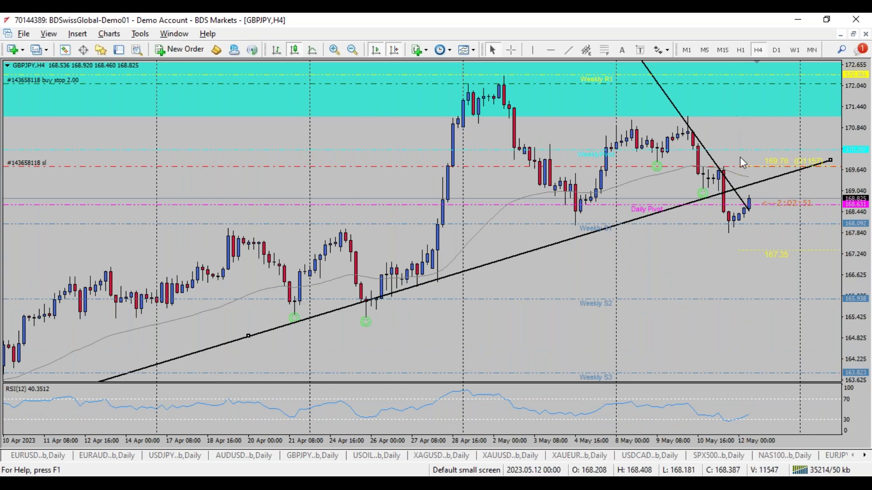
drag(748, 210, 762, 222)
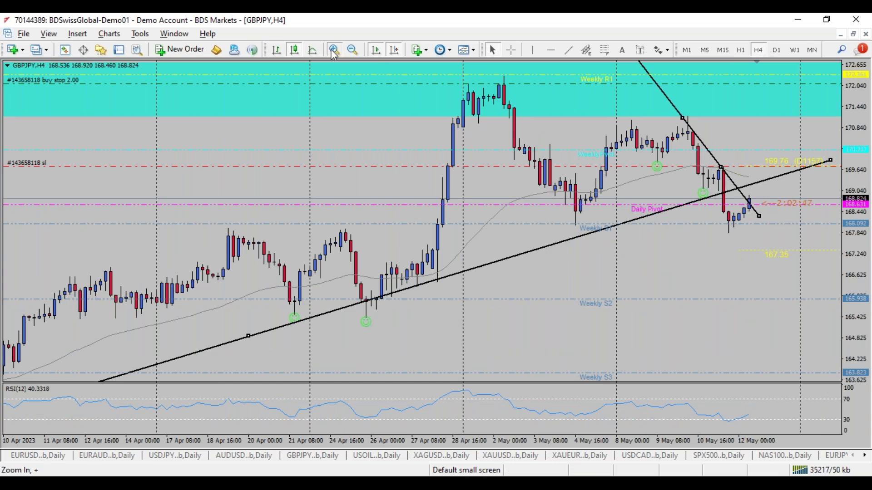
key(plus)
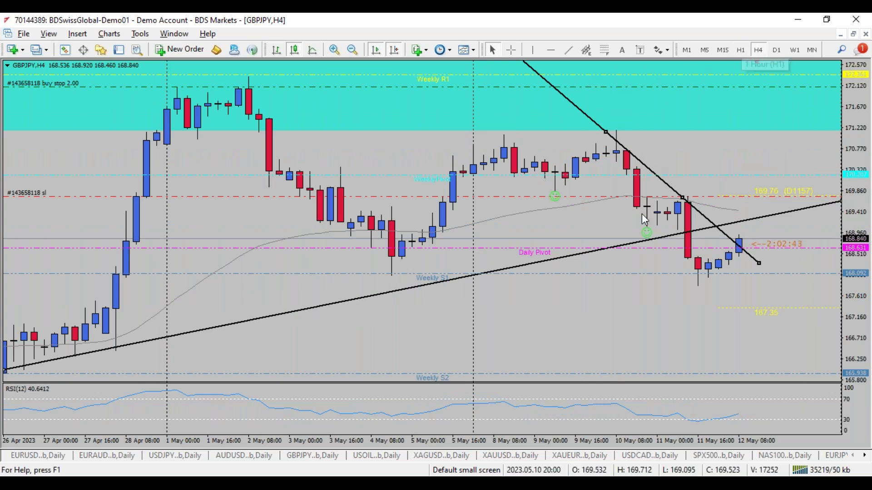
click(740, 50)
double_click(518, 209)
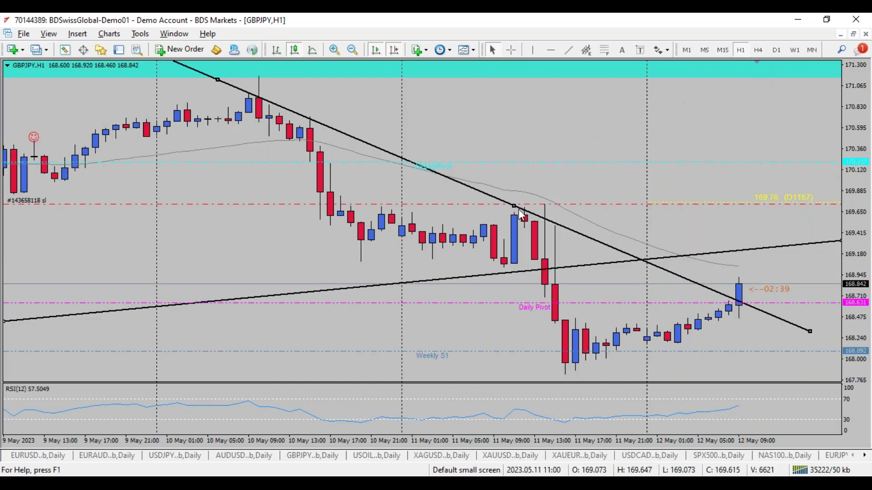
click(351, 50)
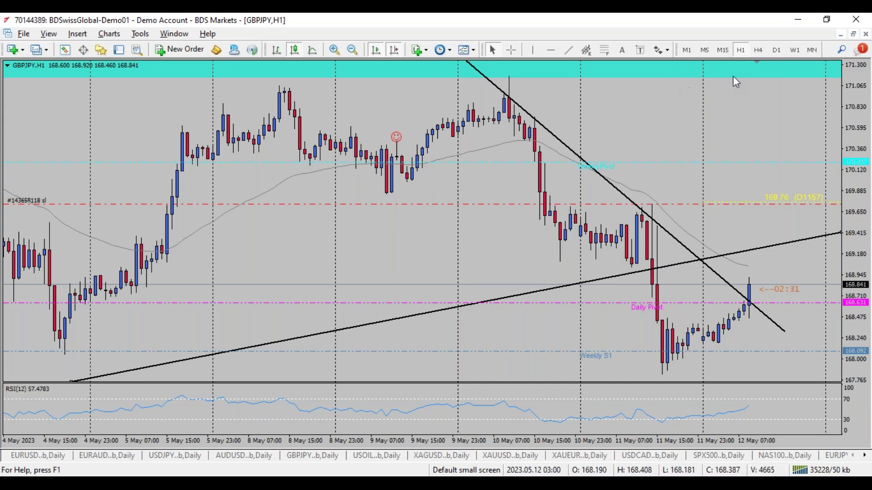
click(776, 51)
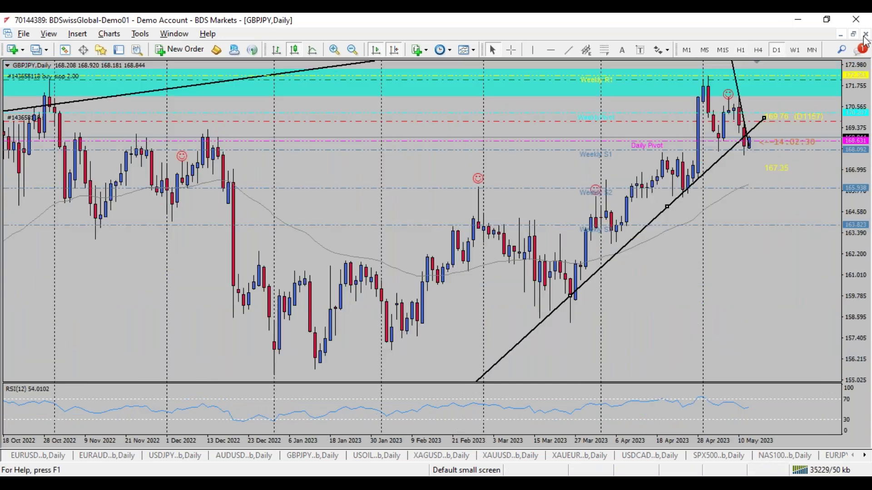
Step: Zoom into the recent GBPJPY daily candles, restore the window, and close the GBPJPY,Daily chart
click(335, 50)
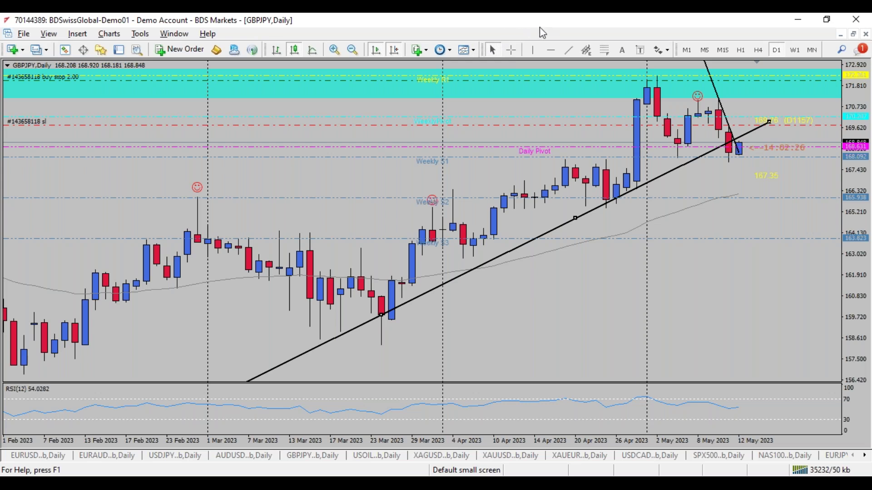
click(853, 33)
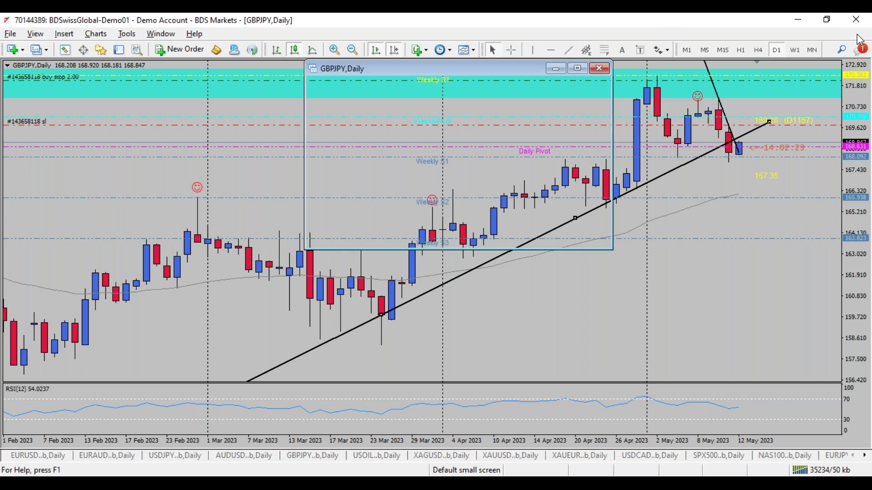
click(600, 68)
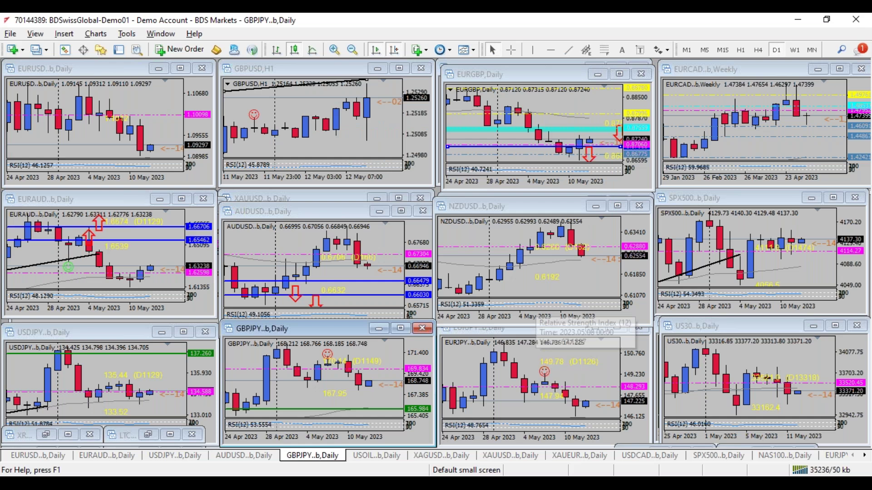
Step: Maximize the USOIL daily chart and draw a falling trendline along the April–May highs
click(487, 62)
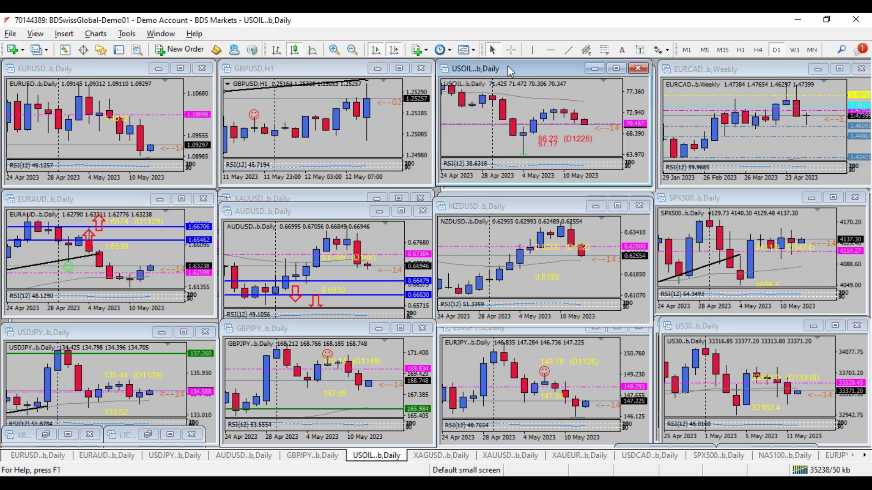
double_click(507, 67)
click(568, 50)
mouse_move(770, 264)
mouse_down()
mouse_move(568, 115)
mouse_move(545, 84)
mouse_up()
Step: Show Account History, select the USOIL trade, and lower the trendline's right end slightly
click(119, 50)
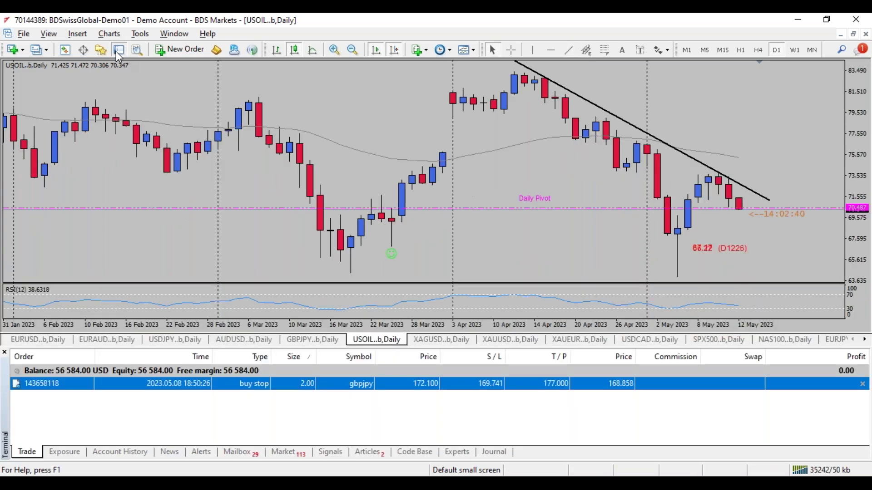
click(115, 454)
click(357, 410)
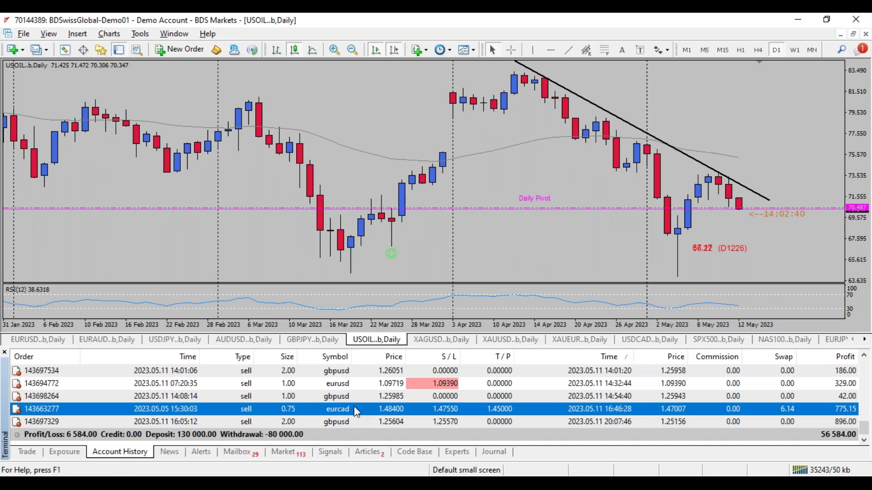
key(Up)
key(Up)
key(Up)
key(Up)
key(Up)
key(Up)
key(Up)
key(Up)
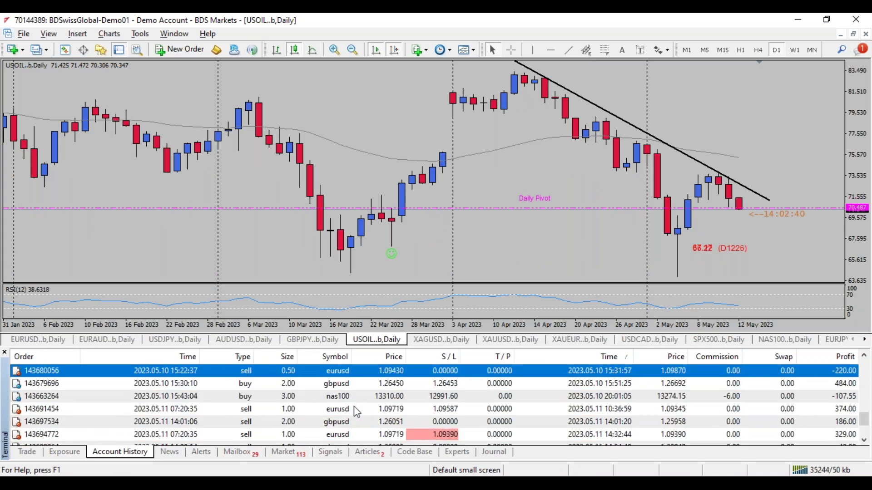
key(Up)
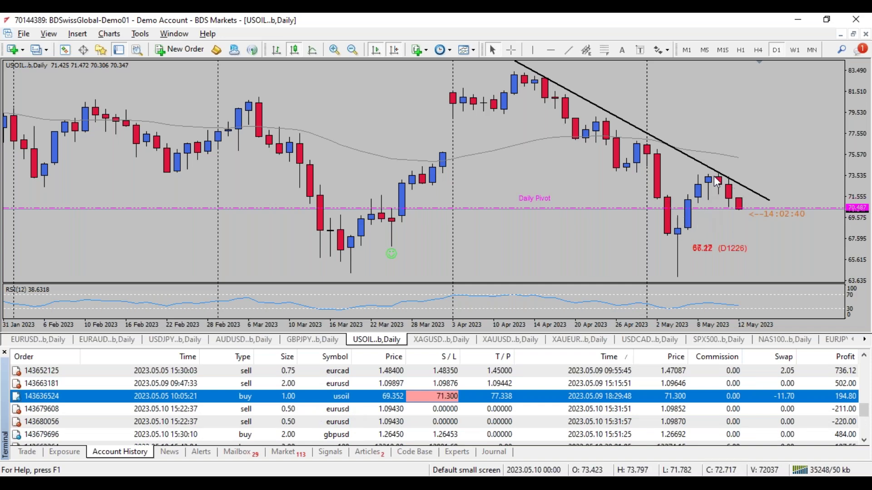
drag(769, 200, 769, 207)
click(119, 49)
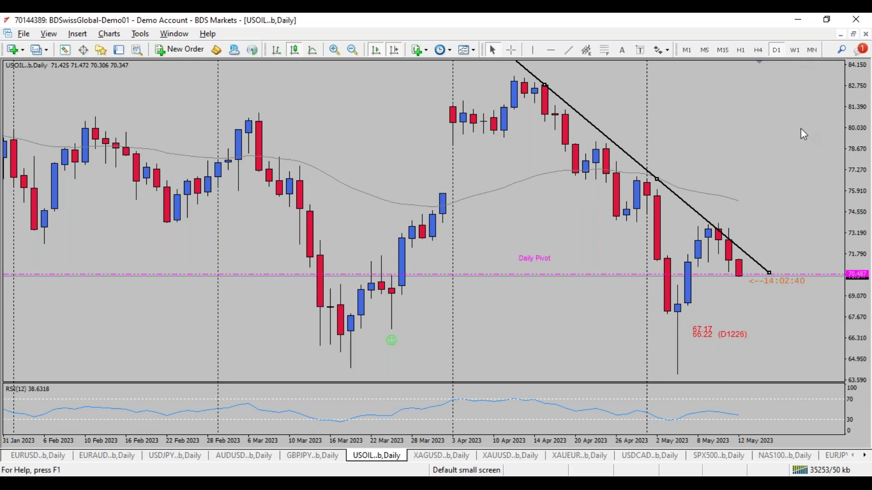
Step: Draw a rectangle zone over the USOIL March–May lows, then restore the chart into the tiled layout
mouse_move(670, 311)
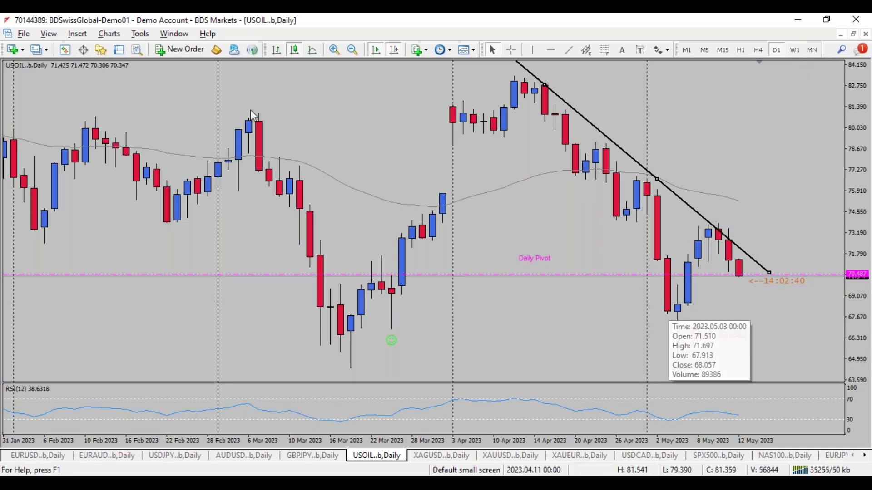
click(77, 34)
mouse_move(106, 132)
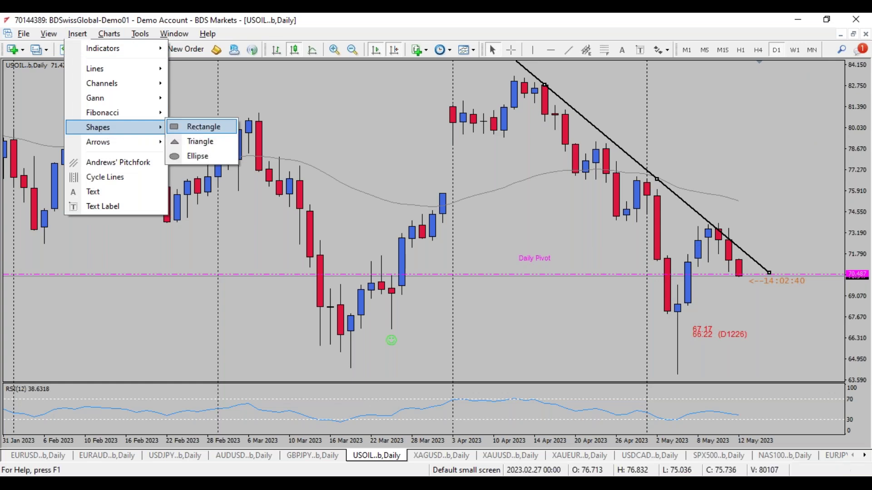
click(204, 125)
drag(320, 330, 799, 373)
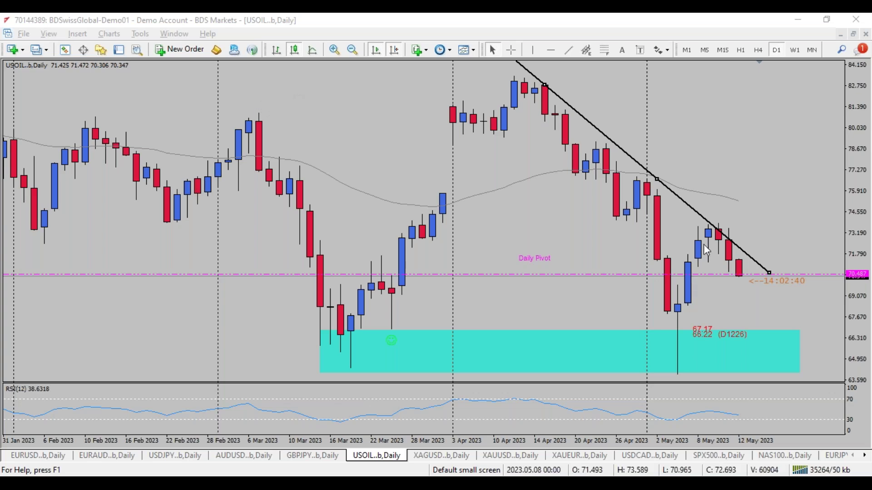
click(854, 35)
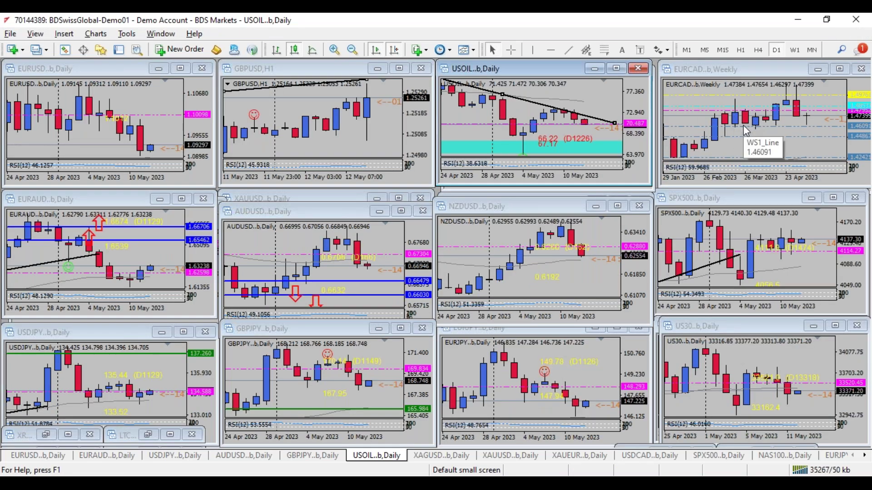
Step: Open a new EURCAD chart window from Market Watch and hide the symbol list
double_click(764, 67)
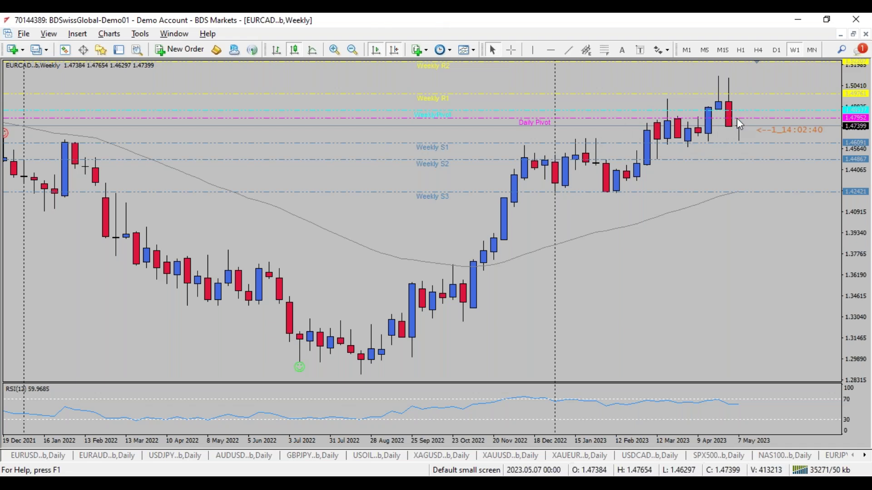
click(854, 35)
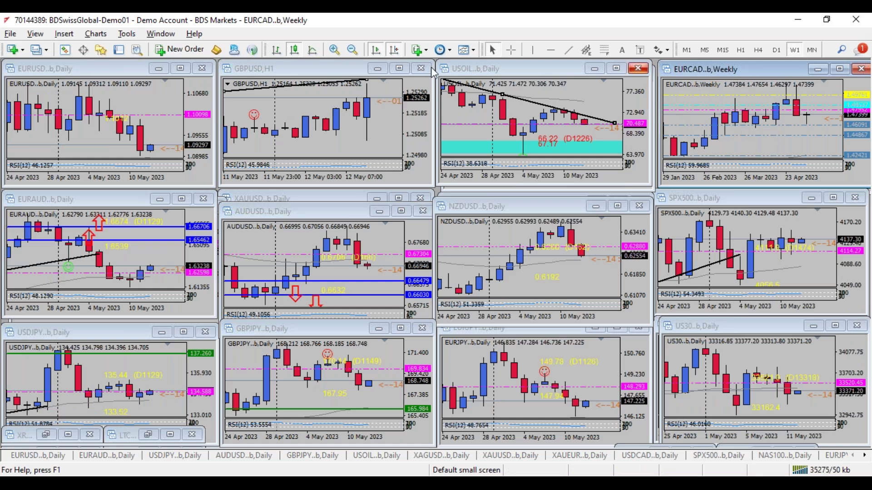
click(64, 50)
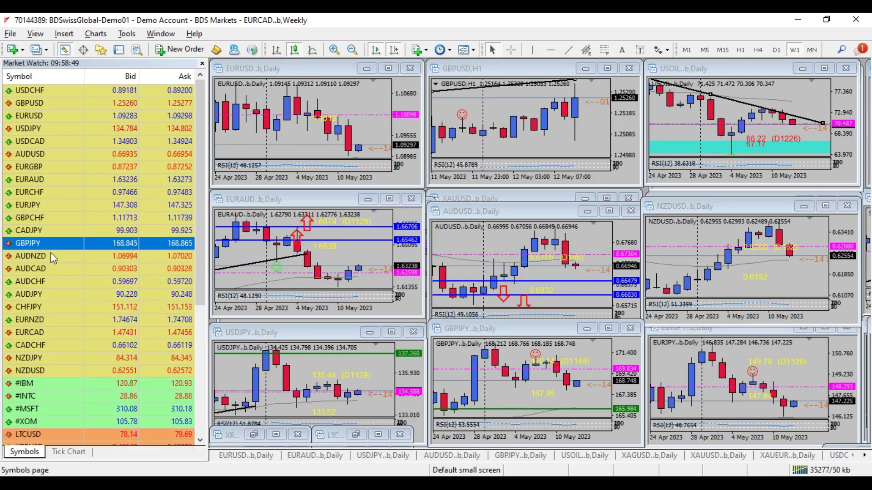
right_click(48, 331)
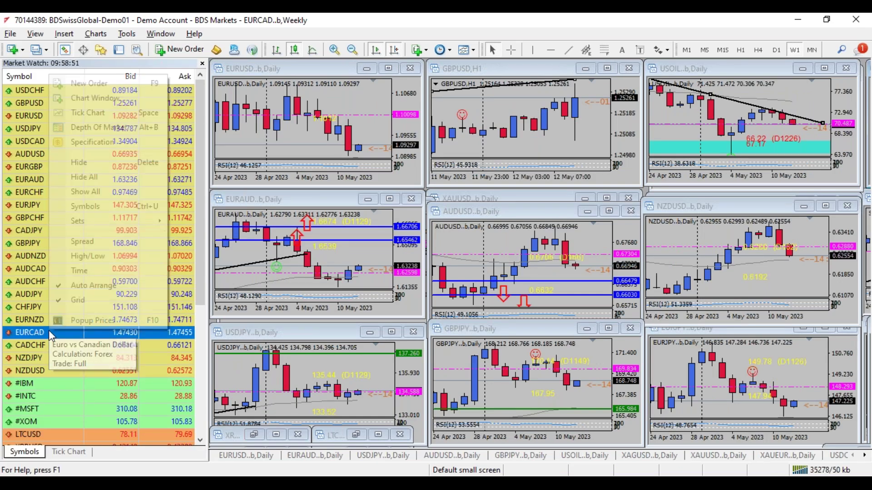
click(77, 98)
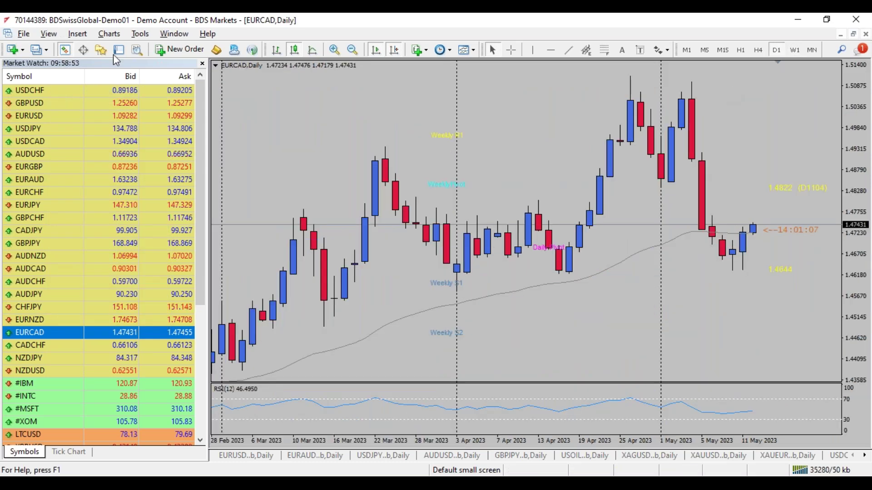
click(65, 50)
Step: Keep EURCAD on daily candles and add a horizontal level at 1.48498
click(759, 51)
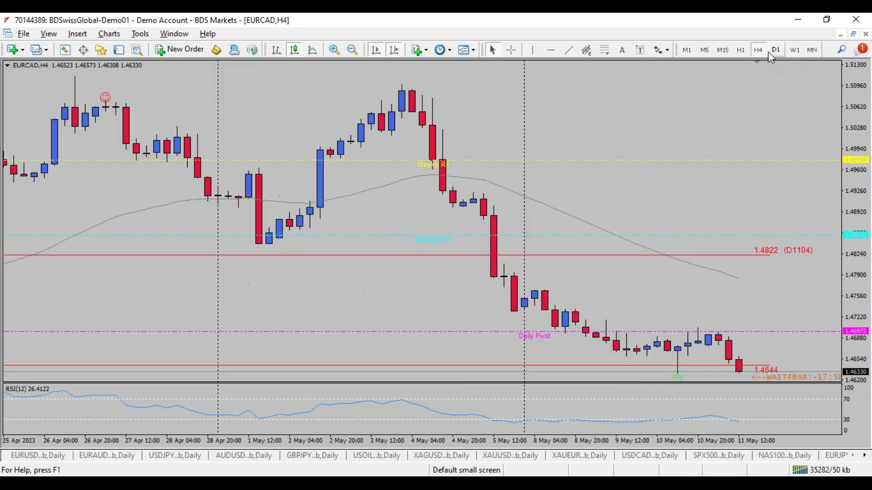
click(776, 50)
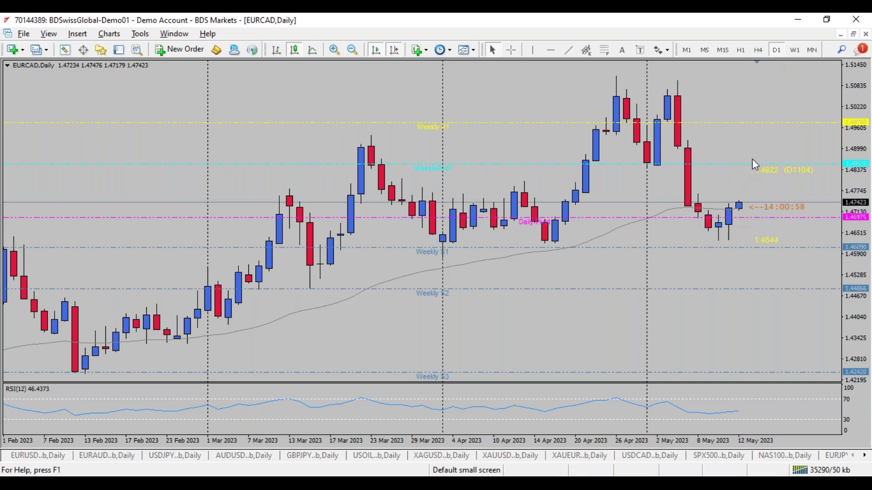
click(551, 50)
click(663, 162)
drag(663, 163, 664, 165)
Step: Place a down arrow marker just above the 1.48498 level
click(661, 50)
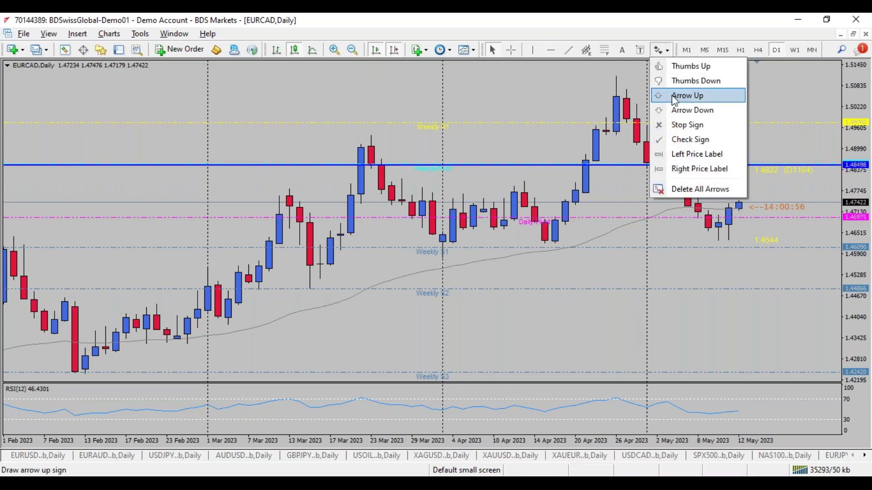
click(693, 110)
click(748, 156)
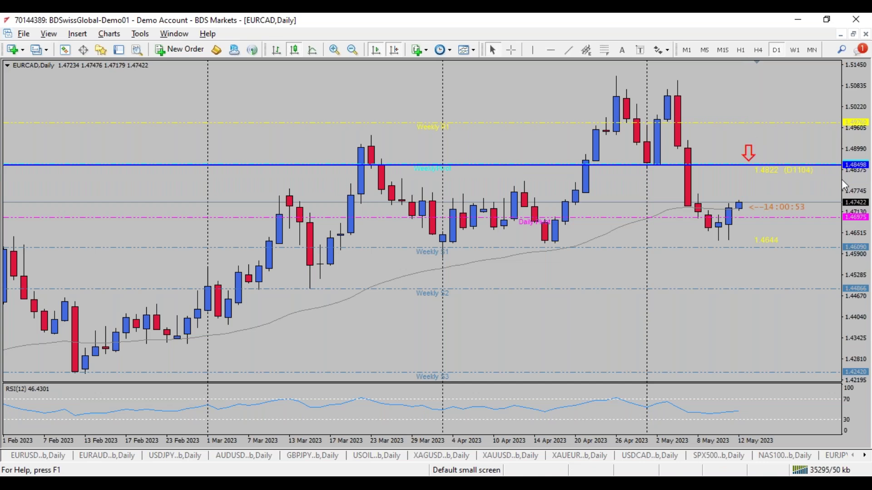
Step: Check EURCAD on weekly and monthly, return to daily, and restore the window
click(794, 50)
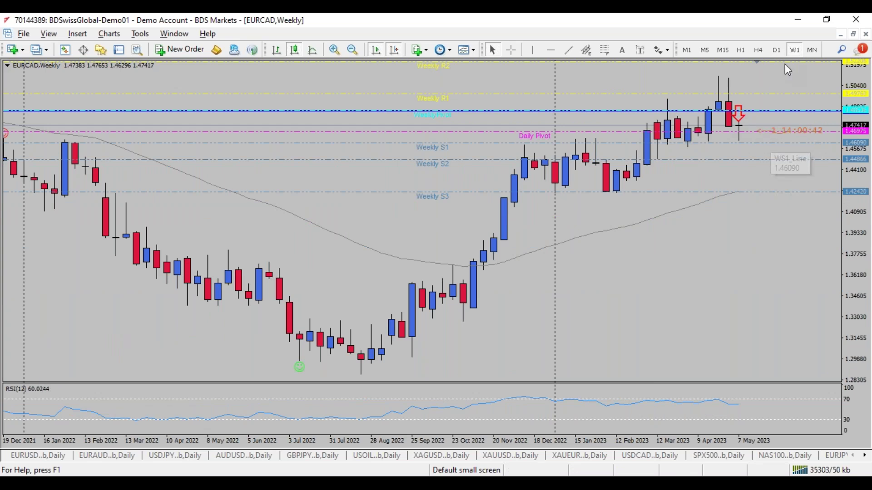
click(806, 52)
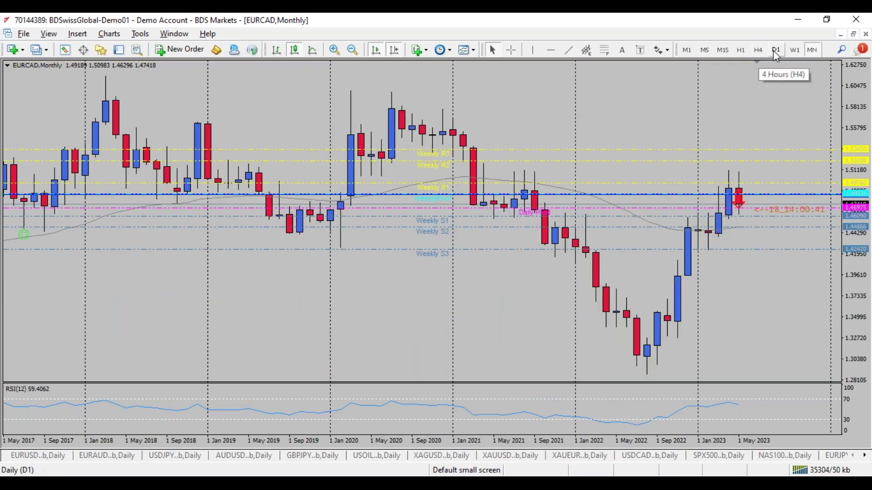
click(790, 53)
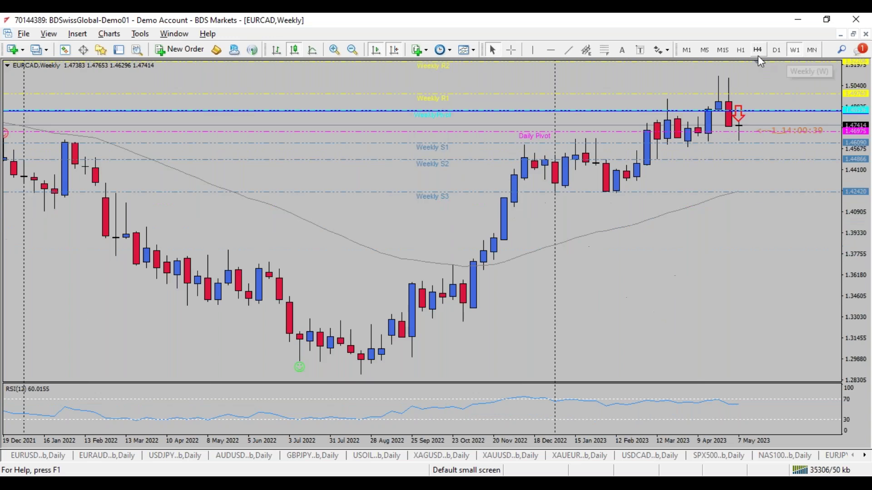
click(777, 51)
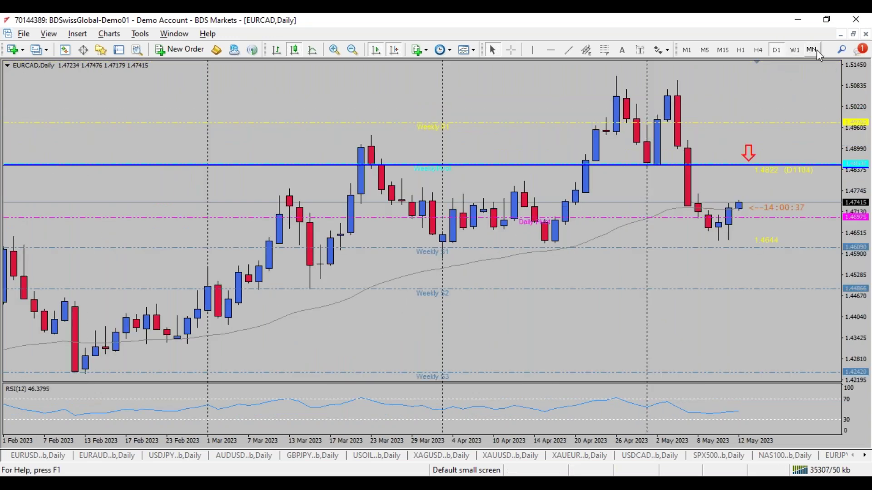
click(853, 34)
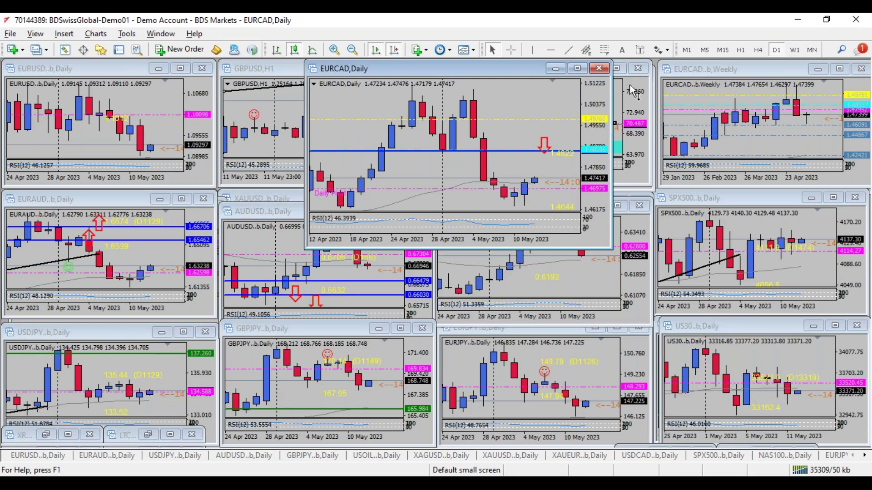
Step: Close the EURCAD daily chart, nudge the AUDUSD window up, and maximize the SPX500 daily chart
click(600, 68)
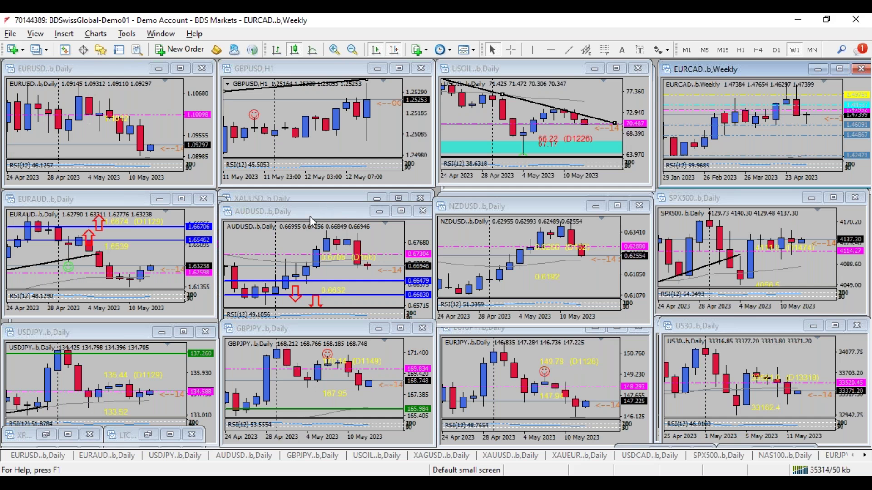
drag(310, 216, 313, 202)
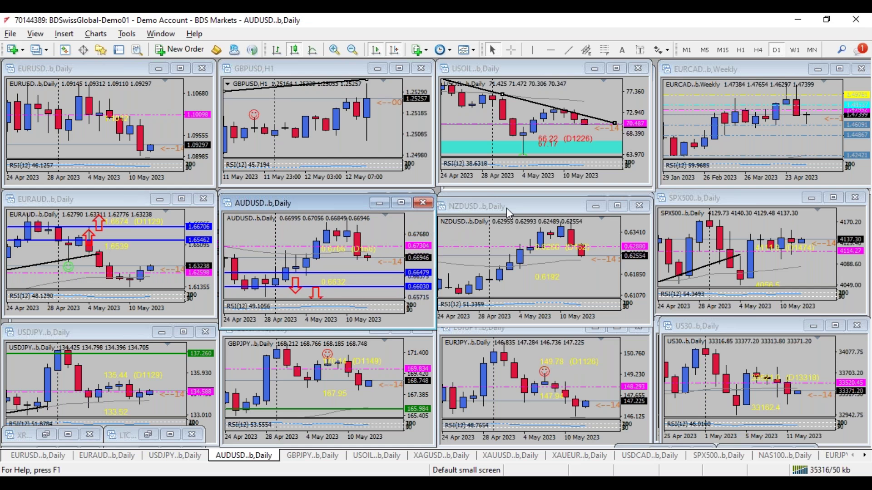
double_click(715, 197)
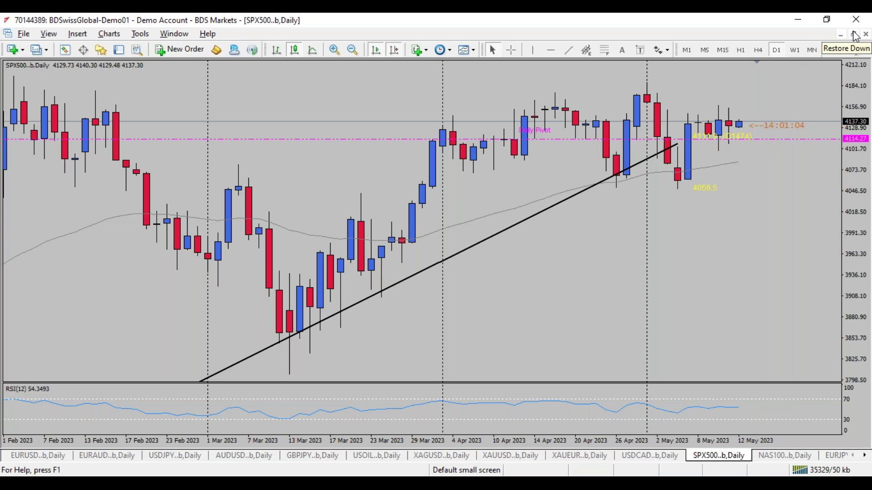
Step: Open a new SPX500 chart window from Market Watch on the weekly timeframe
click(65, 50)
scroll(96, 205, down, 4)
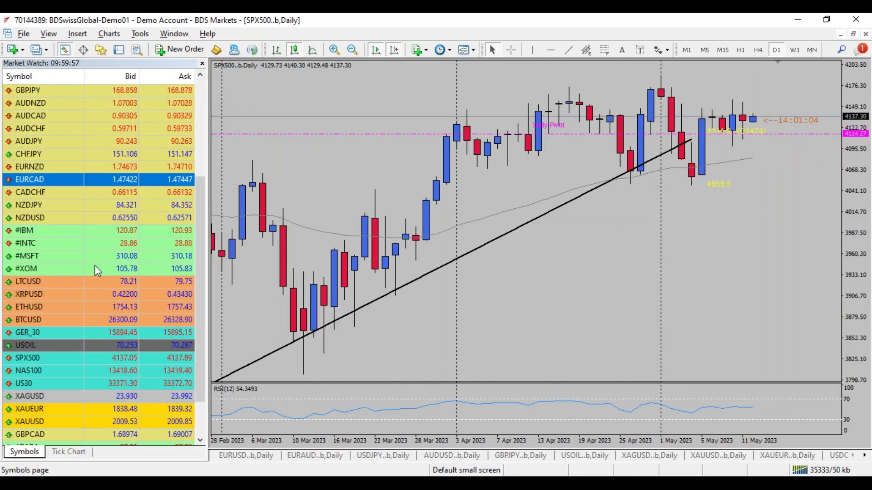
right_click(37, 357)
click(116, 124)
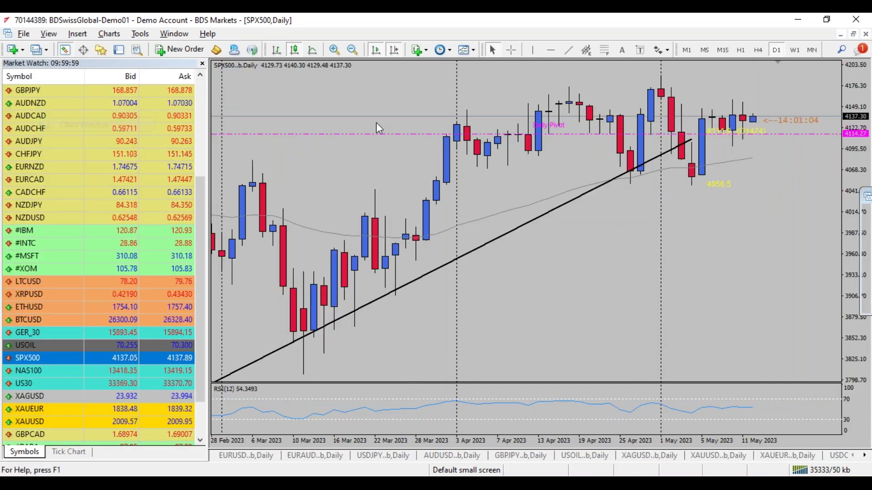
click(795, 50)
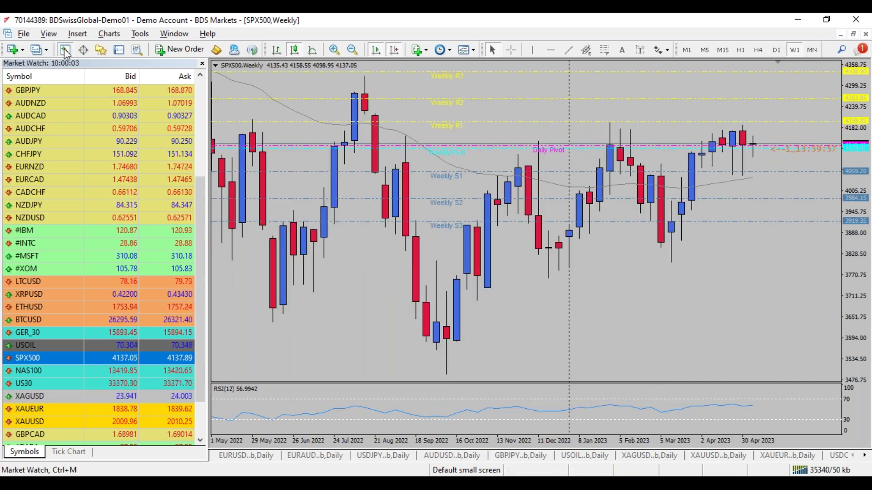
Step: Open a new NAS100 chart window and hide the symbol list
right_click(35, 370)
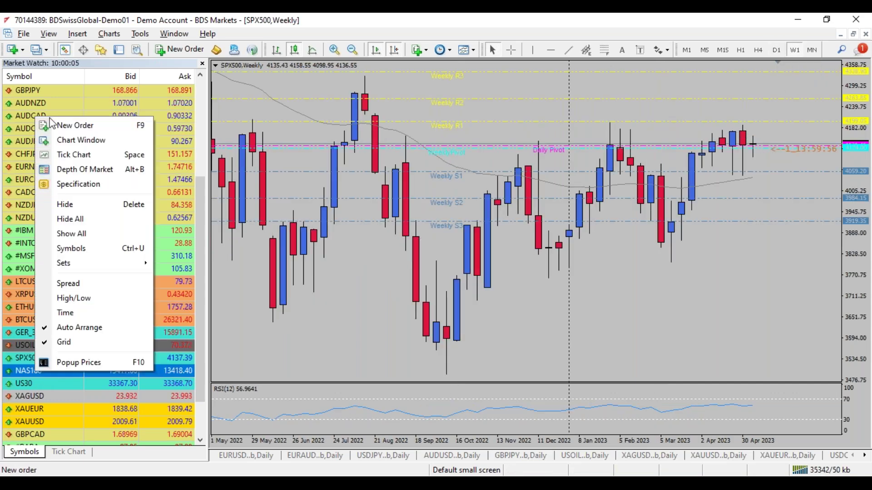
click(63, 140)
click(66, 50)
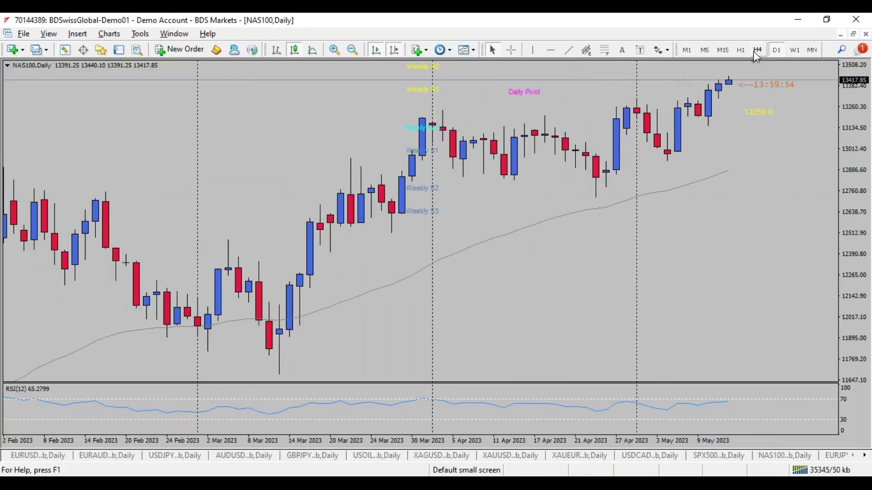
Step: Switch NAS100 to H1 and draw a rising trendline up to the recent high
click(740, 51)
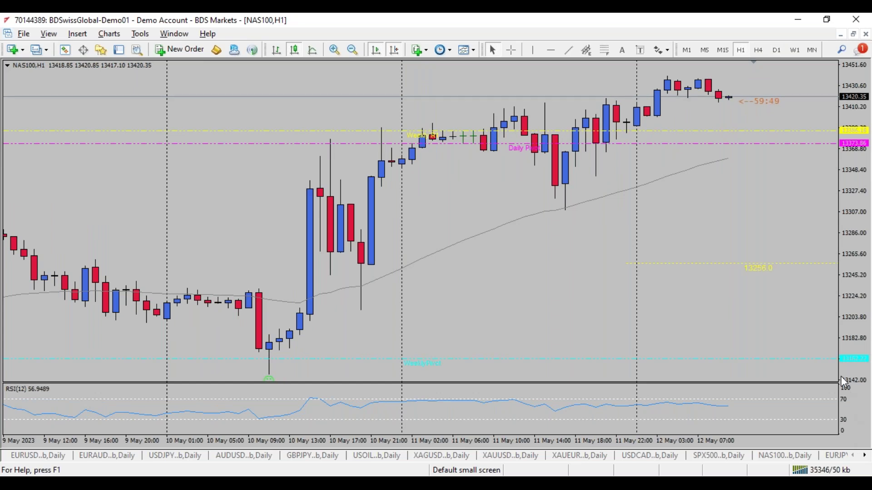
click(569, 50)
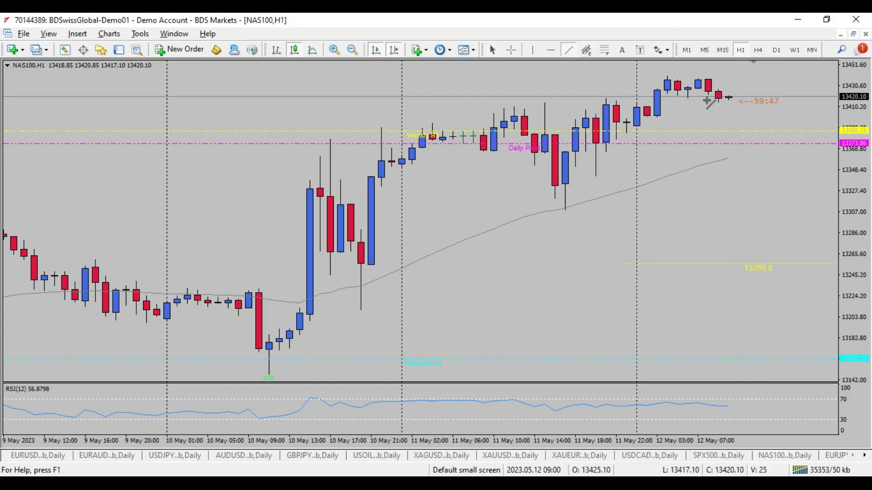
drag(707, 76, 564, 195)
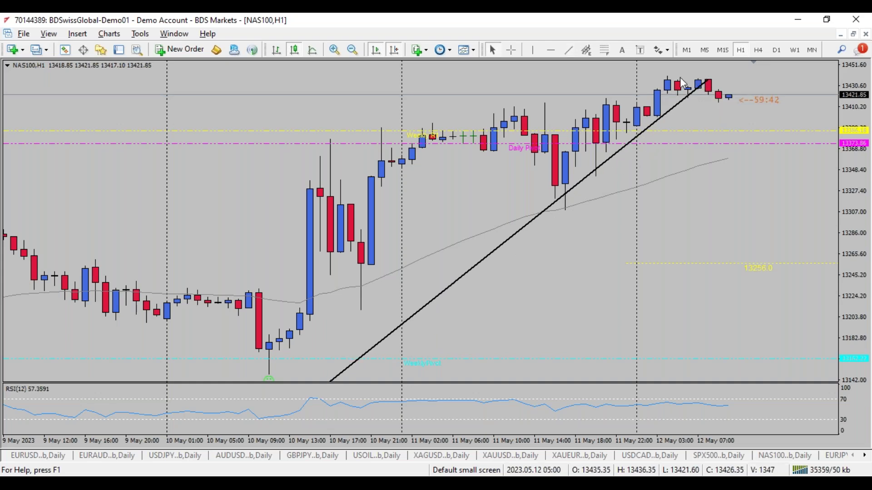
Step: Add two horizontal levels, the first at 13386.14 and a second just above it
click(551, 50)
click(562, 121)
drag(562, 120, 563, 131)
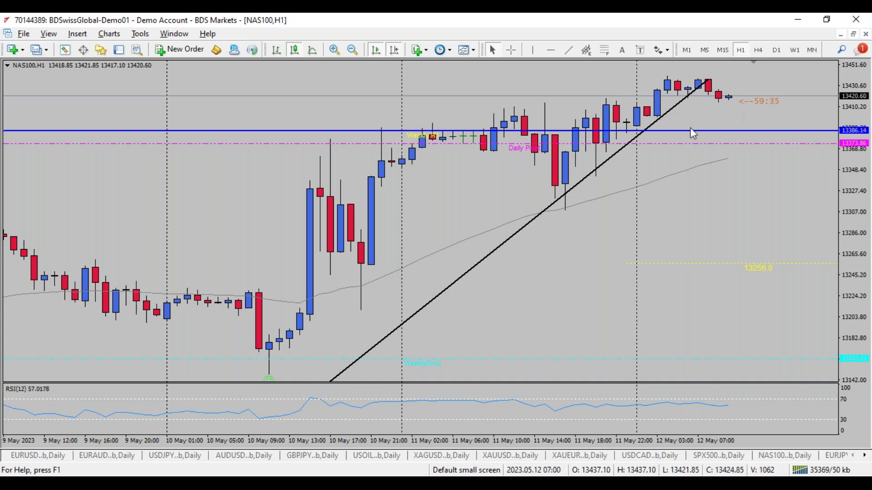
drag(687, 130, 688, 108)
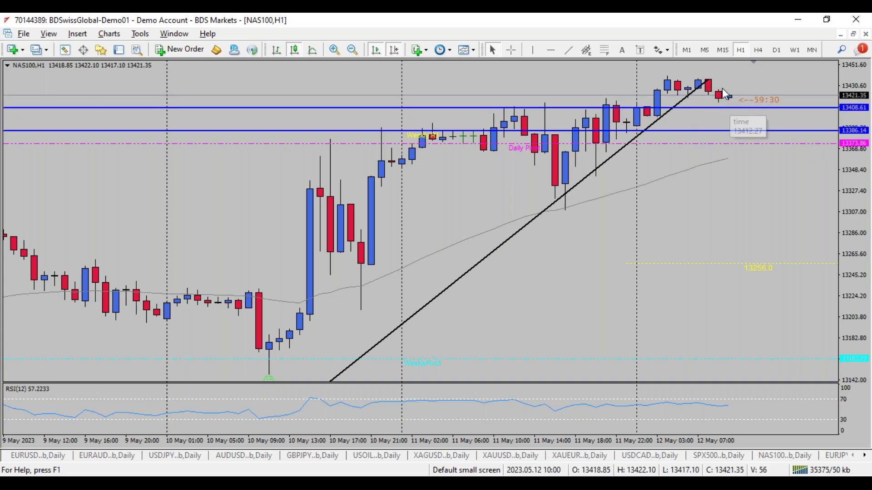
Step: Check NAS100 on H4 and weekly, then switch to the web browser
click(759, 49)
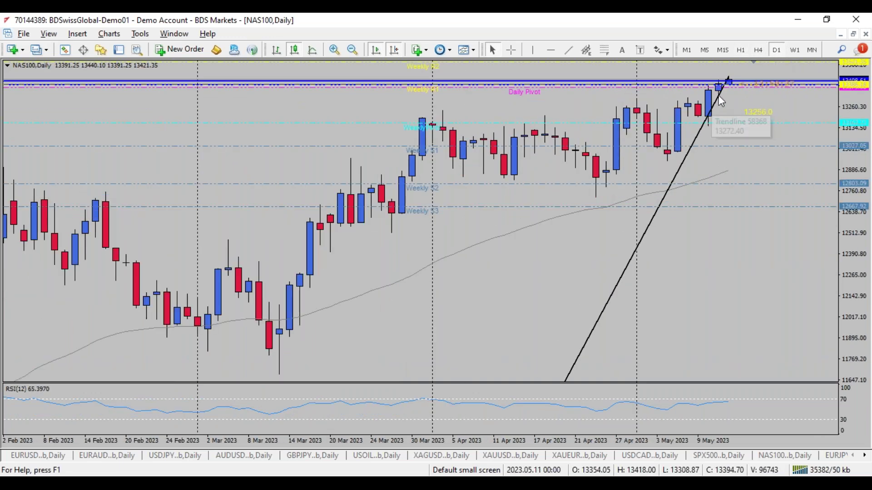
click(794, 50)
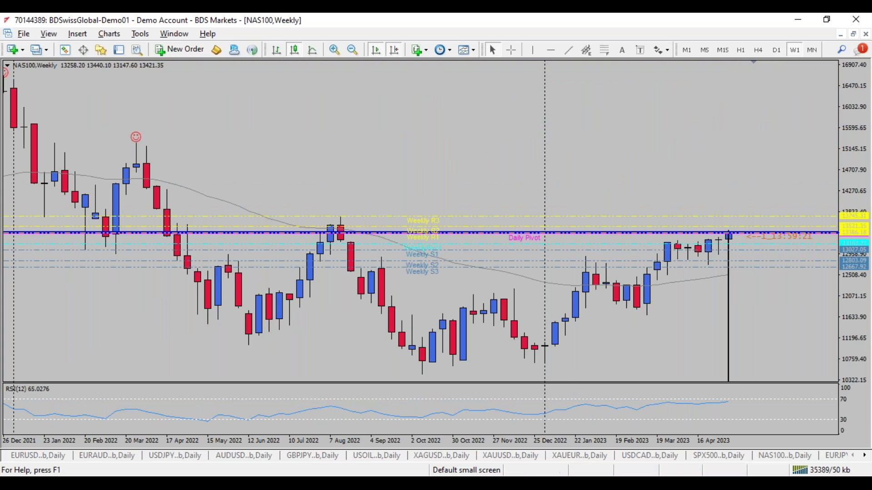
click(523, 475)
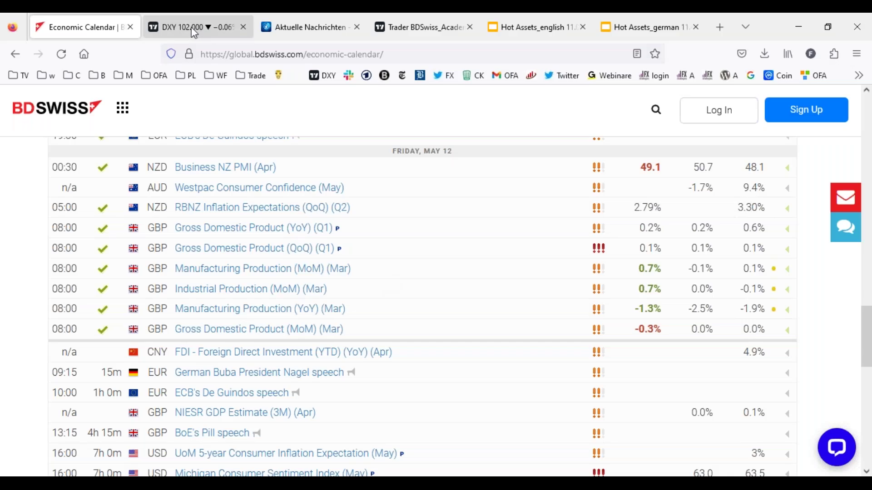
Step: Bring up the weekly VIX chart from the watchlist with the 2022–2023 highs in view
click(227, 28)
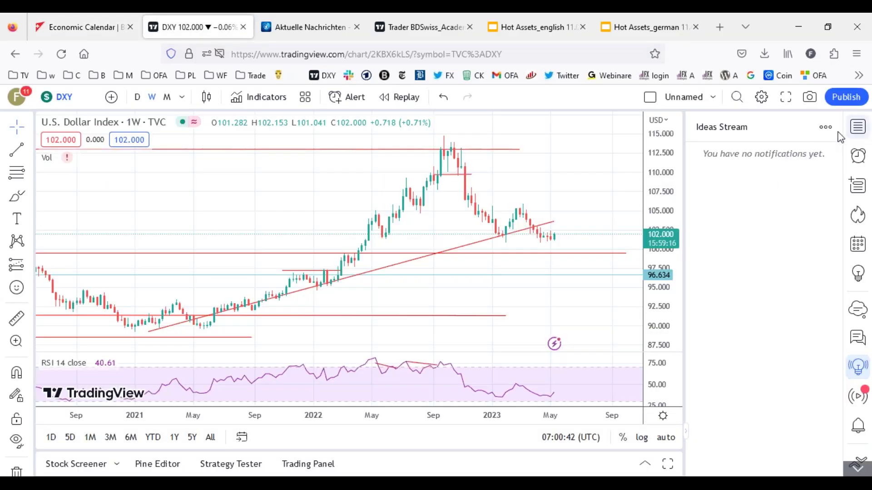
click(857, 128)
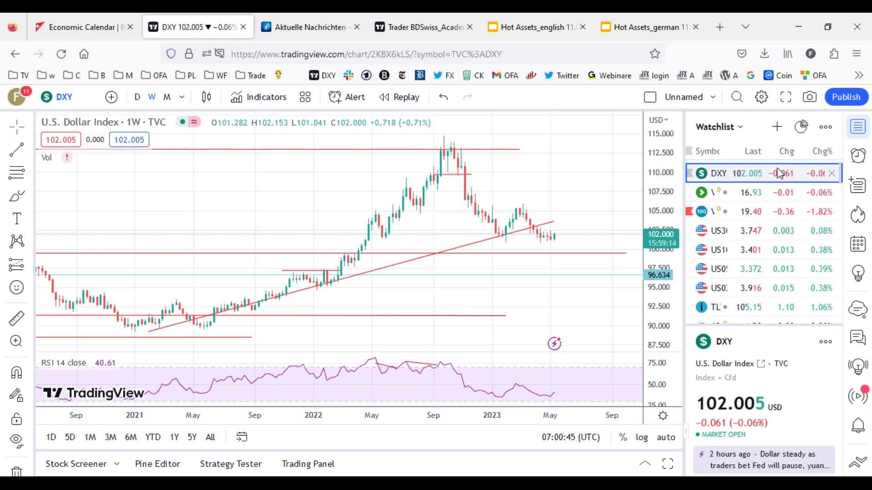
click(717, 194)
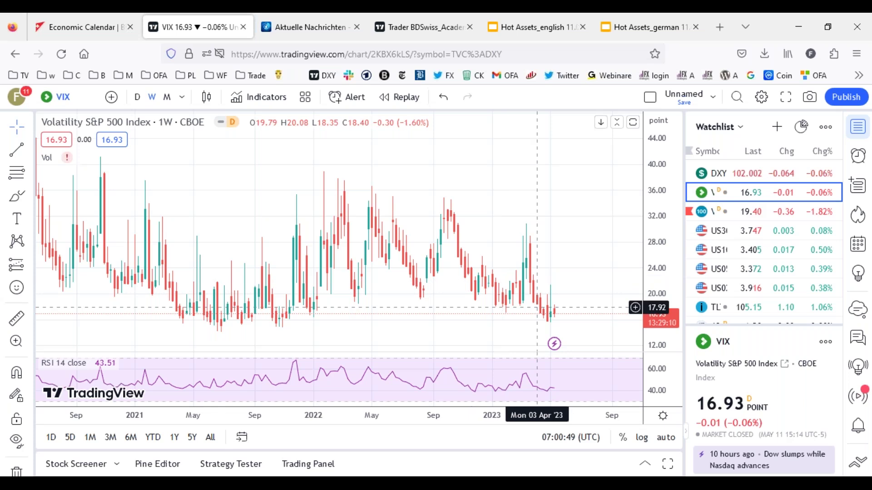
scroll(501, 304, down, 3)
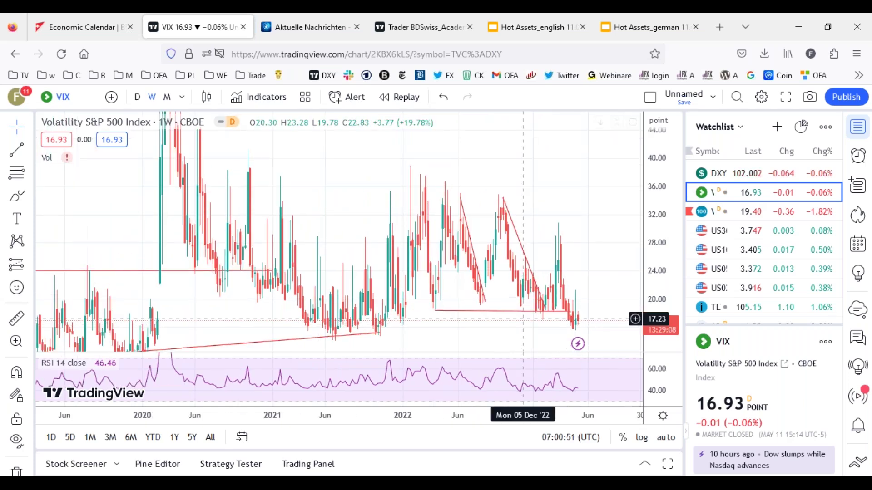
drag(405, 321, 425, 271)
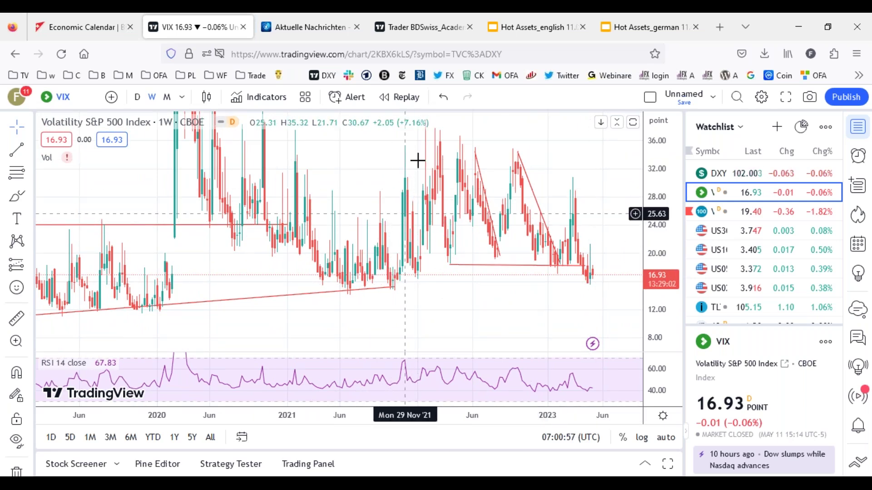
drag(363, 202, 334, 225)
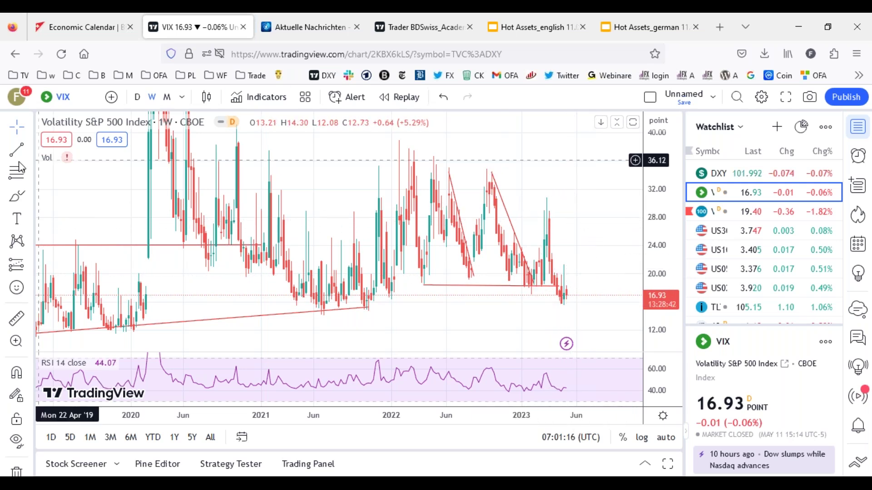
Step: Draw a descending trend line anchored at the Jan '22 high, then return to MetaTrader
key(alt+t)
click(596, 225)
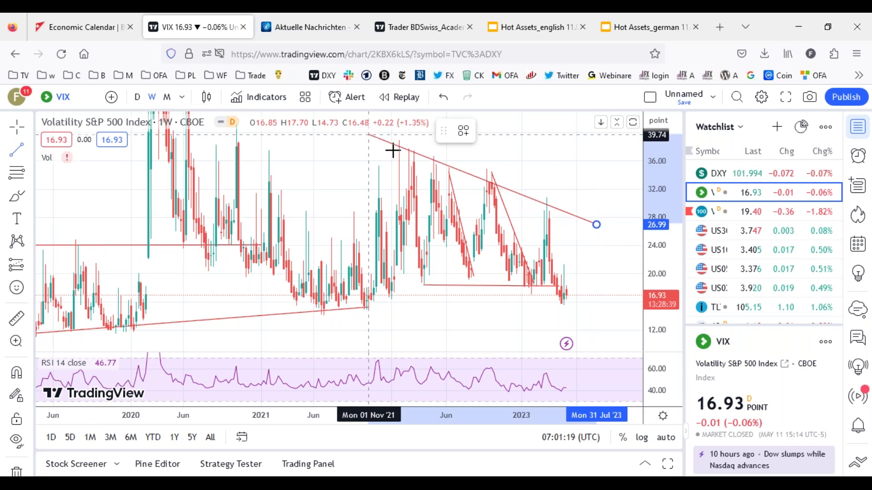
click(398, 144)
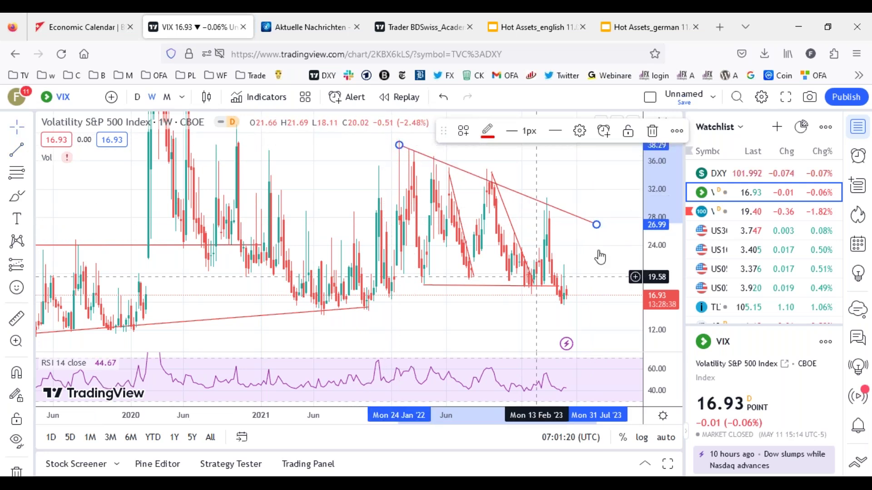
key(alt+Tab)
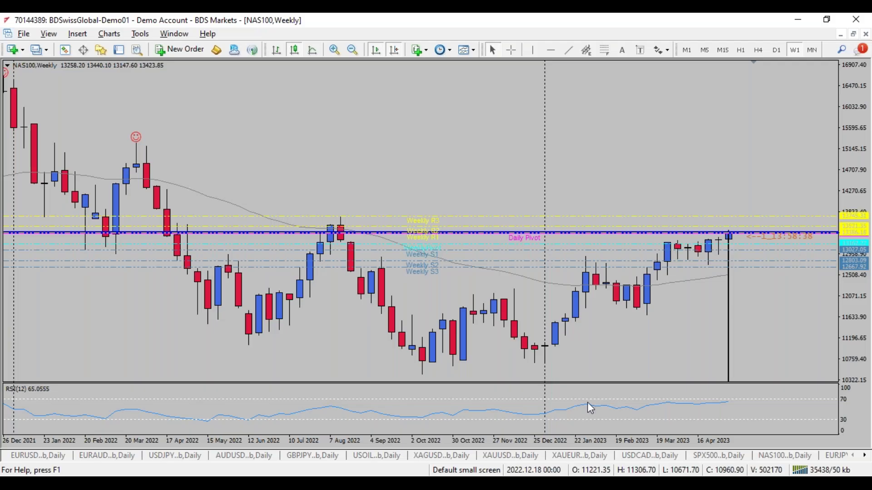
Step: Set NAS100 to daily, restore it, and close the NAS100 Daily and SPX500 Weekly windows
click(777, 51)
click(853, 34)
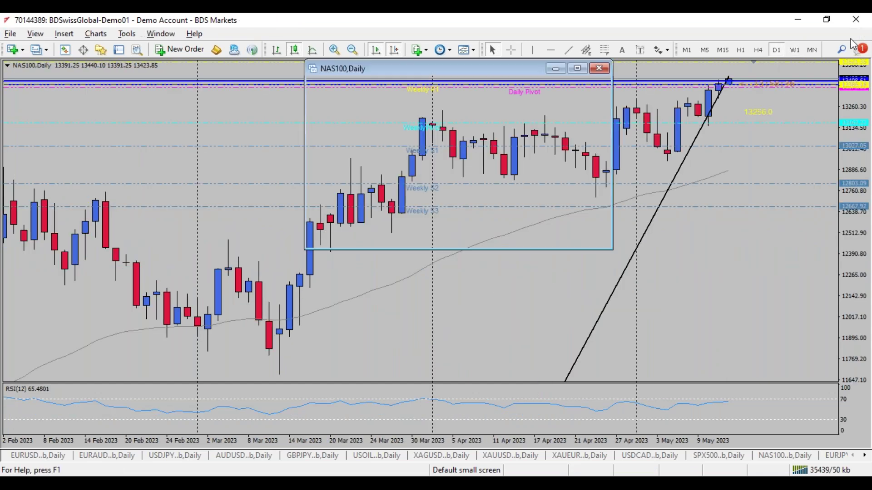
click(601, 69)
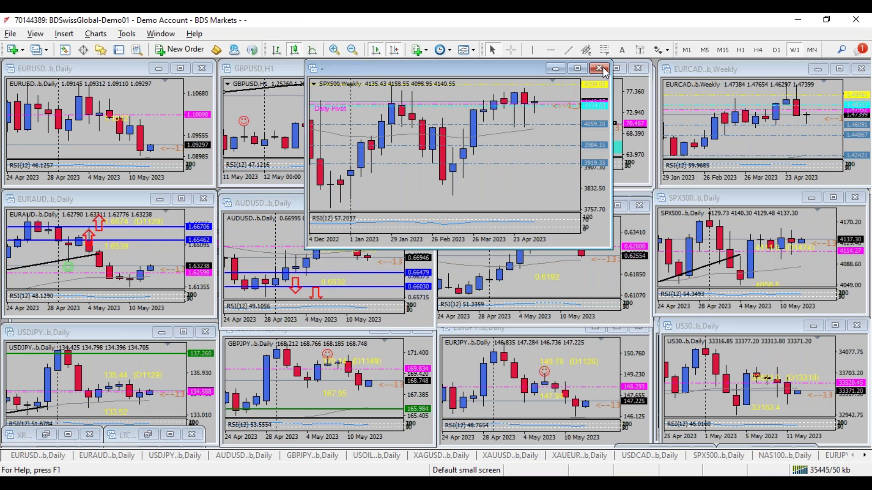
click(599, 68)
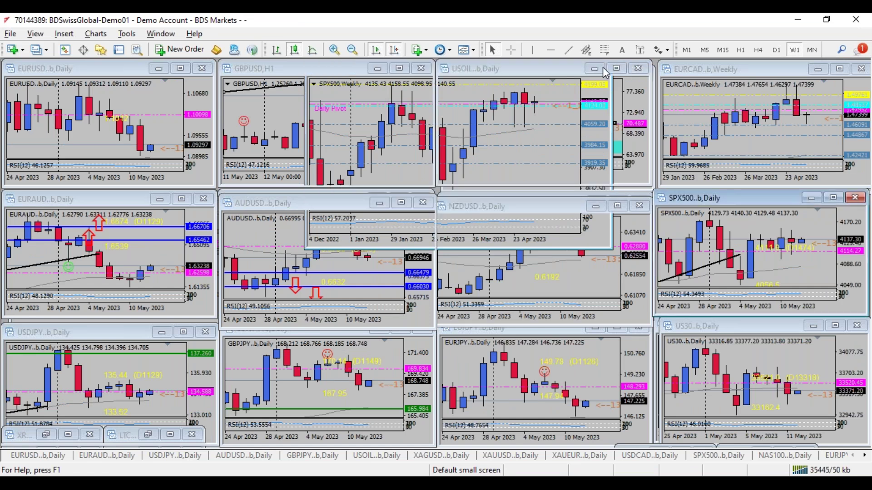
click(118, 51)
Step: Set Account History to a custom period from 2023.05.08, review the trades, and close the Terminal
click(171, 422)
right_click(171, 421)
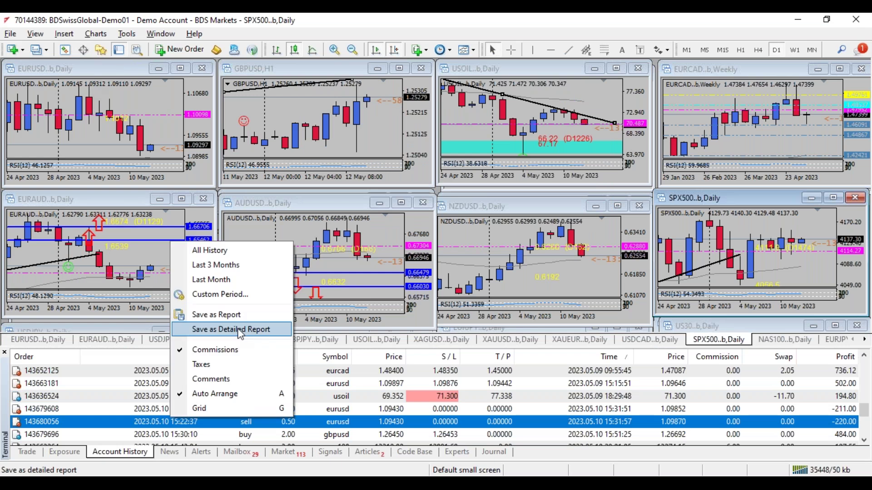
click(388, 243)
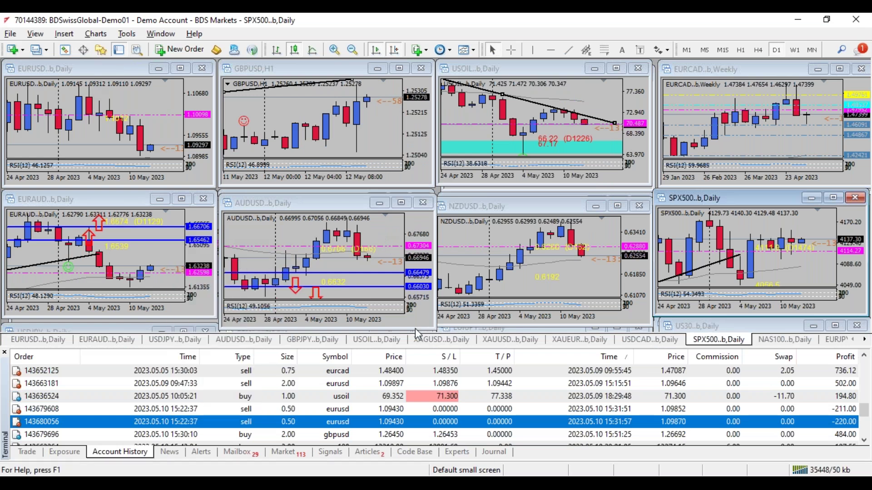
click(364, 237)
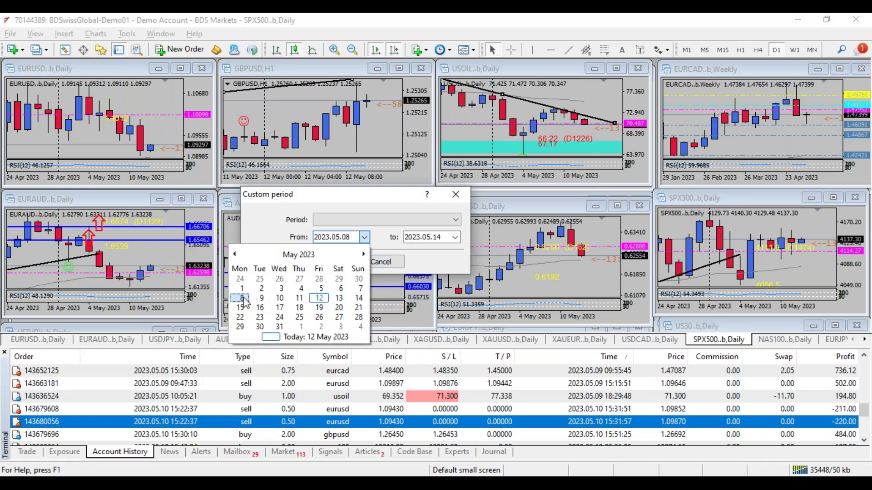
click(243, 300)
click(326, 266)
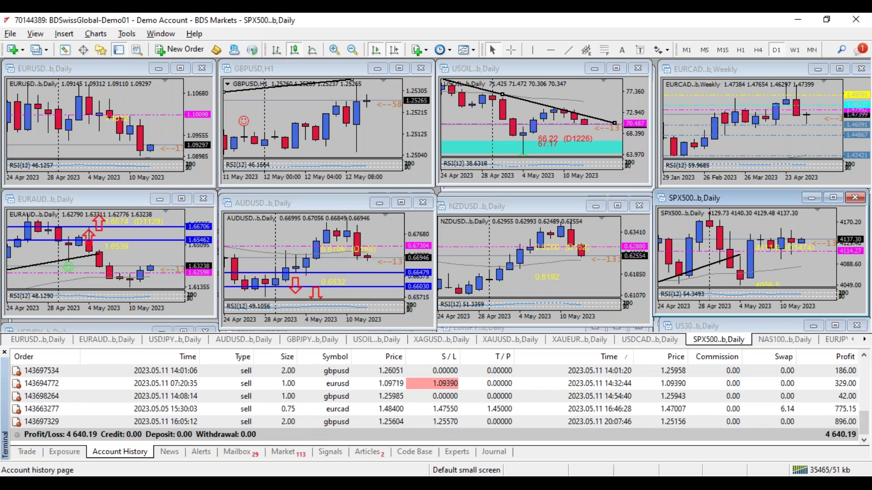
click(119, 49)
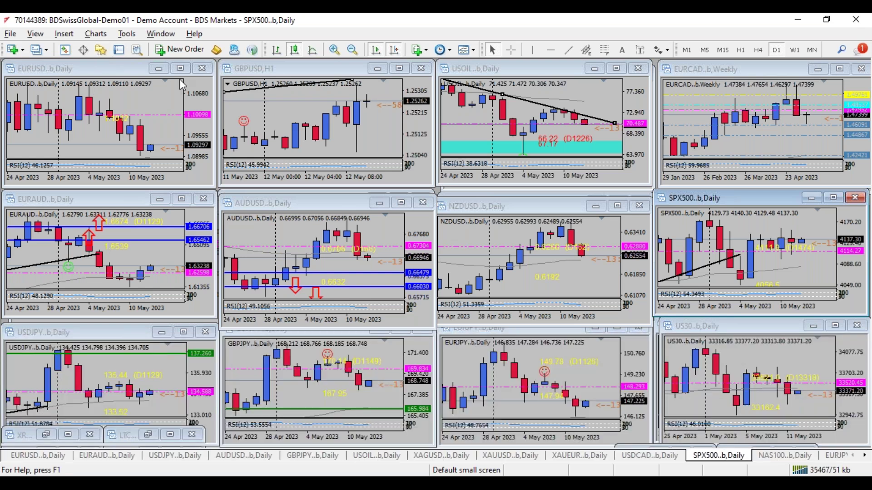
Step: Move EURAUD aside, briefly maximize the GER_30 chart, then restore the tiled layout
mouse_move(100, 281)
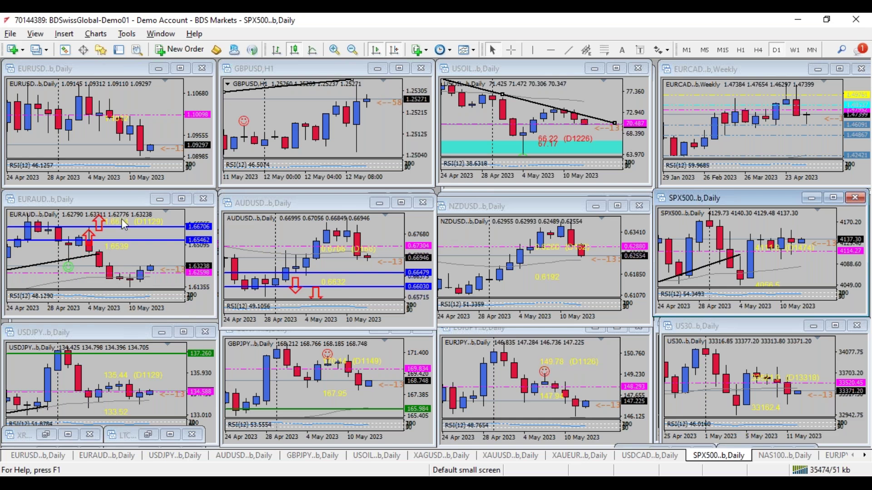
drag(116, 197, 119, 230)
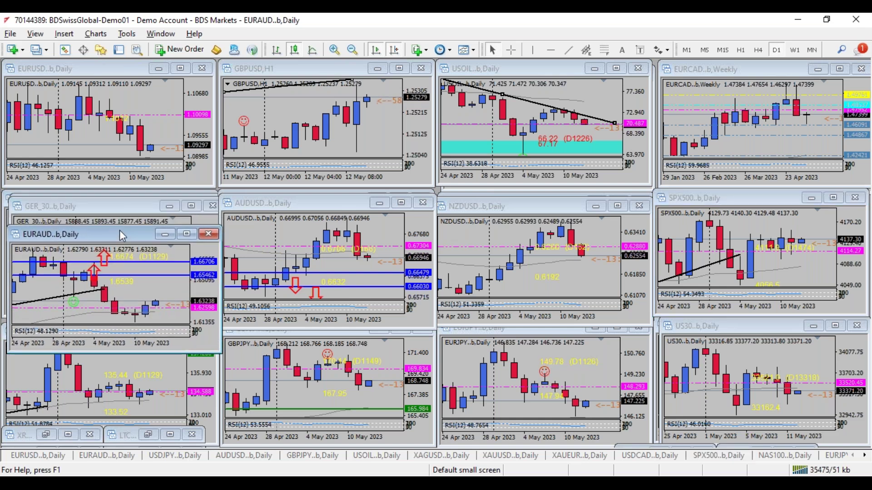
click(126, 212)
double_click(129, 204)
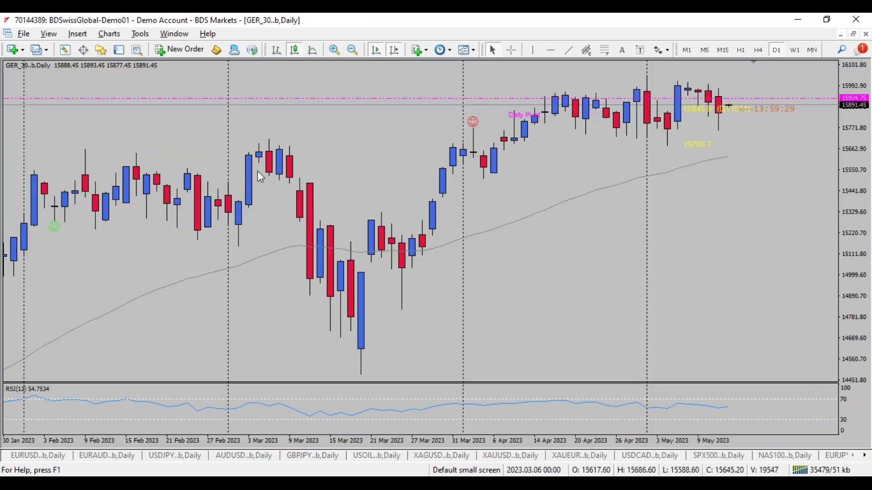
click(853, 34)
Step: Bring the XAGUSD daily chart to the front and maximize it
click(506, 196)
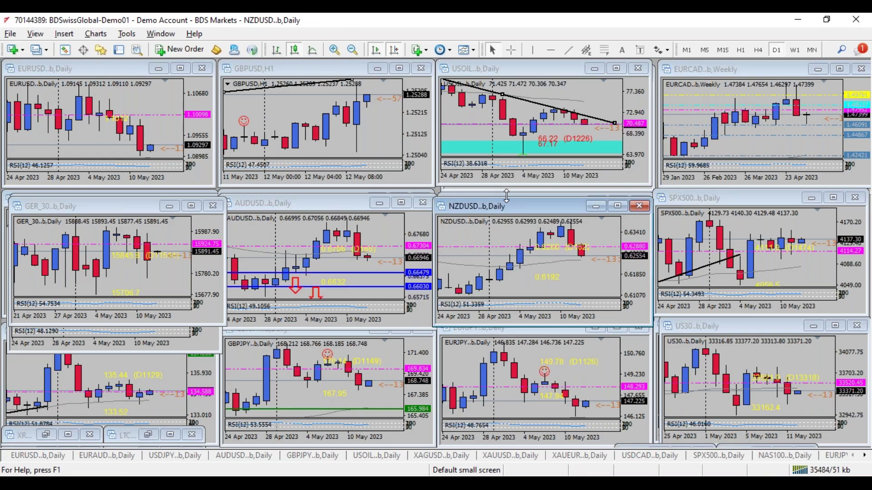
click(506, 192)
double_click(512, 202)
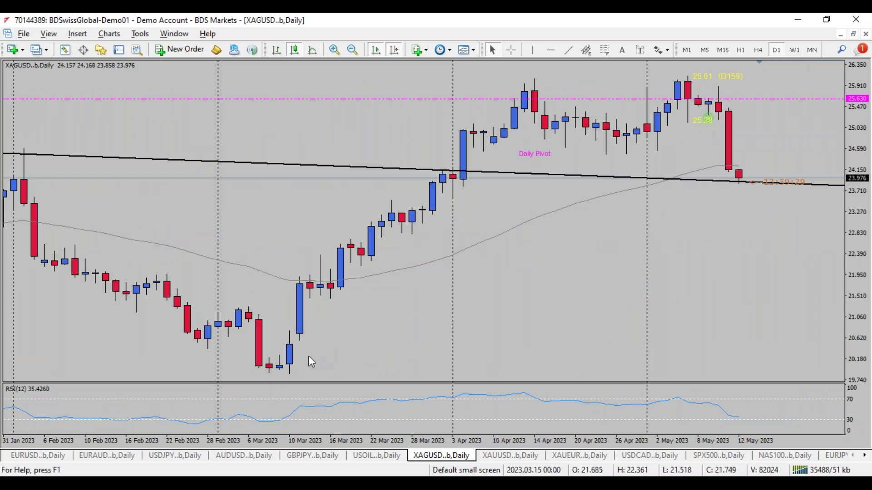
Step: Open a new XAGUSD chart from Market Watch on the W1 timeframe
click(66, 50)
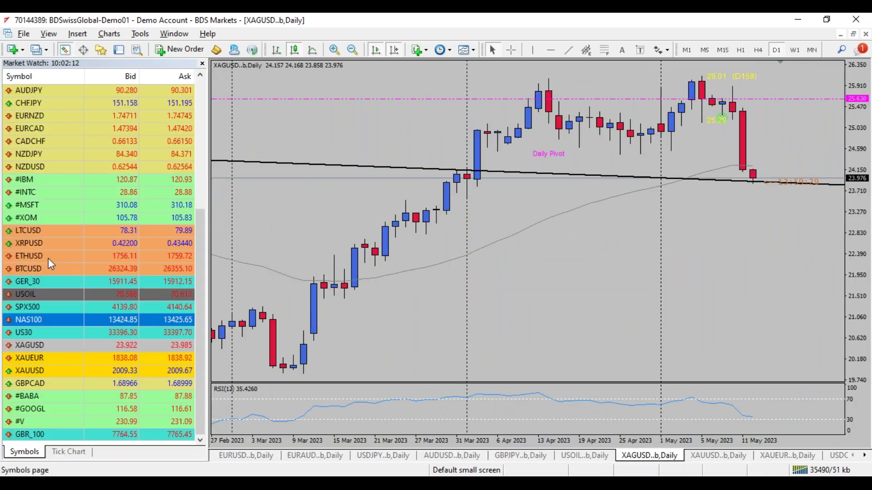
right_click(41, 346)
click(88, 114)
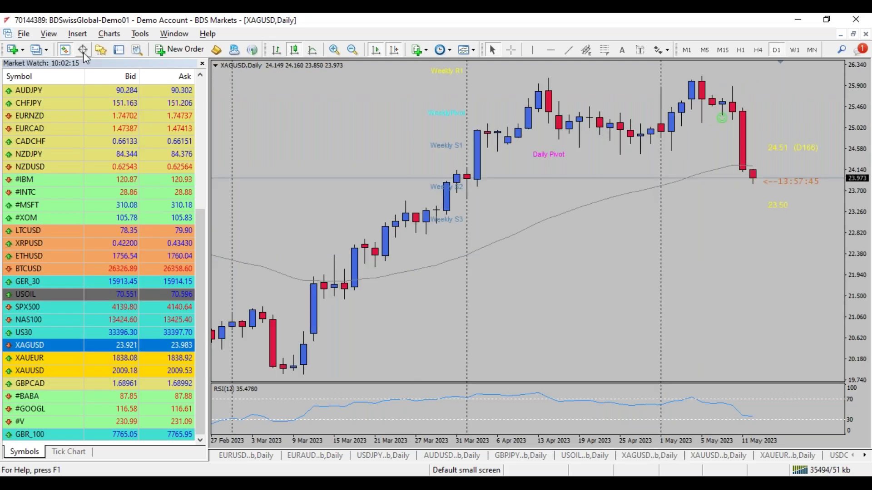
click(119, 50)
click(795, 50)
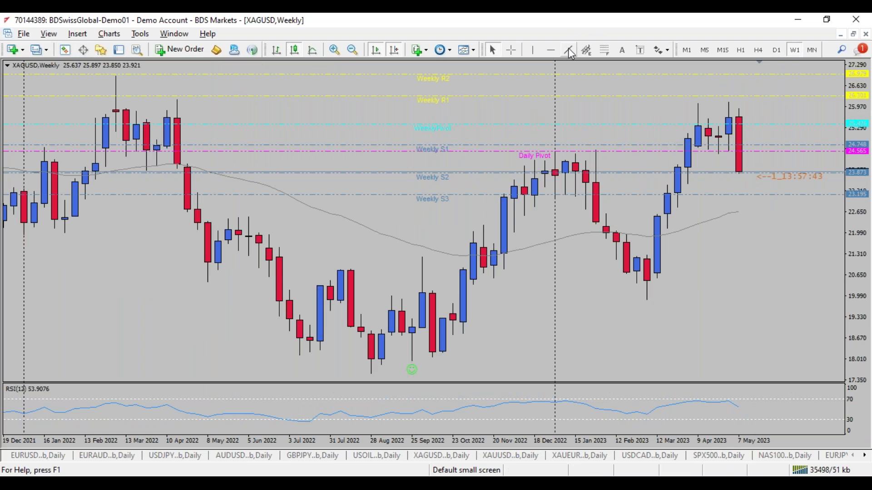
Step: Draw a Fibonacci retracement from the March low to the May high, adjusting its anchors
click(604, 50)
drag(647, 298, 659, 103)
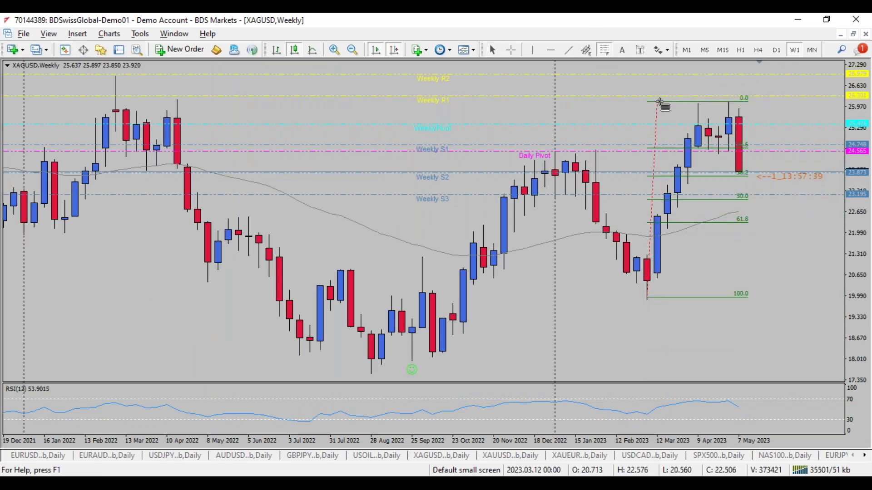
drag(647, 298, 649, 299)
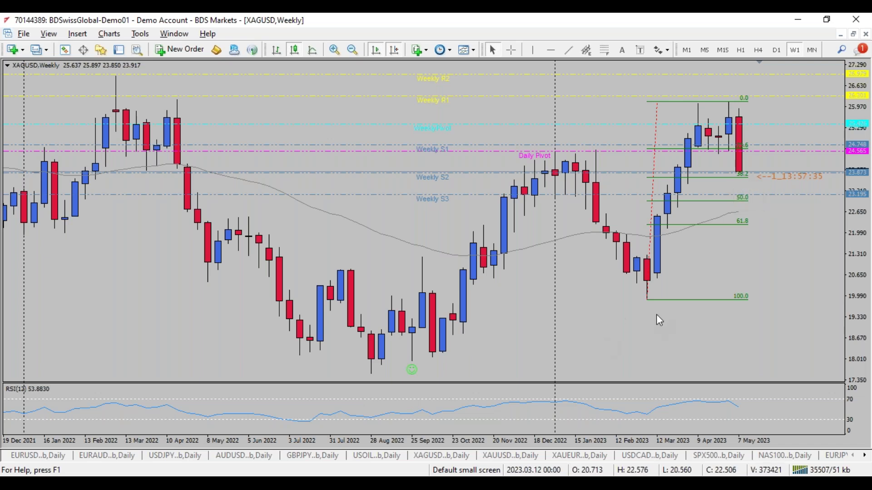
mouse_move(648, 298)
mouse_down()
mouse_move(639, 281)
mouse_move(646, 282)
mouse_move(638, 284)
mouse_up()
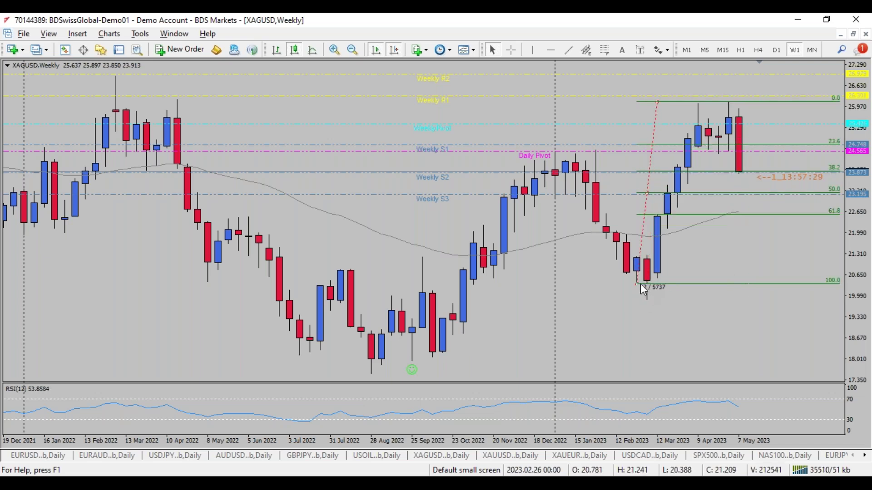
mouse_move(656, 102)
mouse_down()
mouse_move(662, 118)
mouse_move(658, 102)
mouse_up()
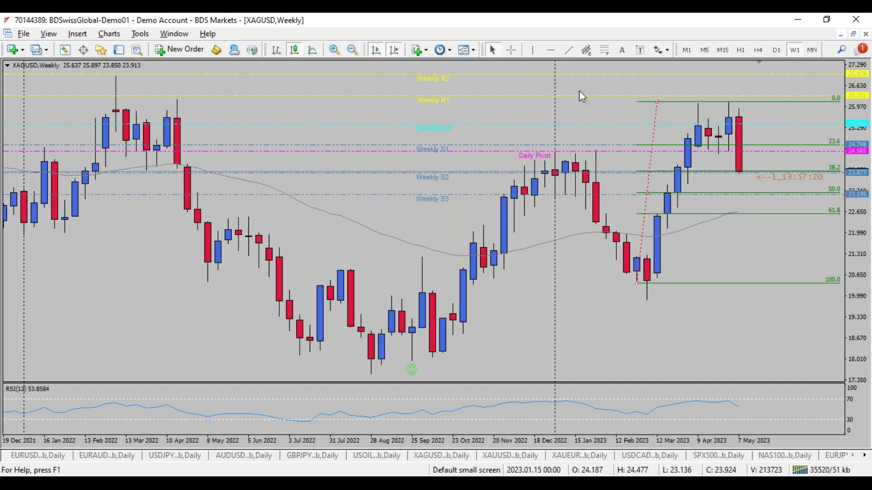
Step: Check the XAGUSD chart on MN and D1, ending on the H1 timeframe
click(812, 50)
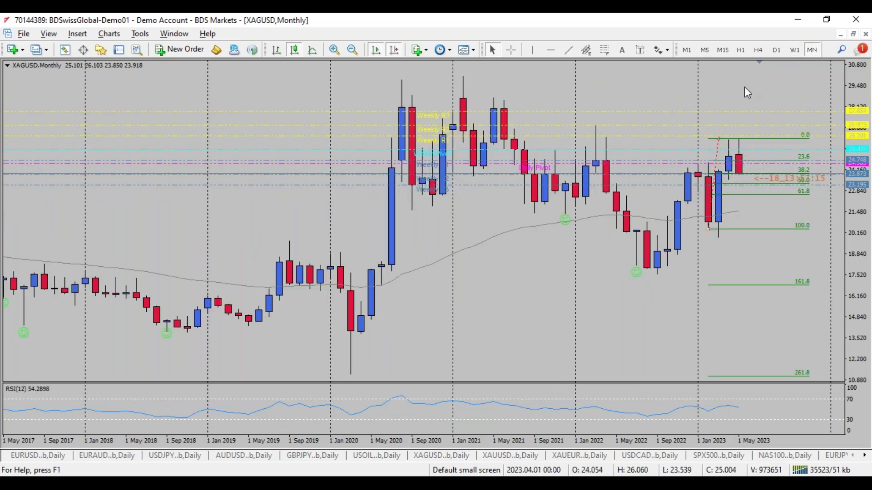
click(776, 50)
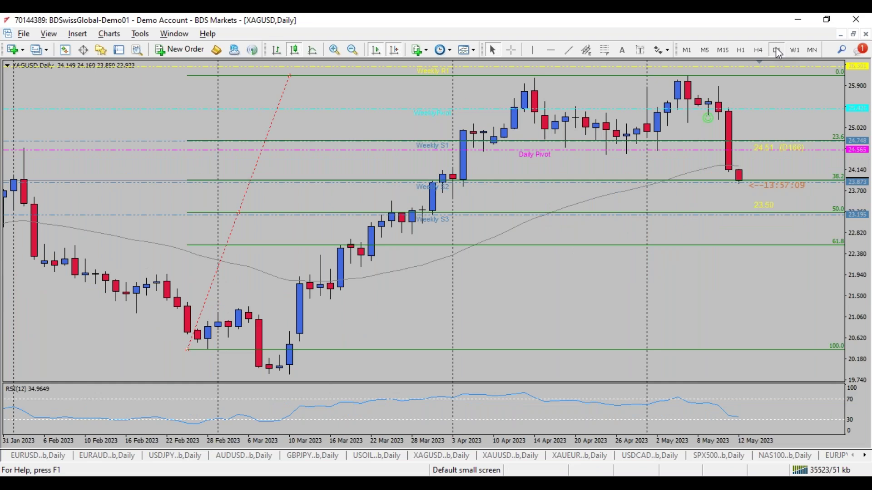
click(741, 51)
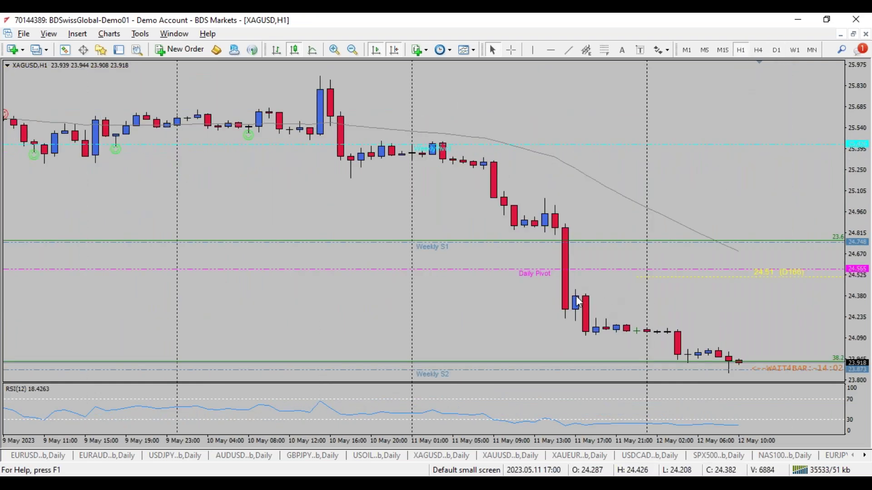
click(776, 50)
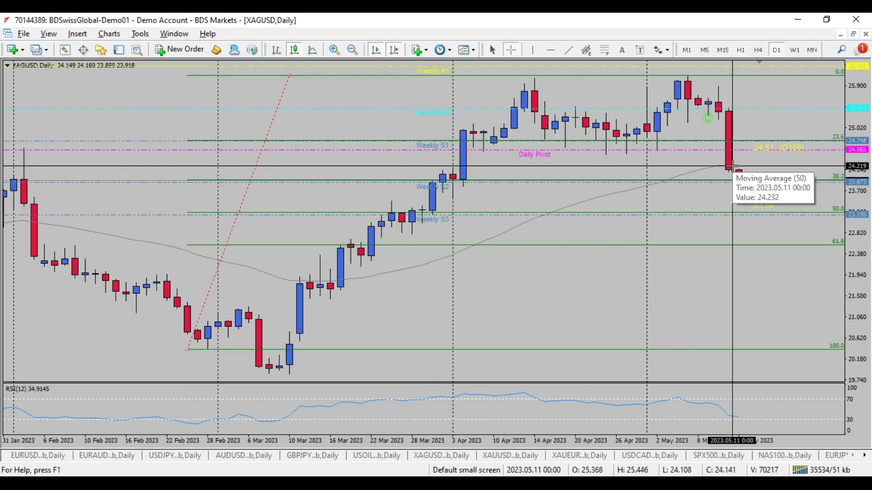
click(742, 51)
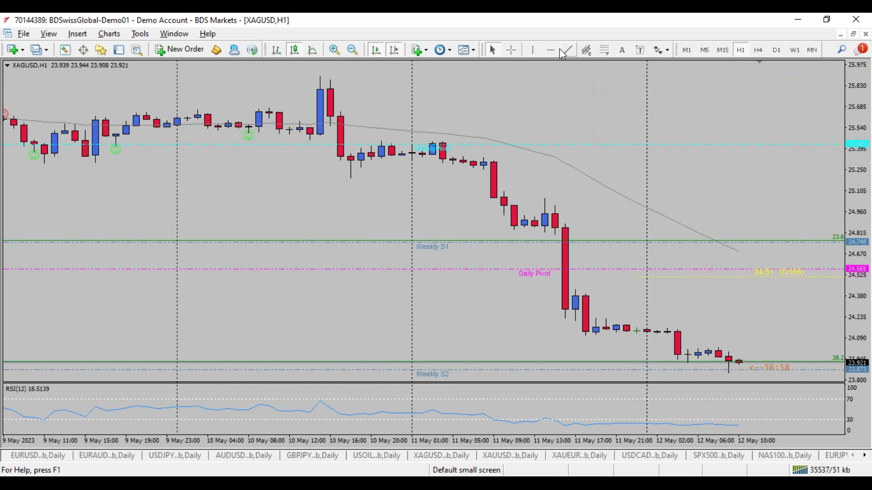
Step: Read prices with the crosshair, then zoom out and back in on recent hourly candles
click(509, 50)
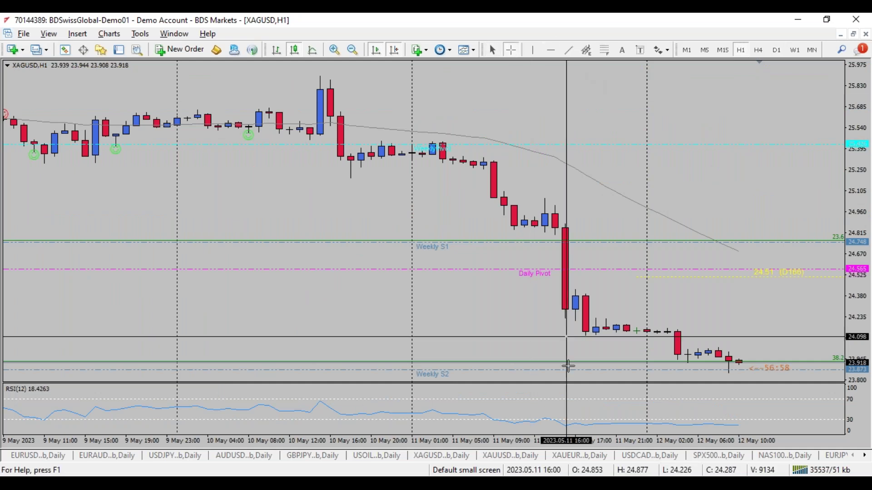
click(587, 337)
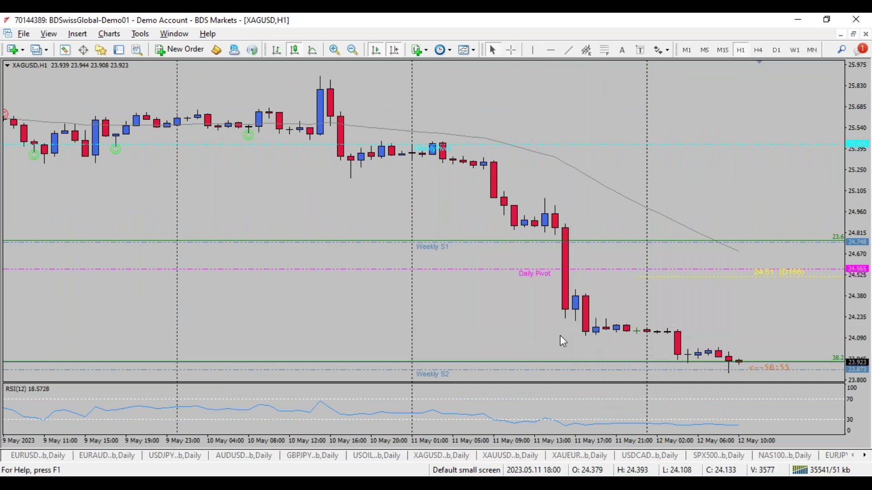
click(357, 50)
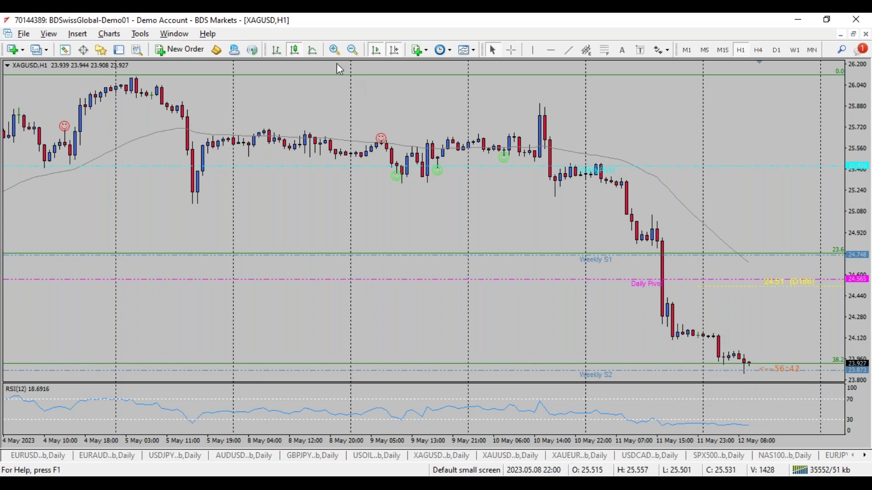
click(334, 50)
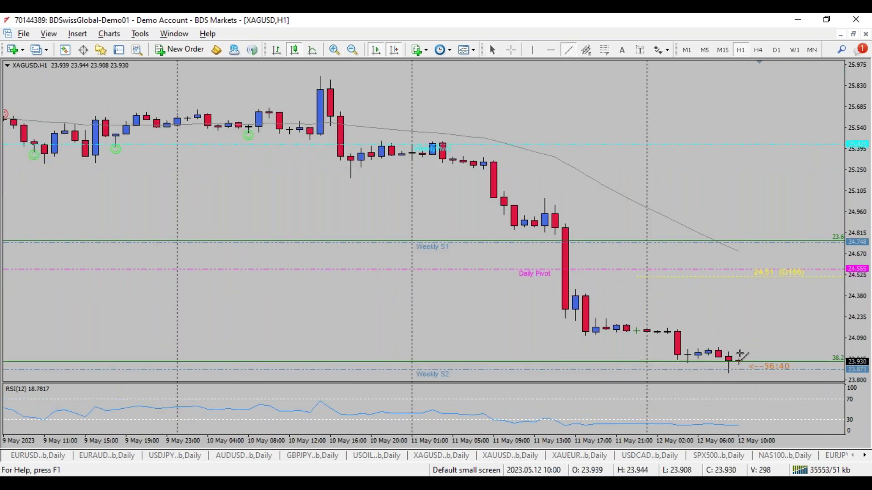
Step: Draw a falling trendline, a blue horizontal level near 24.044 and a red up arrow
mouse_move(739, 363)
mouse_down()
mouse_move(399, 62)
mouse_move(384, 60)
mouse_up()
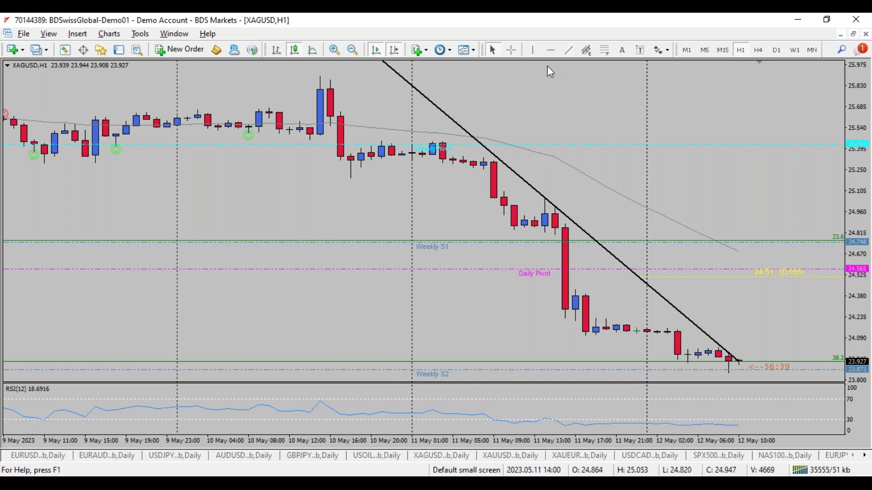
click(551, 50)
drag(667, 221, 686, 345)
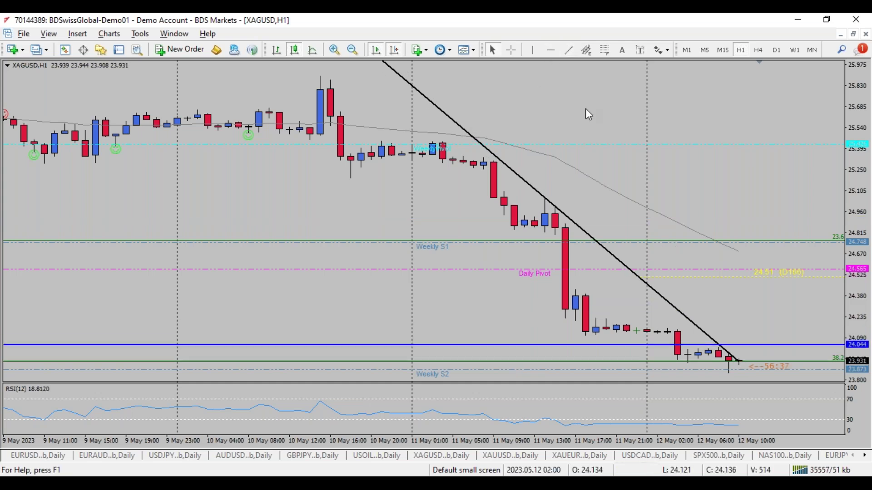
click(660, 50)
click(681, 93)
click(743, 321)
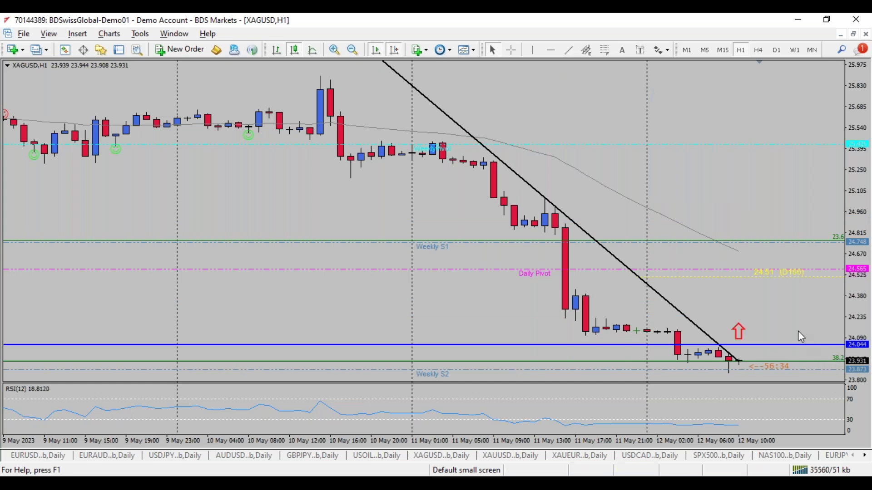
Step: Set the blue horizontal level's value to 24.100 in its properties
right_click(774, 345)
click(788, 352)
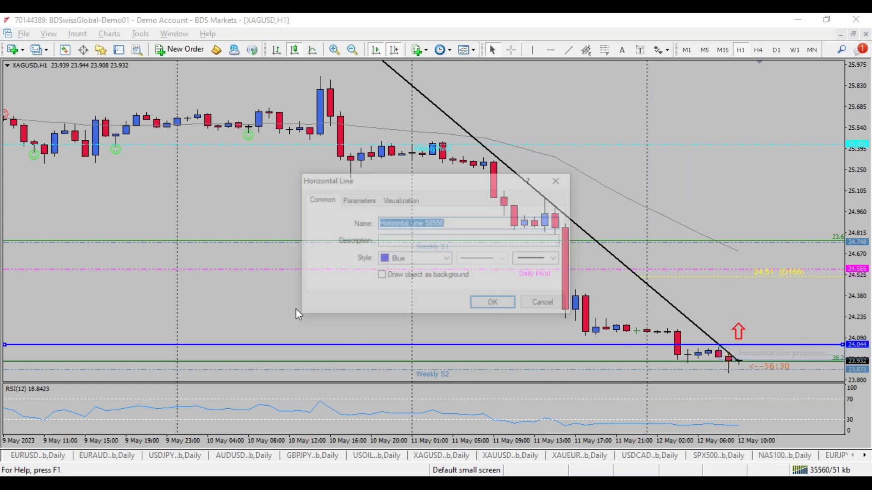
click(358, 200)
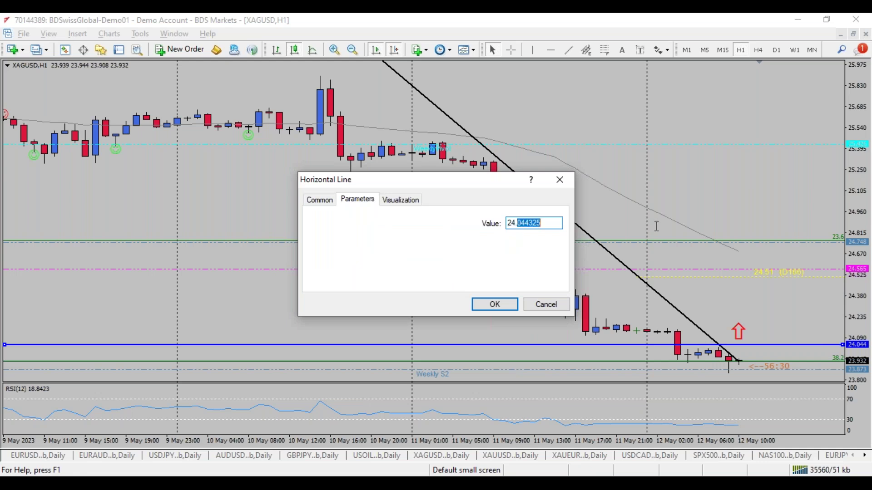
text(1)
click(497, 304)
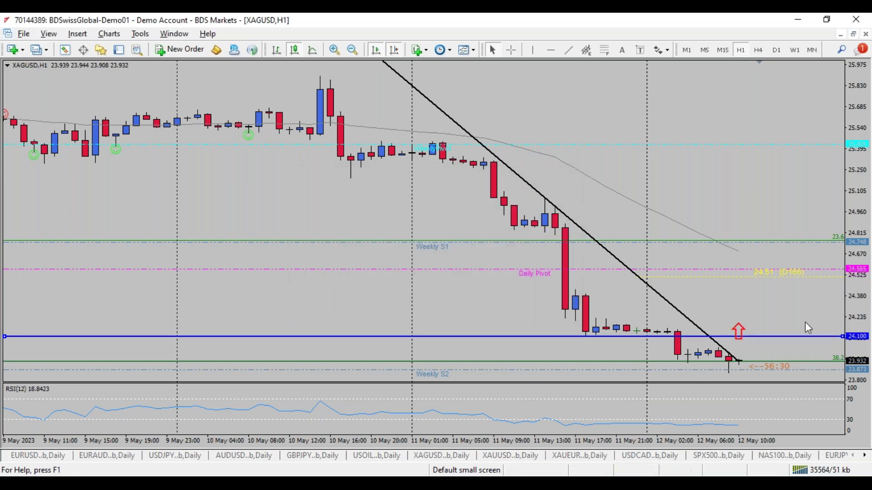
click(794, 337)
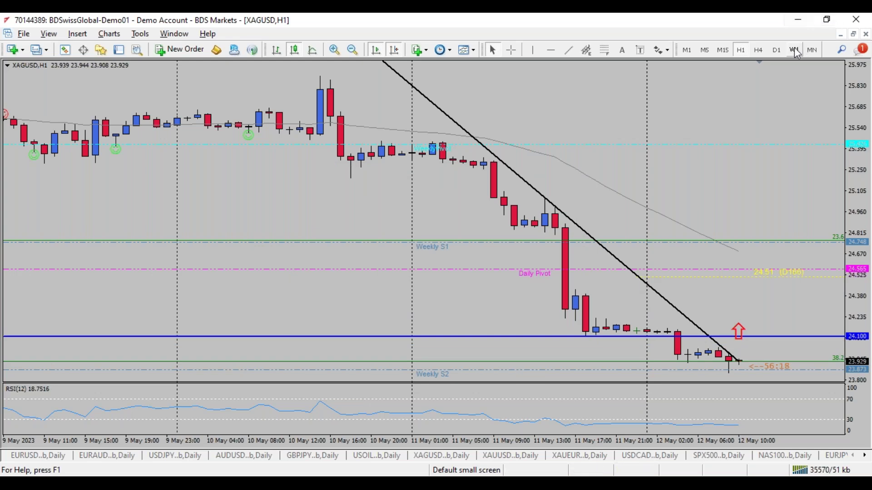
Step: Switch the XAGUSD chart to D1, restore the tiled layout, and close the duplicate XAGUSD daily window
click(780, 49)
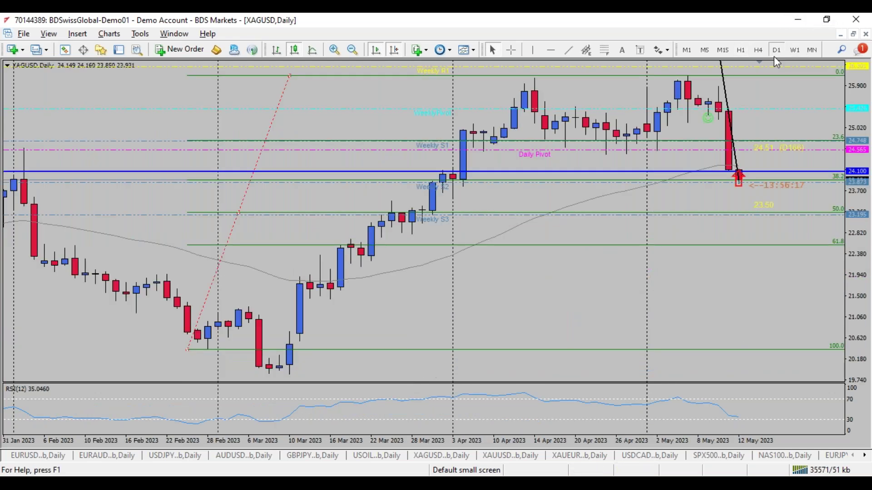
click(853, 34)
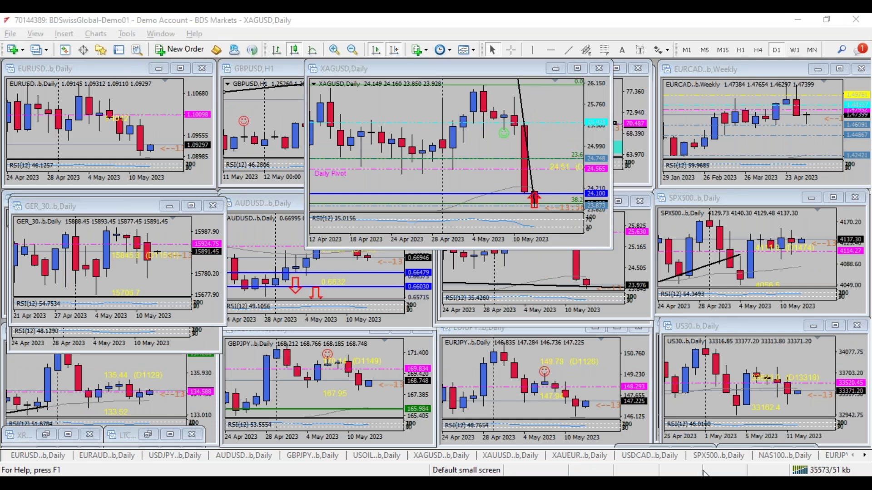
click(599, 69)
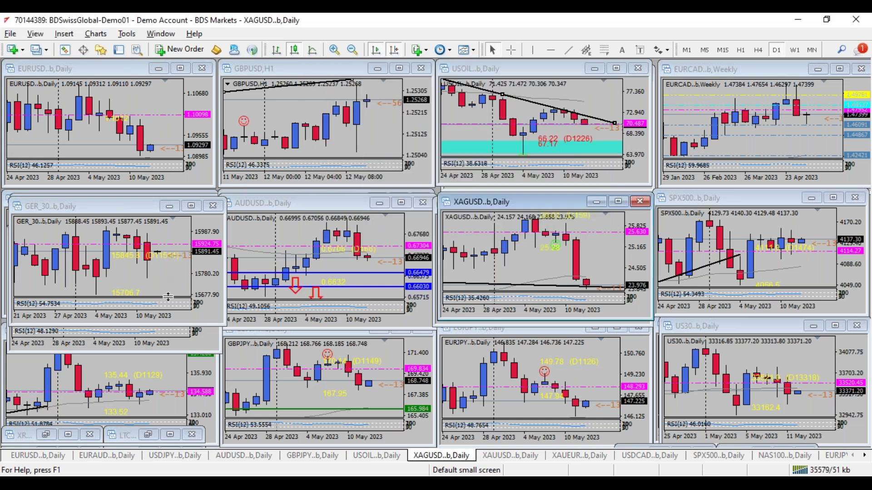